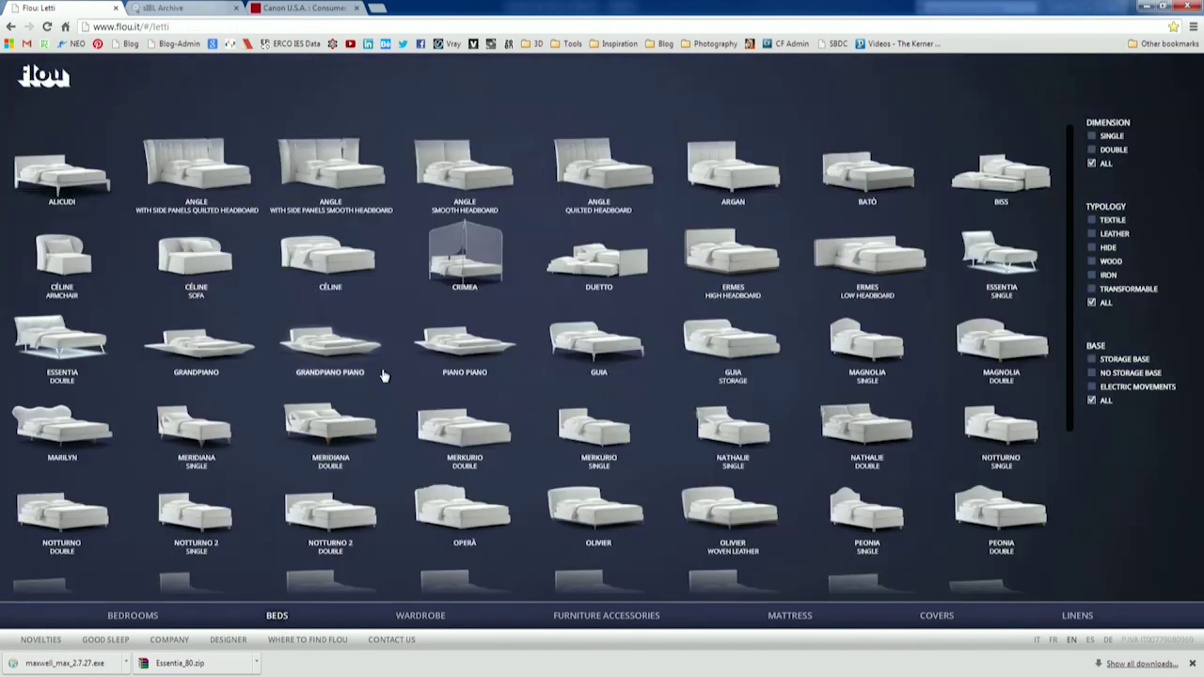
# Step: Open the Pinch bed among the Flou beds and download its 3D drawings as Pinch_3d.zip into the Bed folder
pyautogui.scroll(-5, 180, 423)
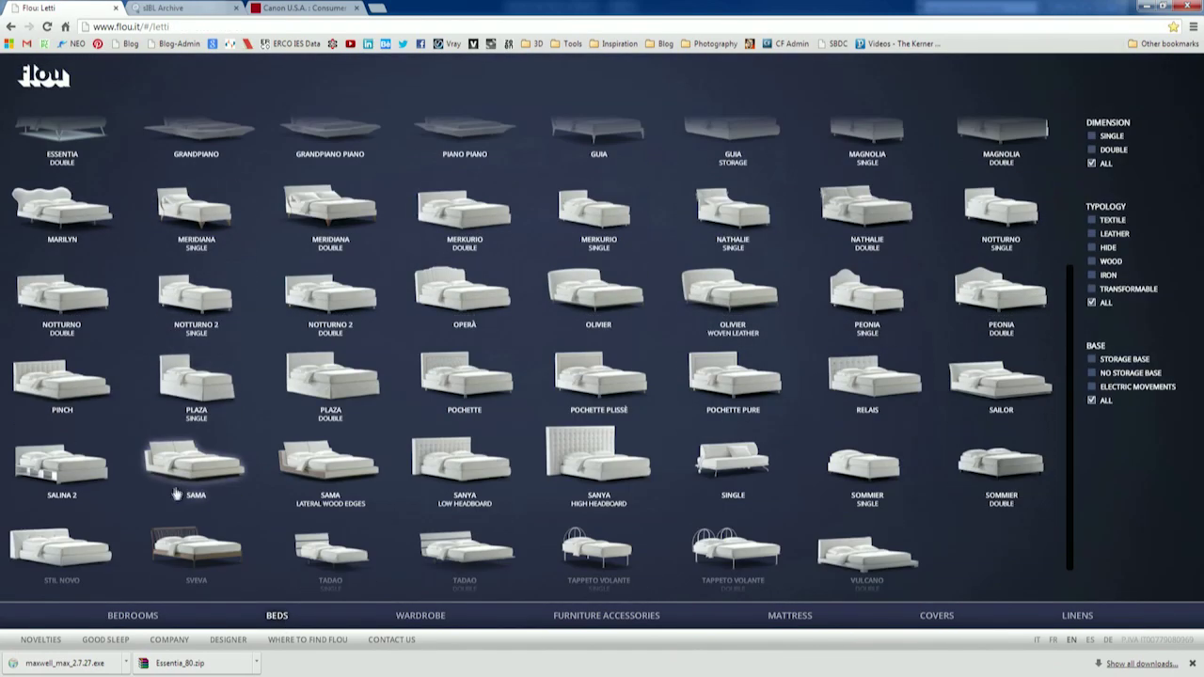
pyautogui.click(62, 381)
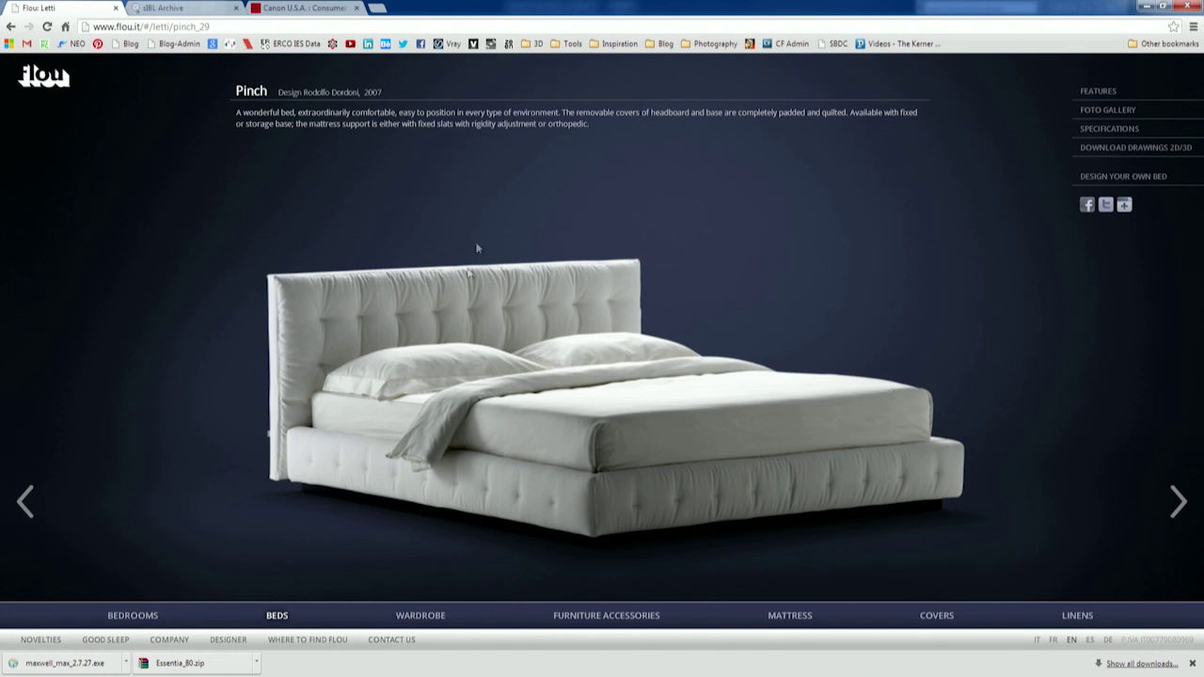
pyautogui.click(1102, 148)
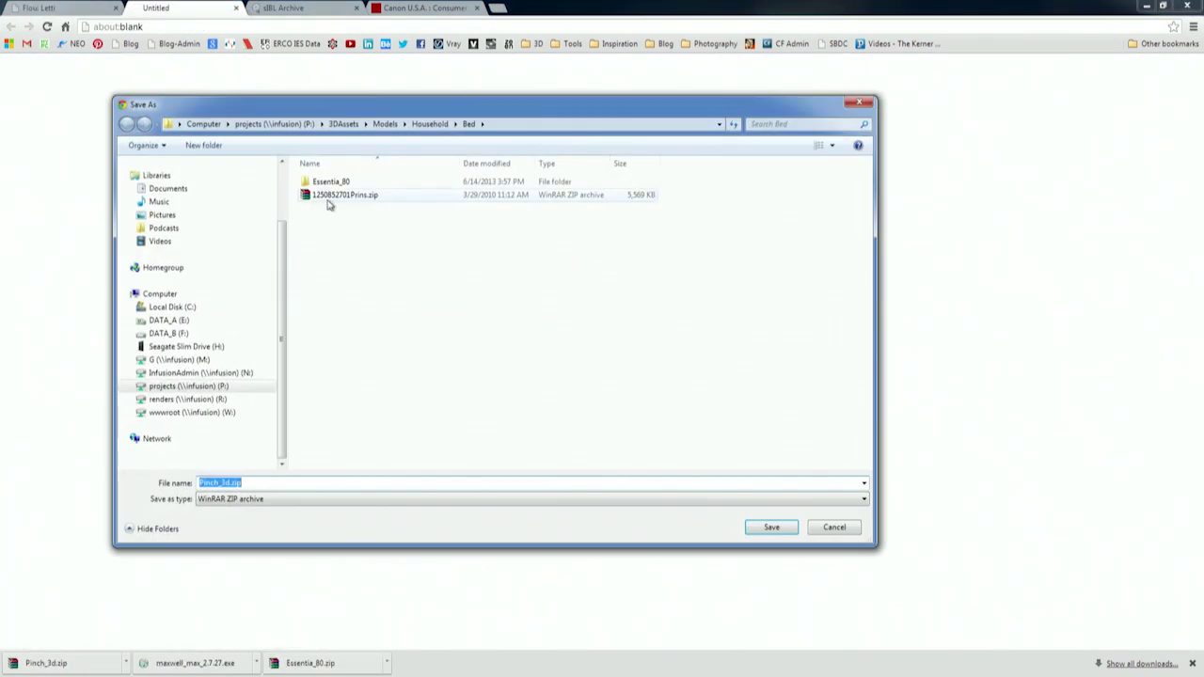
pyautogui.click(755, 529)
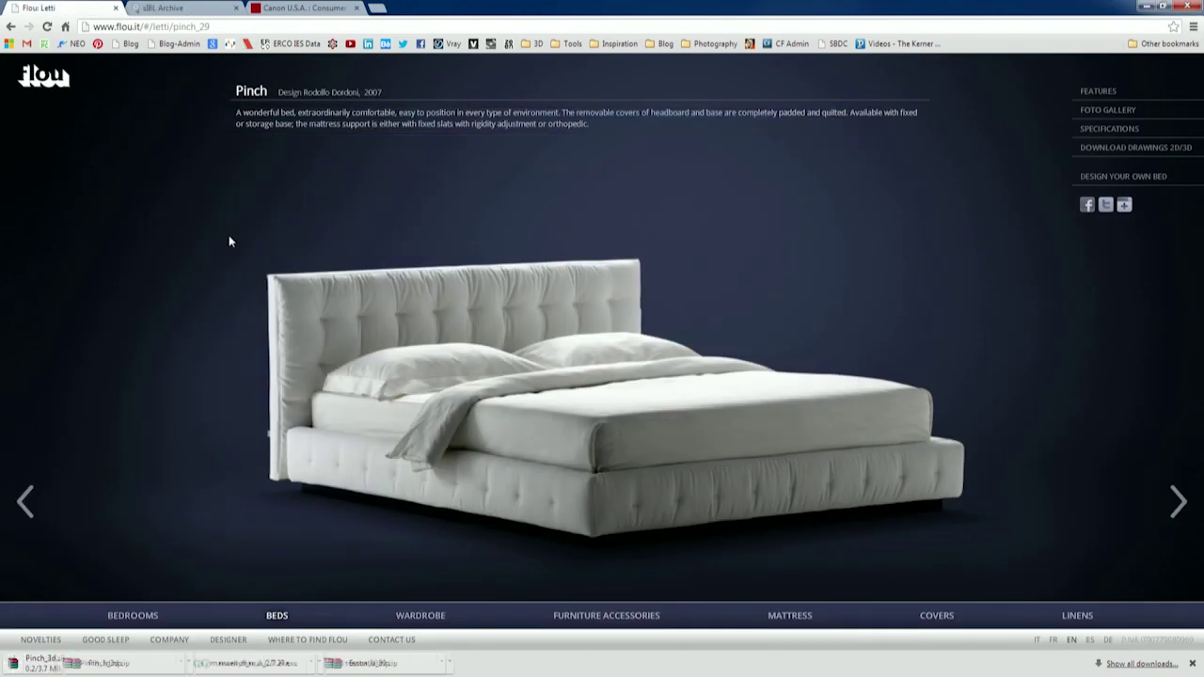
# Step: Extract Pinch_3d.zip in its Bed folder and select the extracted Pinch.3DS file
pyautogui.click(125, 663)
pyautogui.click(160, 610)
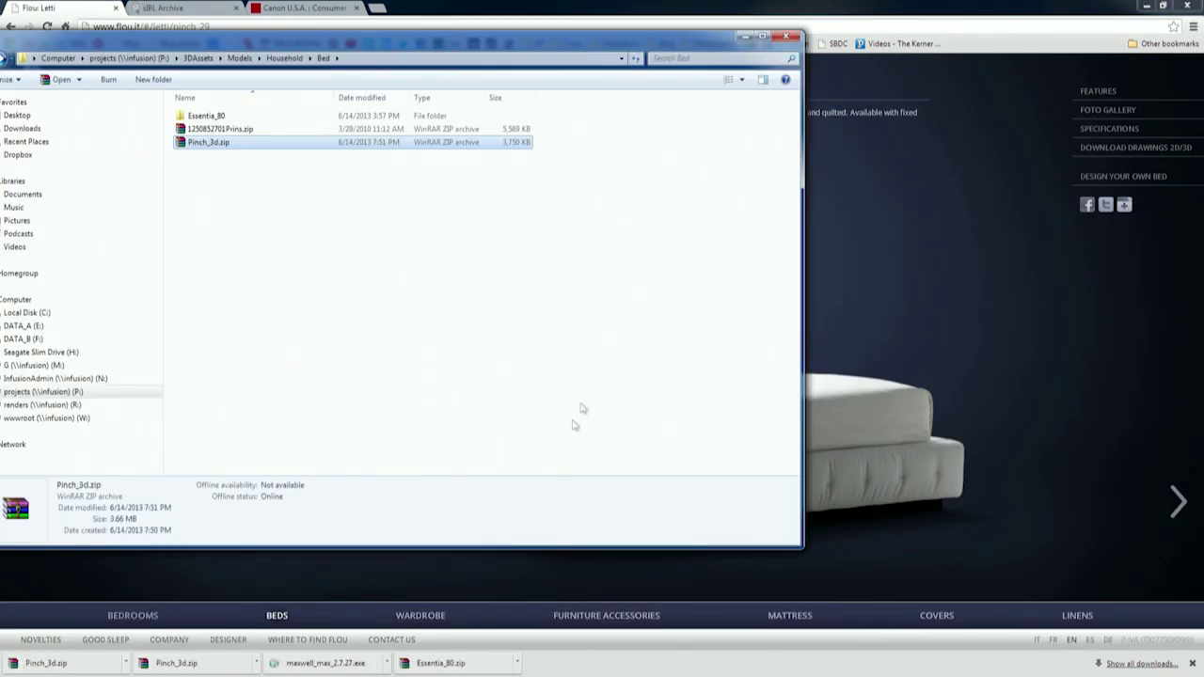
pyautogui.rightClick(265, 146)
pyautogui.click(301, 192)
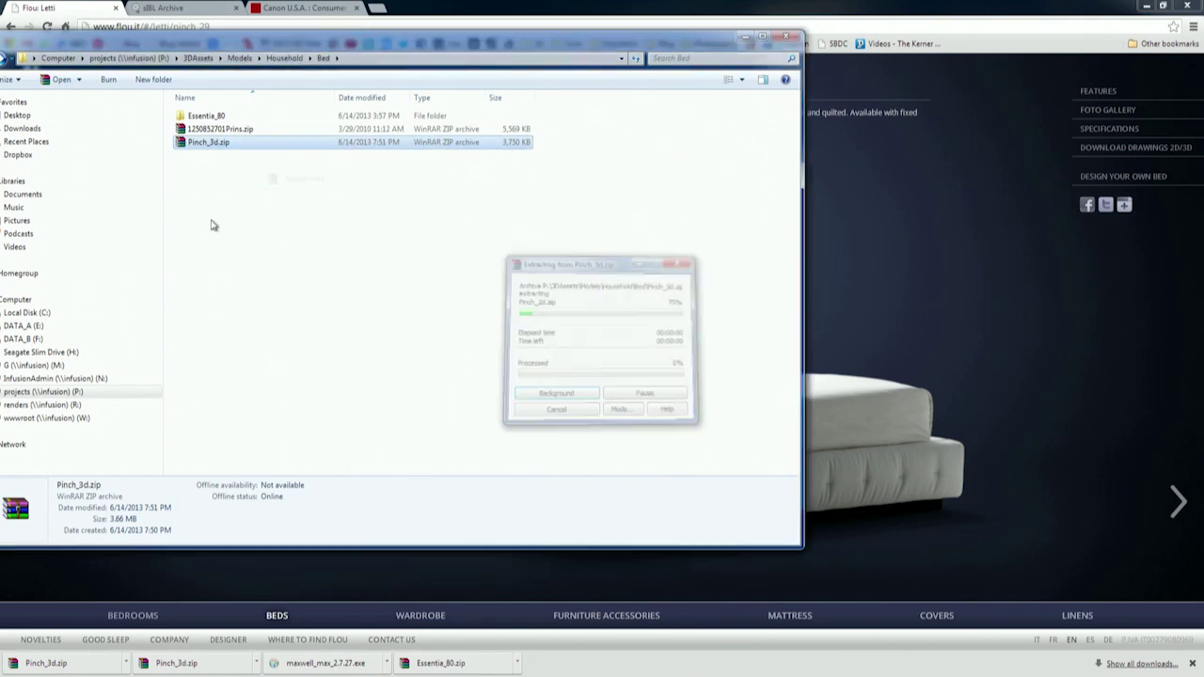
pyautogui.click(215, 144)
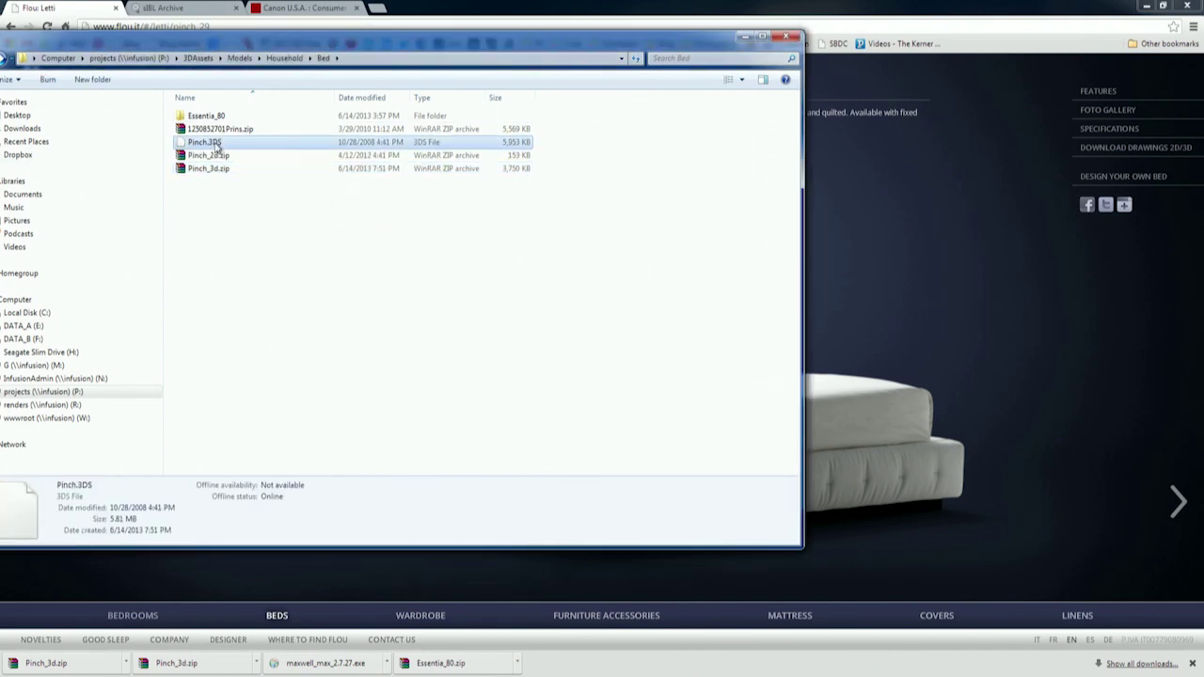
pyautogui.moveTo(201, 45); pyautogui.dragTo(276, 67)
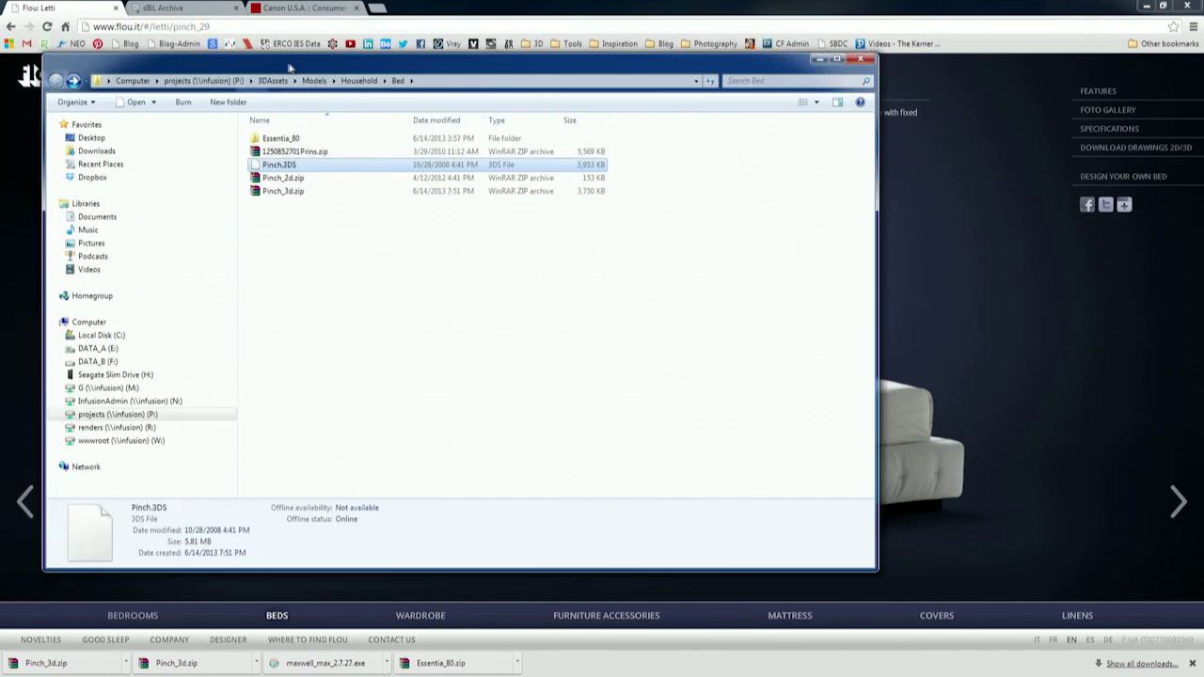
# Step: Switch to 3ds Max and import Pinch.3DS from the Bed folder into the empty scene
pyautogui.hotkey('alt', 'Tab')
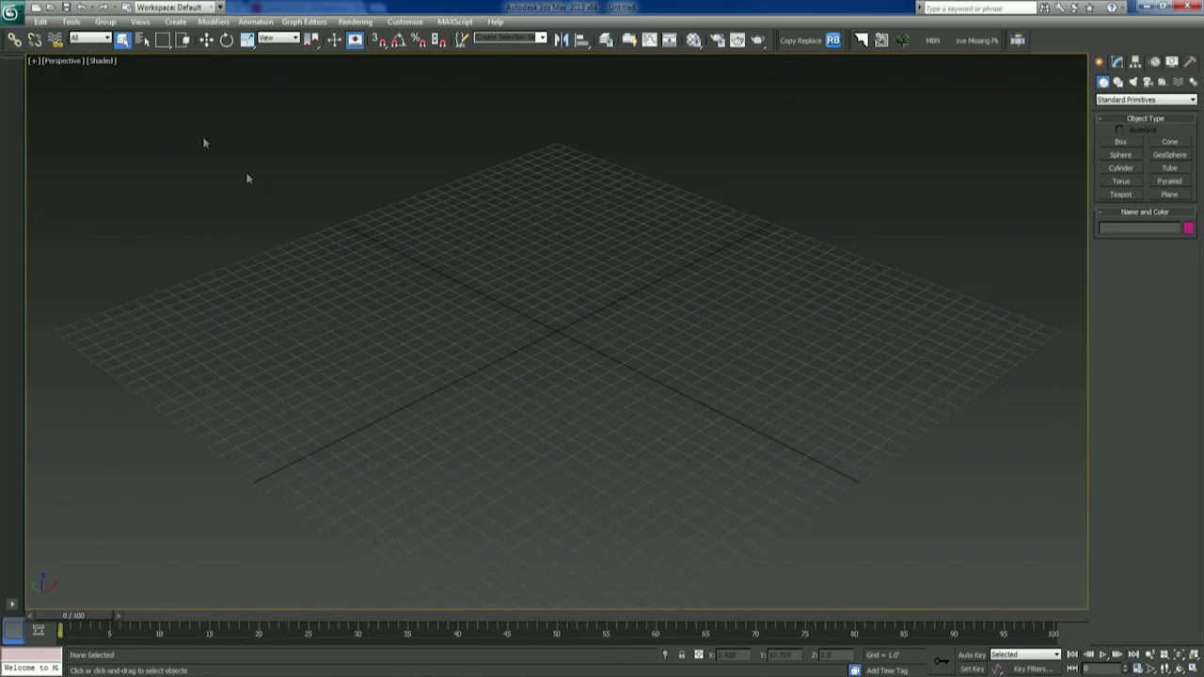
pyautogui.click(11, 12)
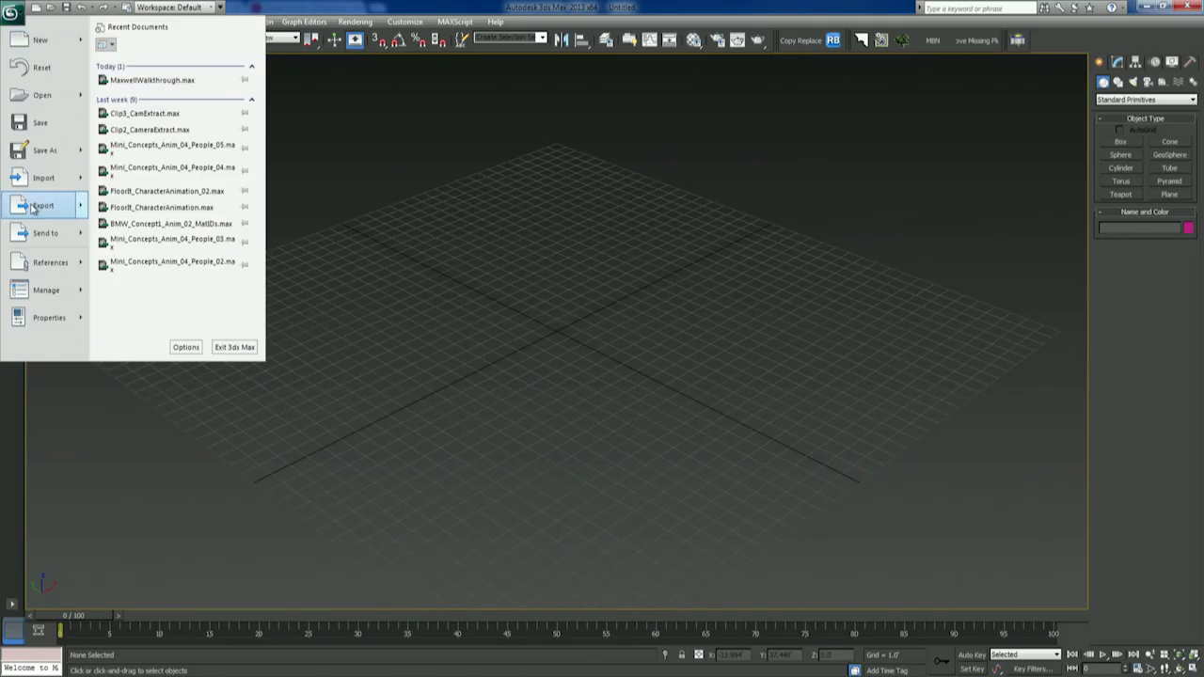
pyautogui.moveTo(43, 205)
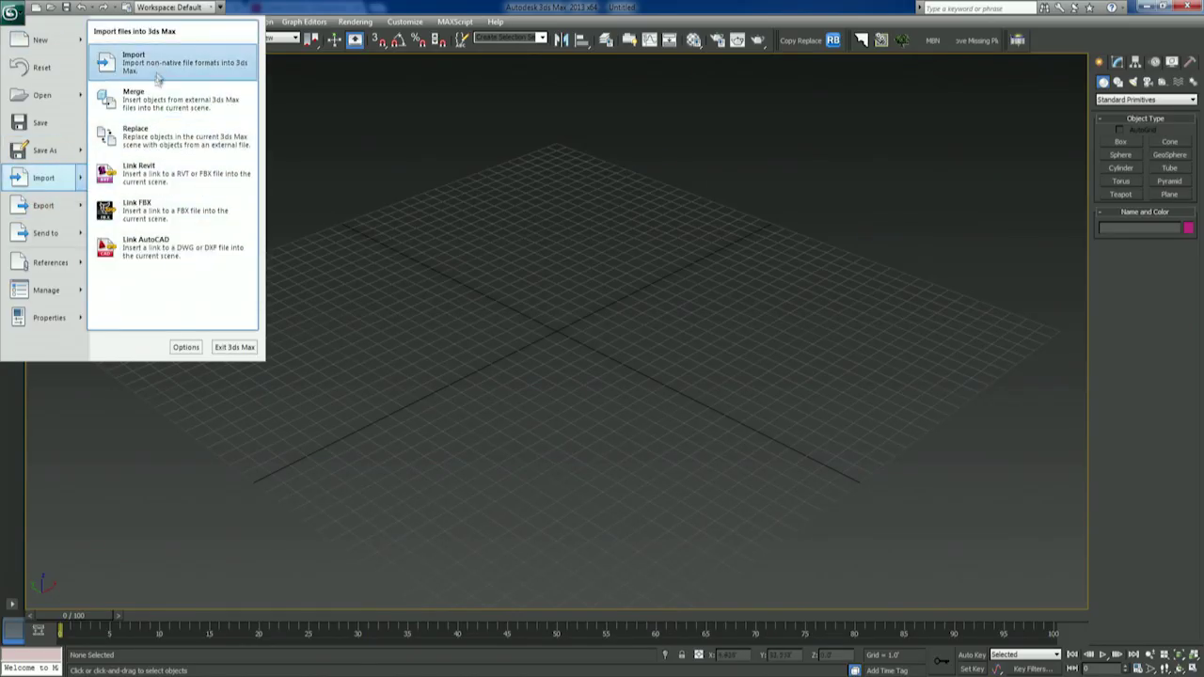
pyautogui.click(188, 61)
pyautogui.click(138, 123)
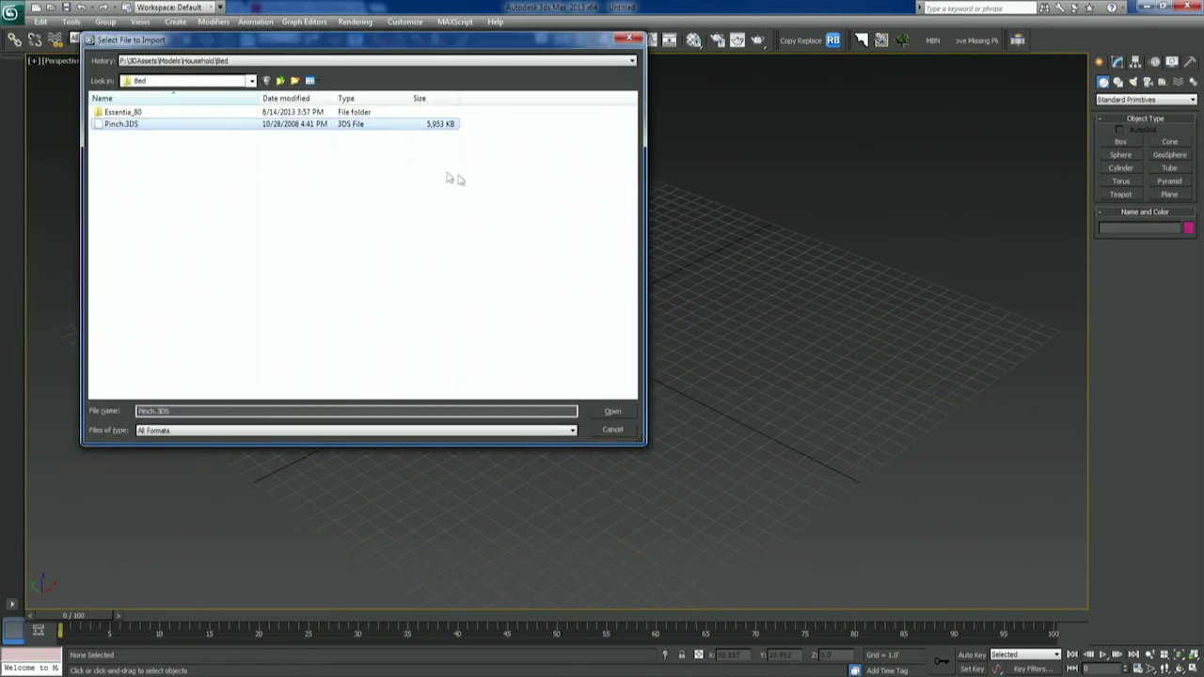
pyautogui.click(615, 411)
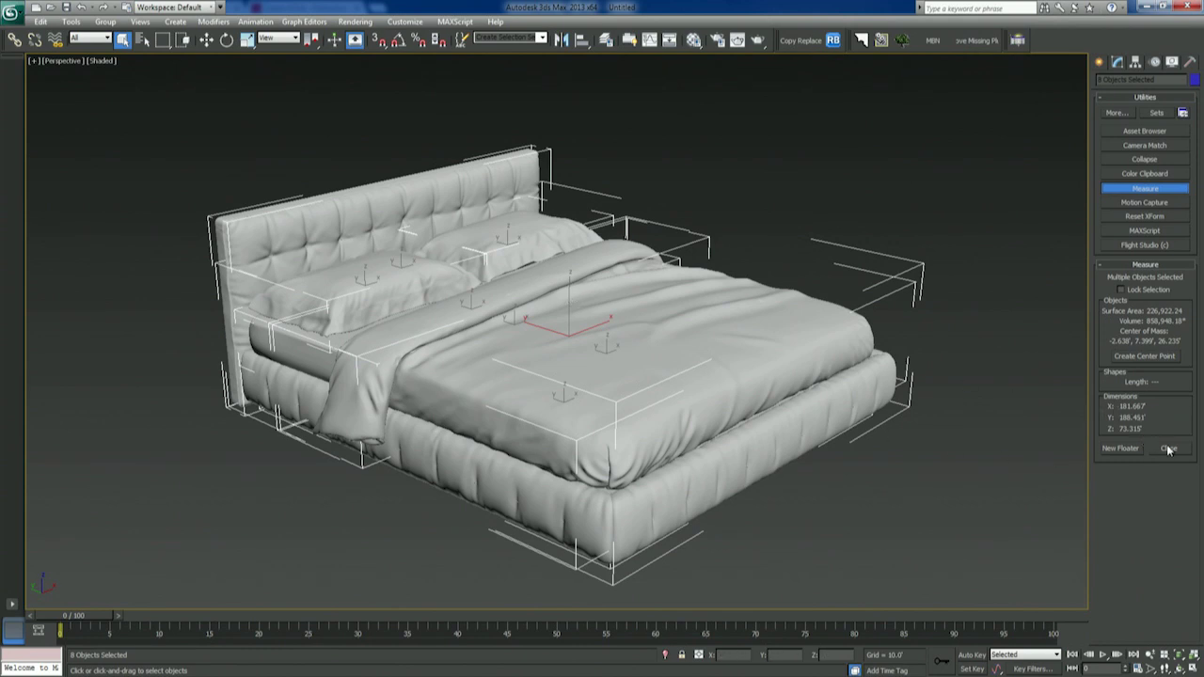
# Step: Try other system unit scales such as millimeters for the imported bed, and restore the system unit to meters
pyautogui.click(405, 21)
pyautogui.click(423, 218)
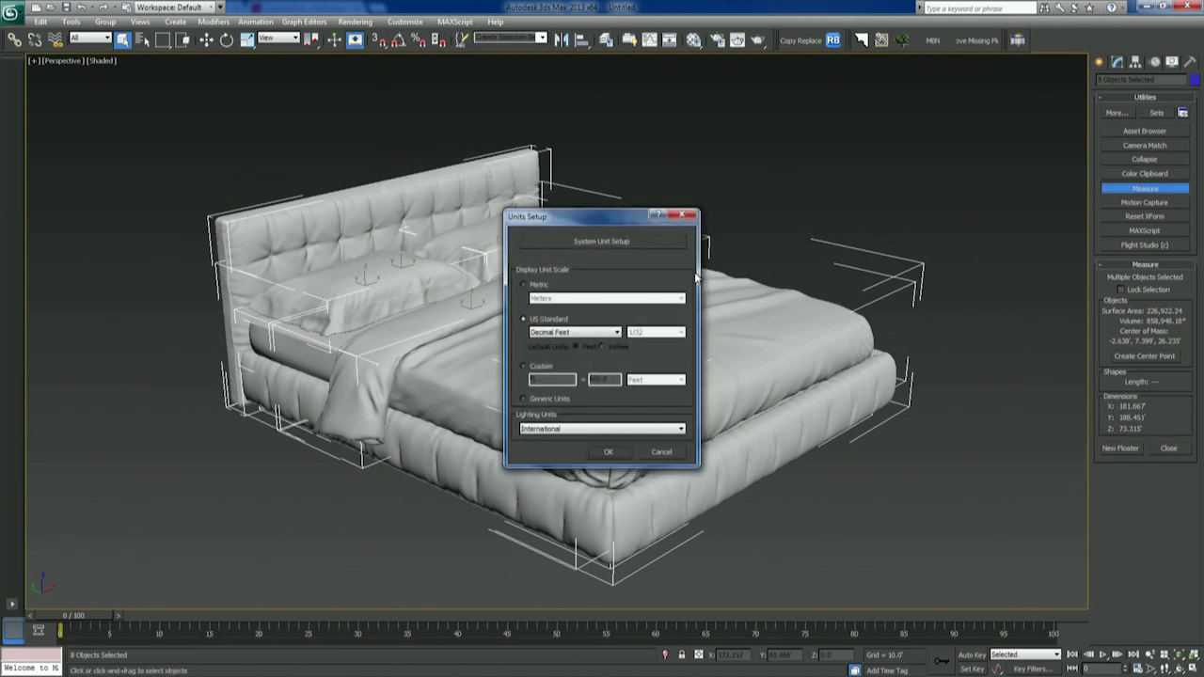
pyautogui.click(599, 242)
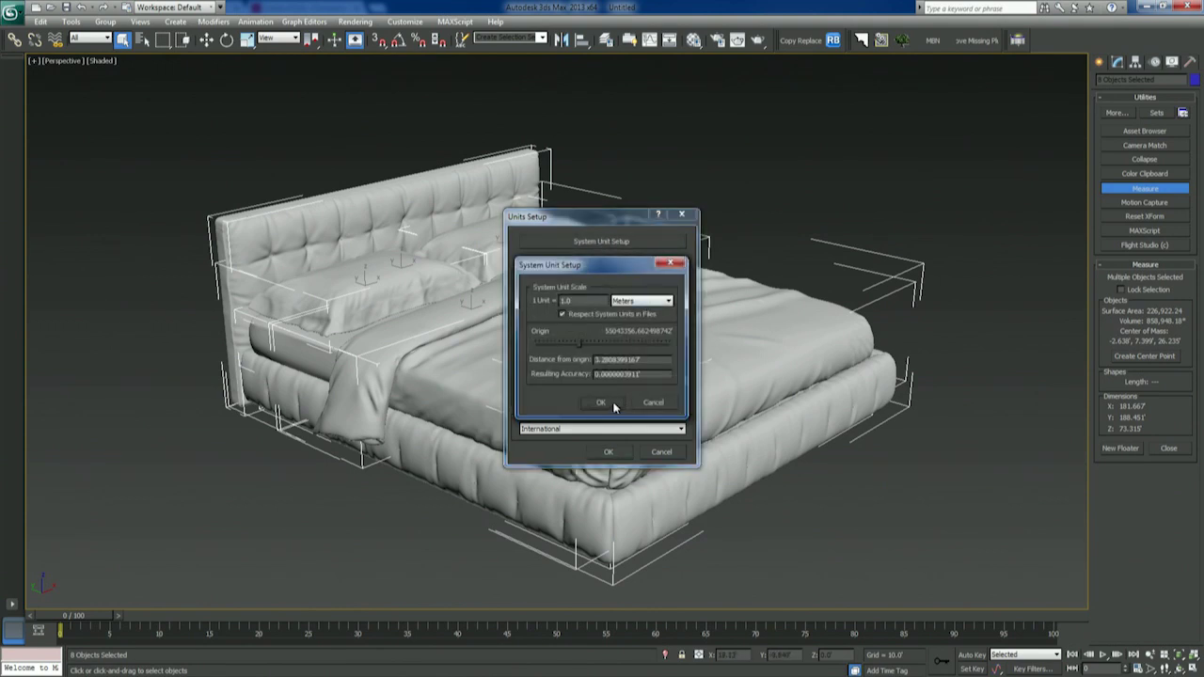
pyautogui.click(647, 301)
pyautogui.click(638, 338)
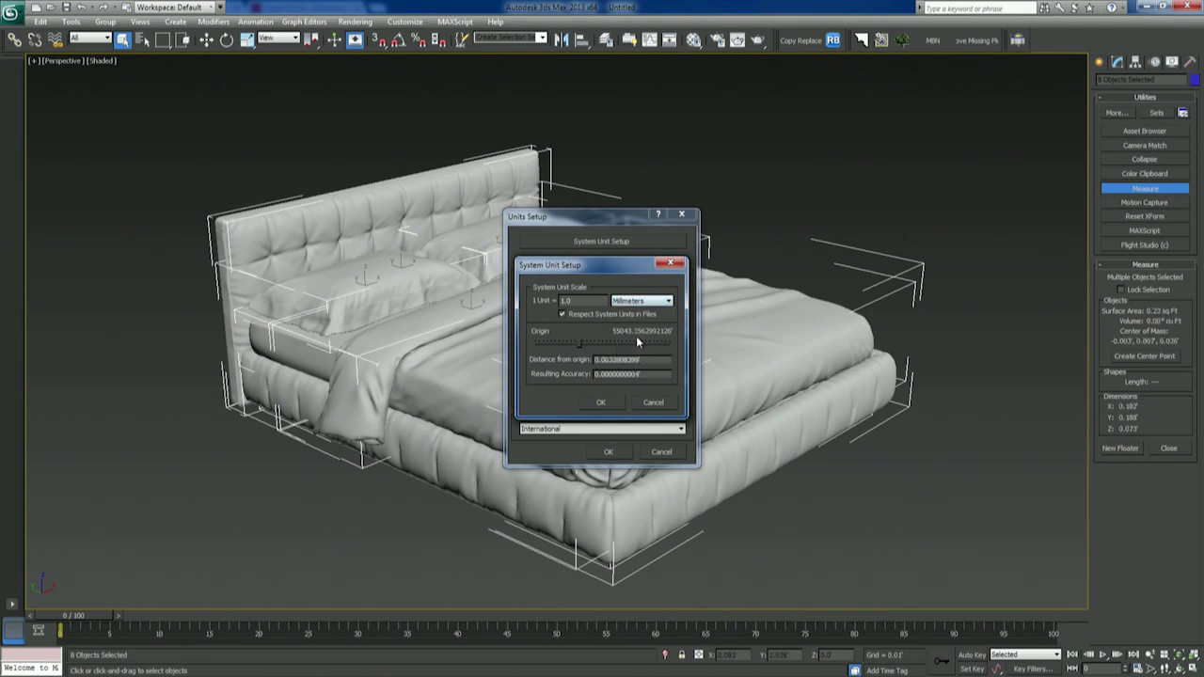
pyautogui.click(640, 301)
pyautogui.click(634, 344)
pyautogui.click(642, 302)
pyautogui.click(635, 328)
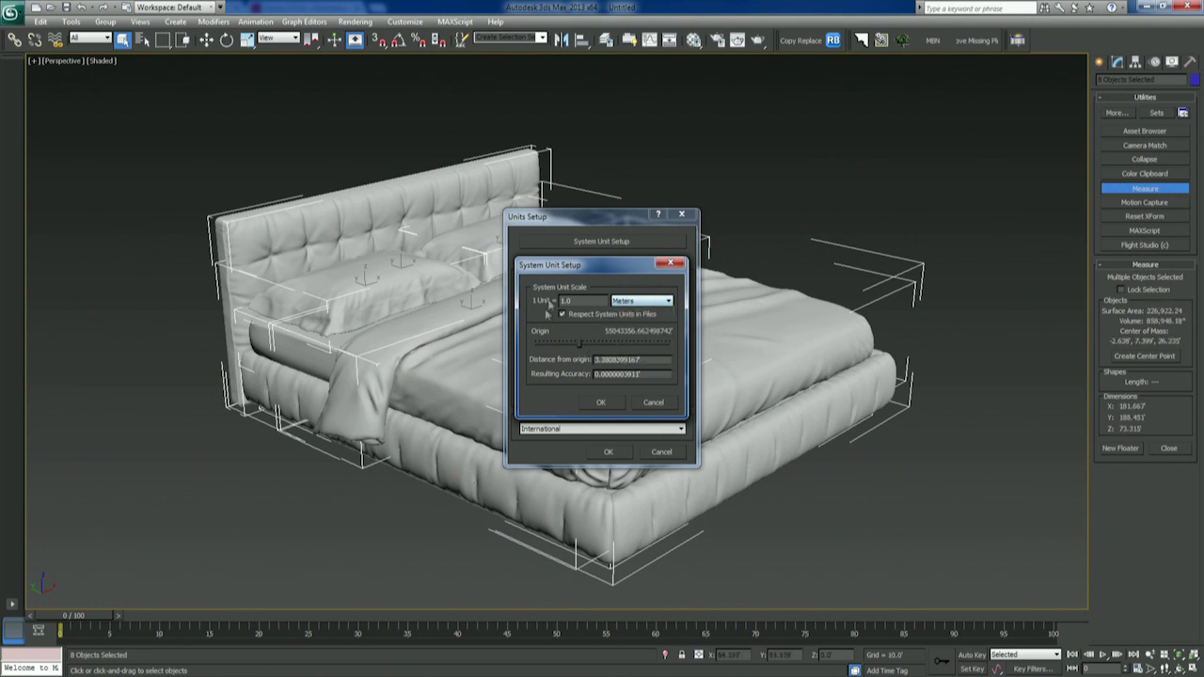
pyautogui.click(600, 402)
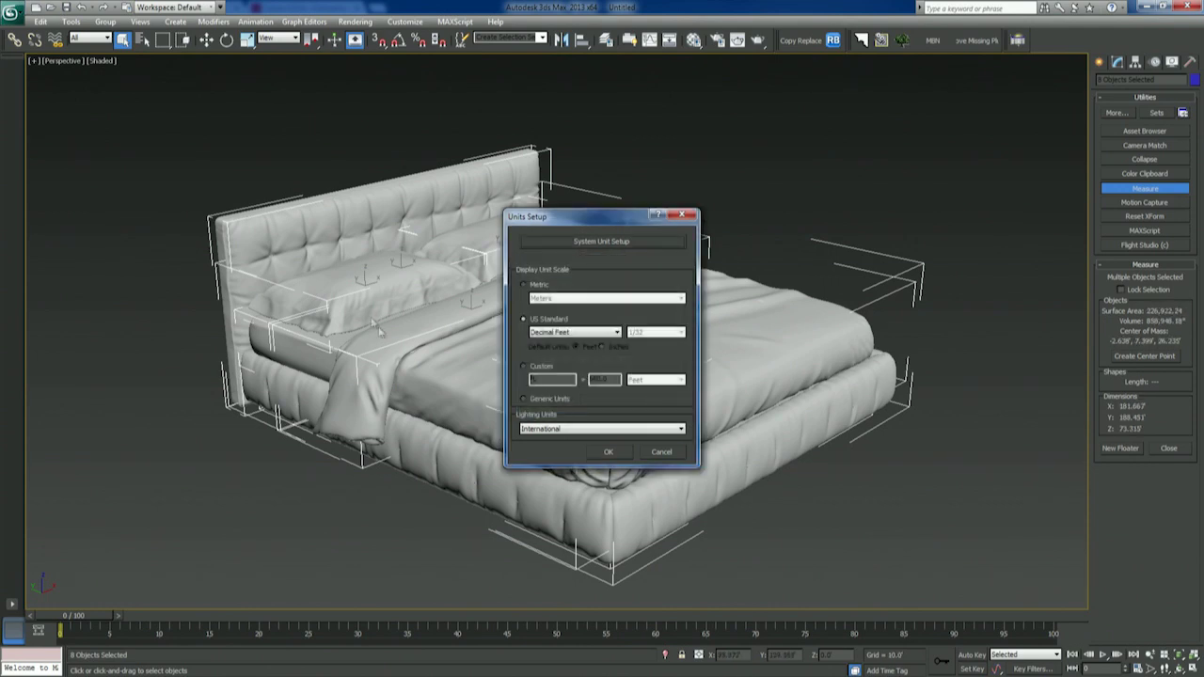
pyautogui.click(608, 453)
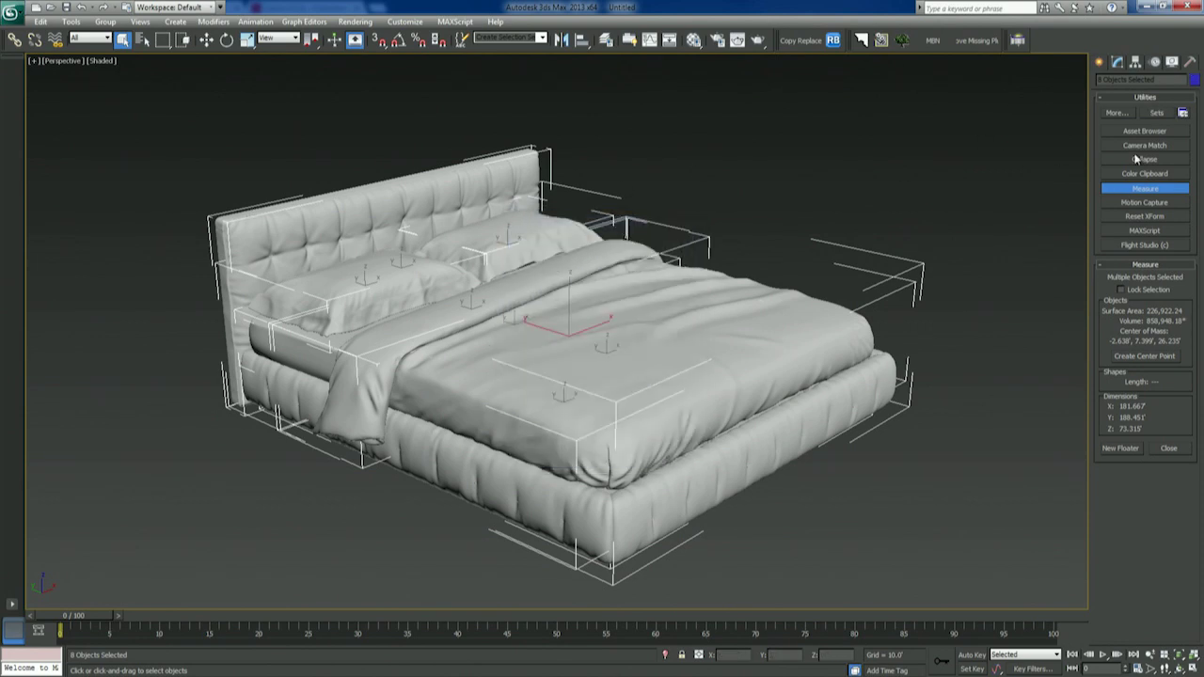
# Step: Open the Rescale World Units utility with the imported bed objects selected
pyautogui.click(1117, 113)
pyautogui.click(697, 341)
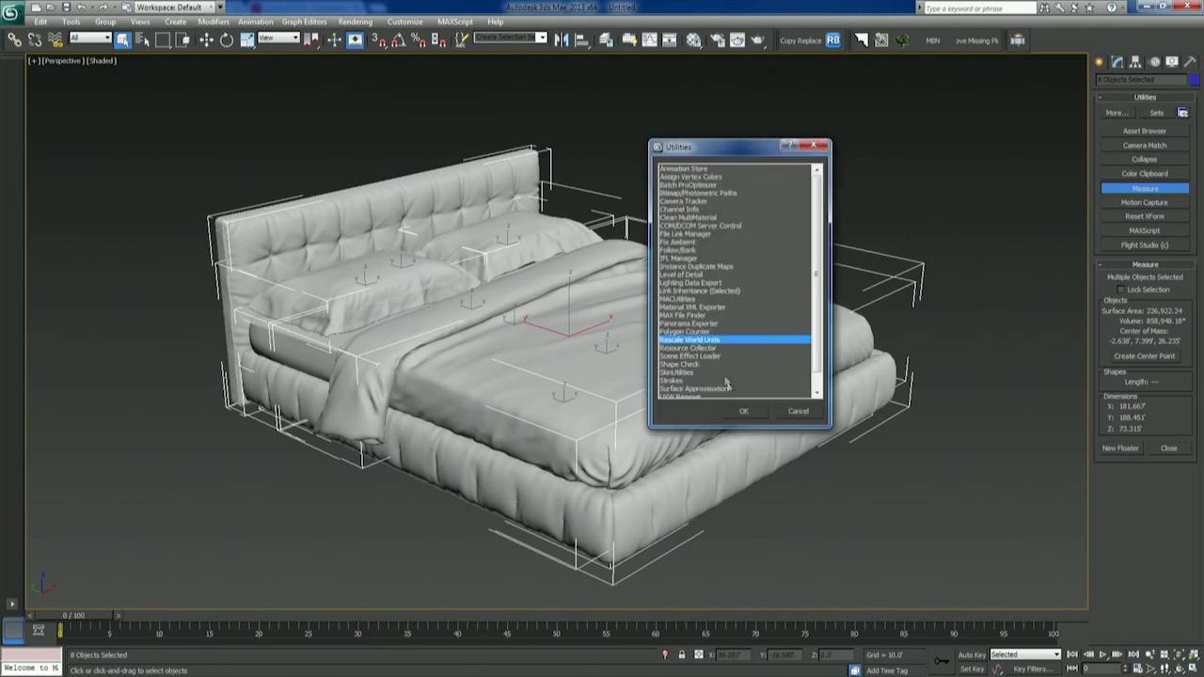
pyautogui.click(743, 411)
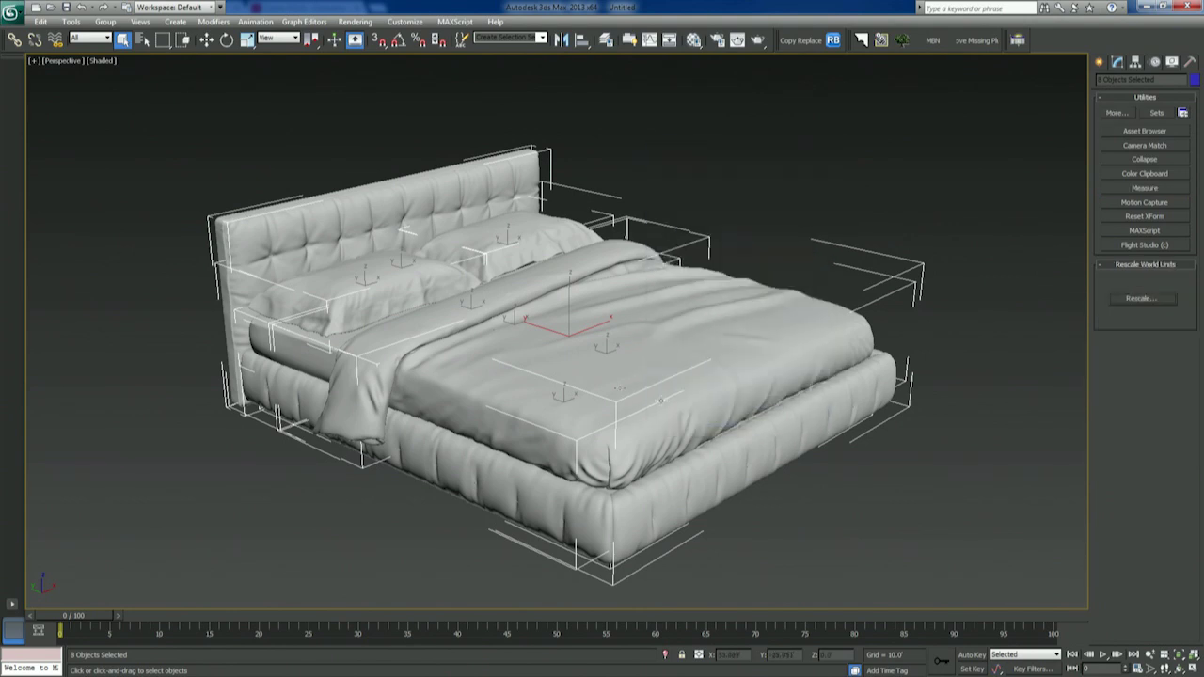
# Step: Try to rescale the world units of the whole scene, and undo the rescale
pyautogui.click(1141, 298)
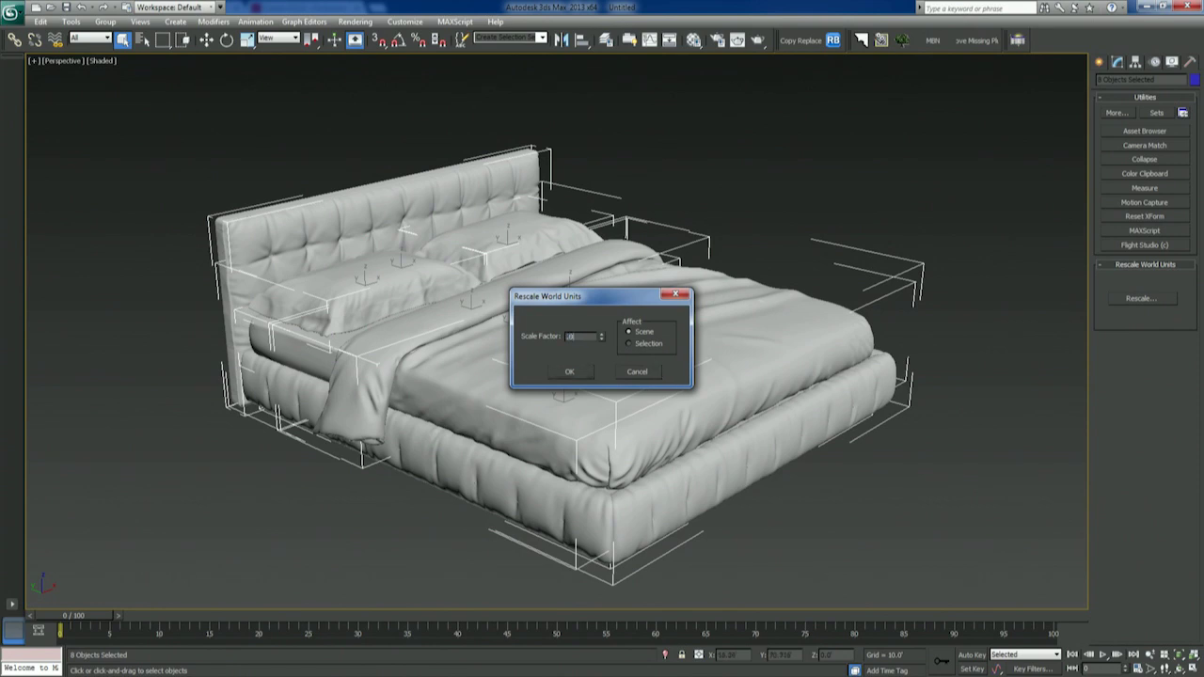
pyautogui.click(571, 373)
pyautogui.hotkey('ctrl', 'z')
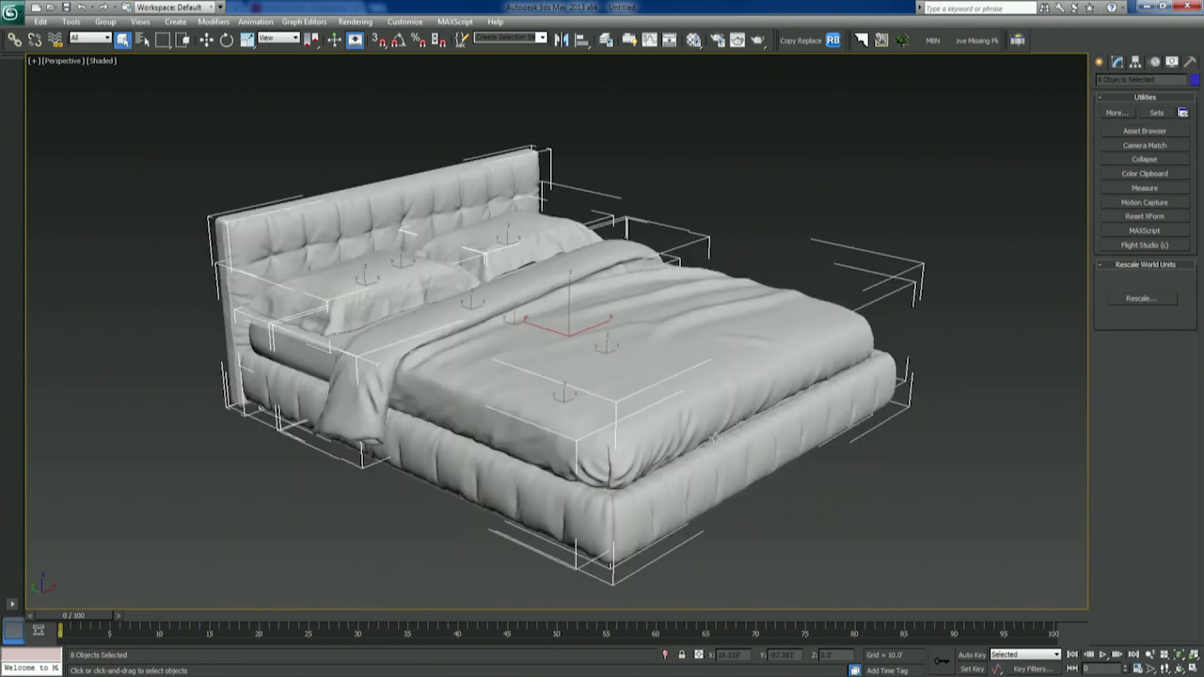
# Step: Convert all the selected bed objects to Editable Poly
pyautogui.rightClick(488, 336)
pyautogui.moveTo(566, 453)
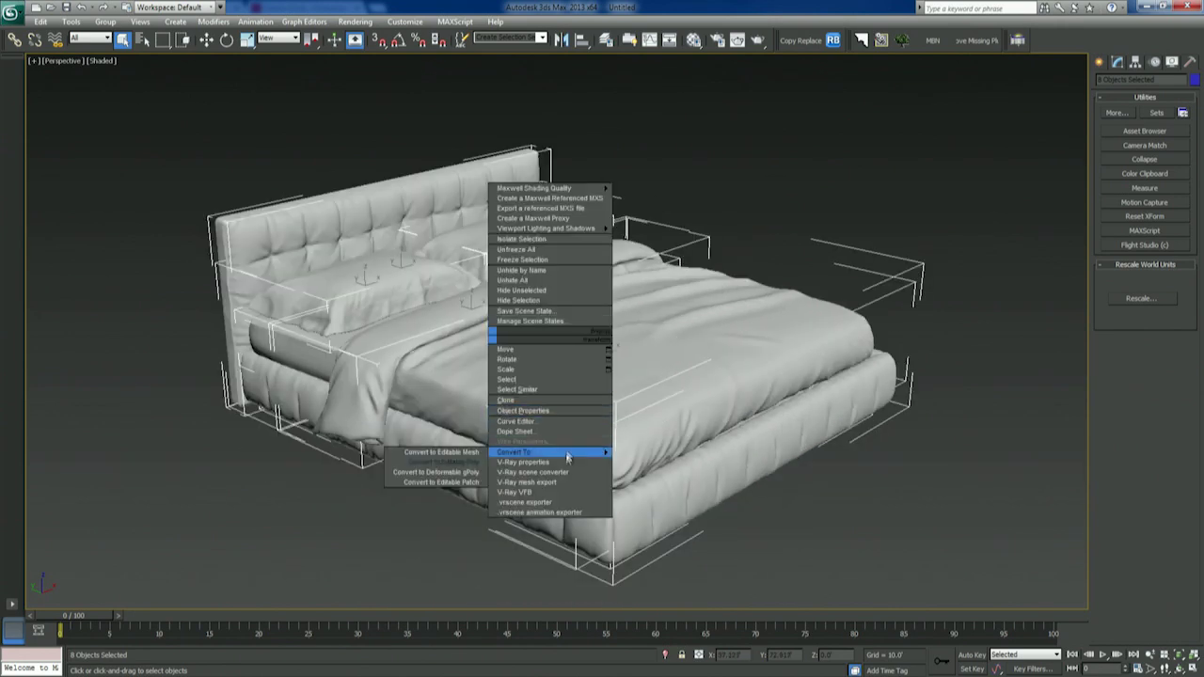
pyautogui.click(449, 464)
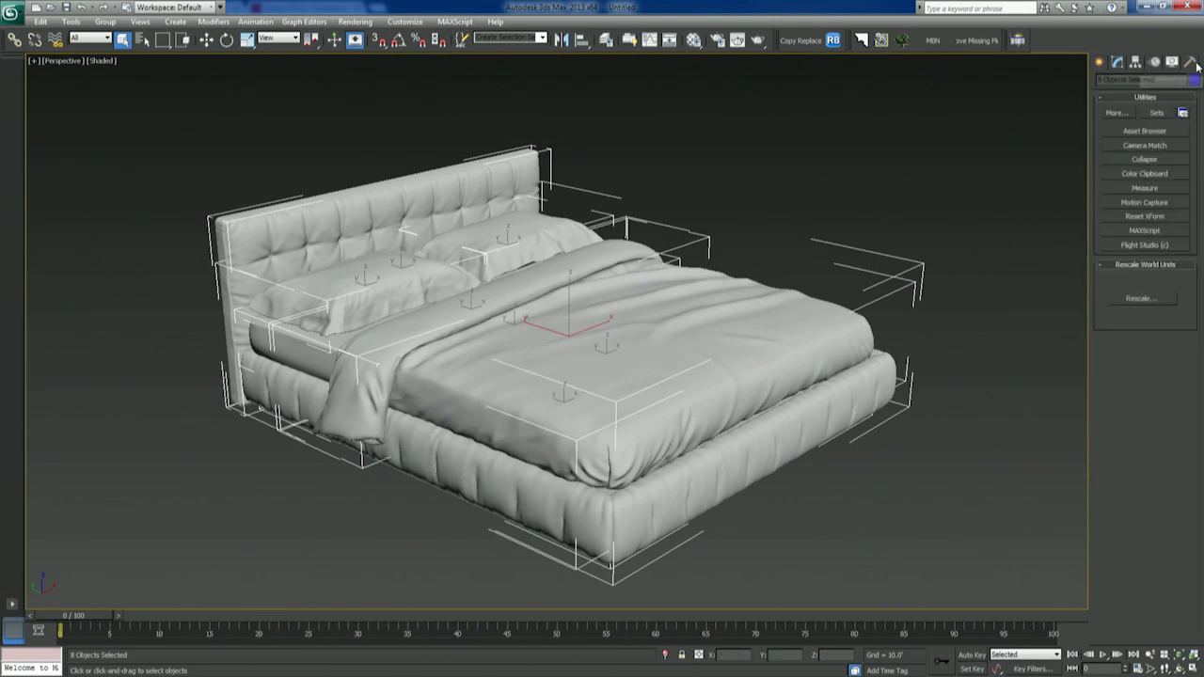
# Step: Rescale the world units of the whole scene by a factor of 0.08 and measure the bed's dimensions
pyautogui.click(1140, 298)
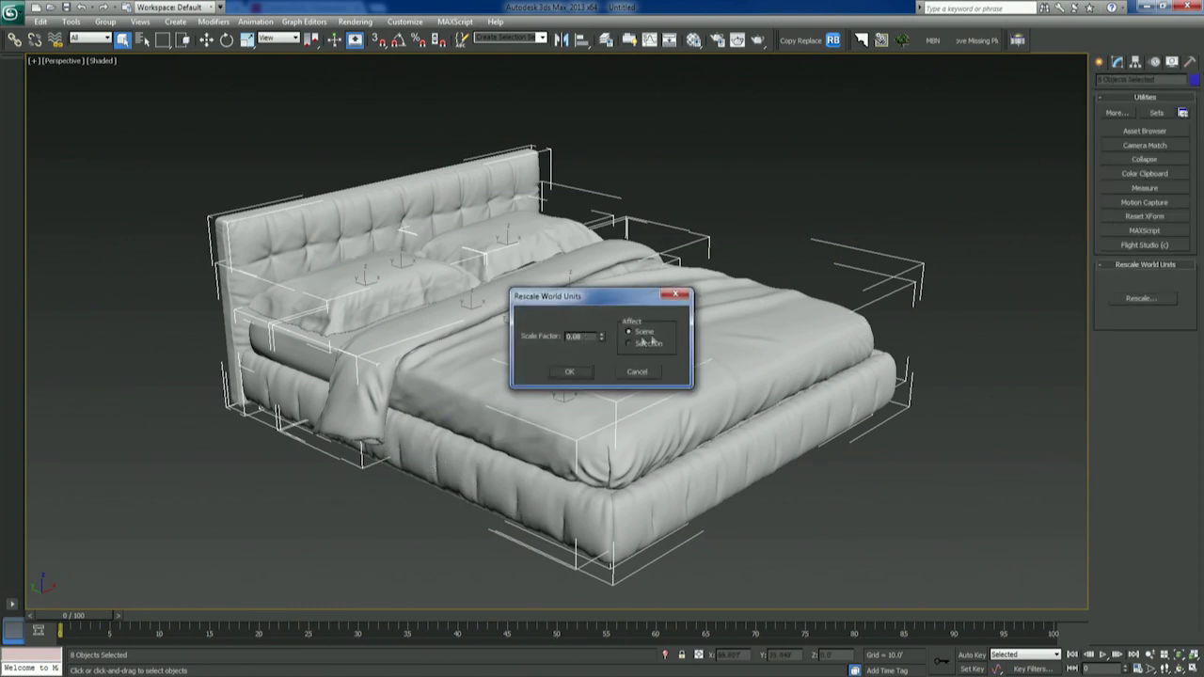
pyautogui.click(570, 372)
pyautogui.press('z')
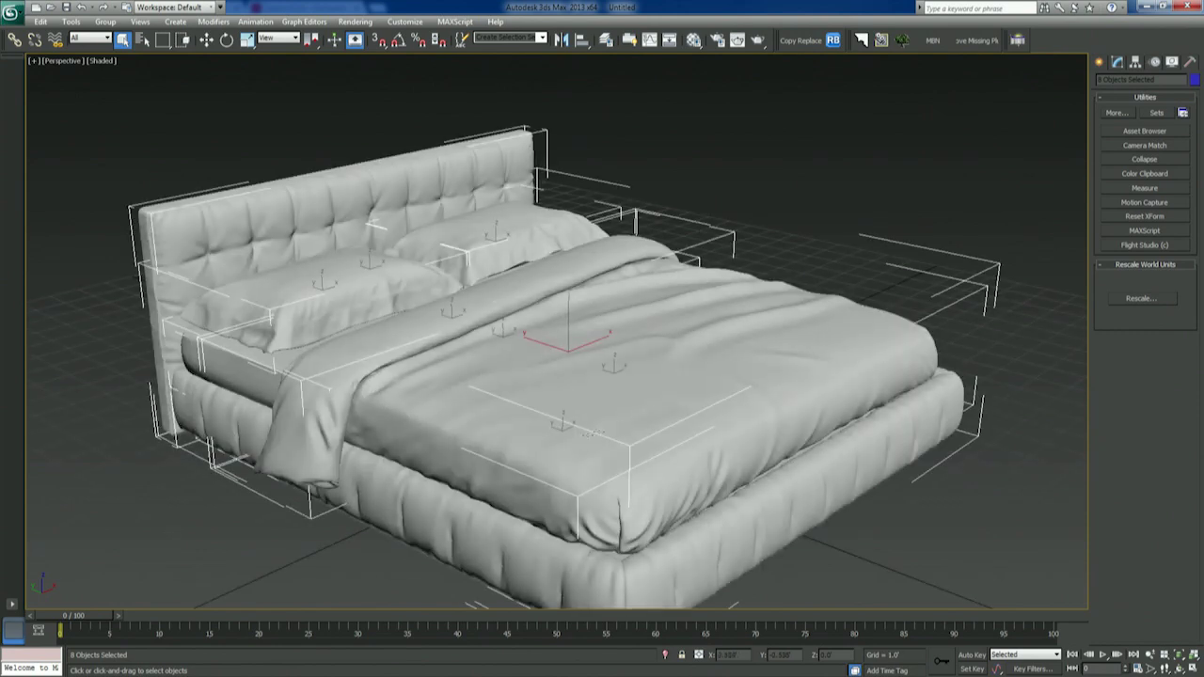
pyautogui.click(1145, 189)
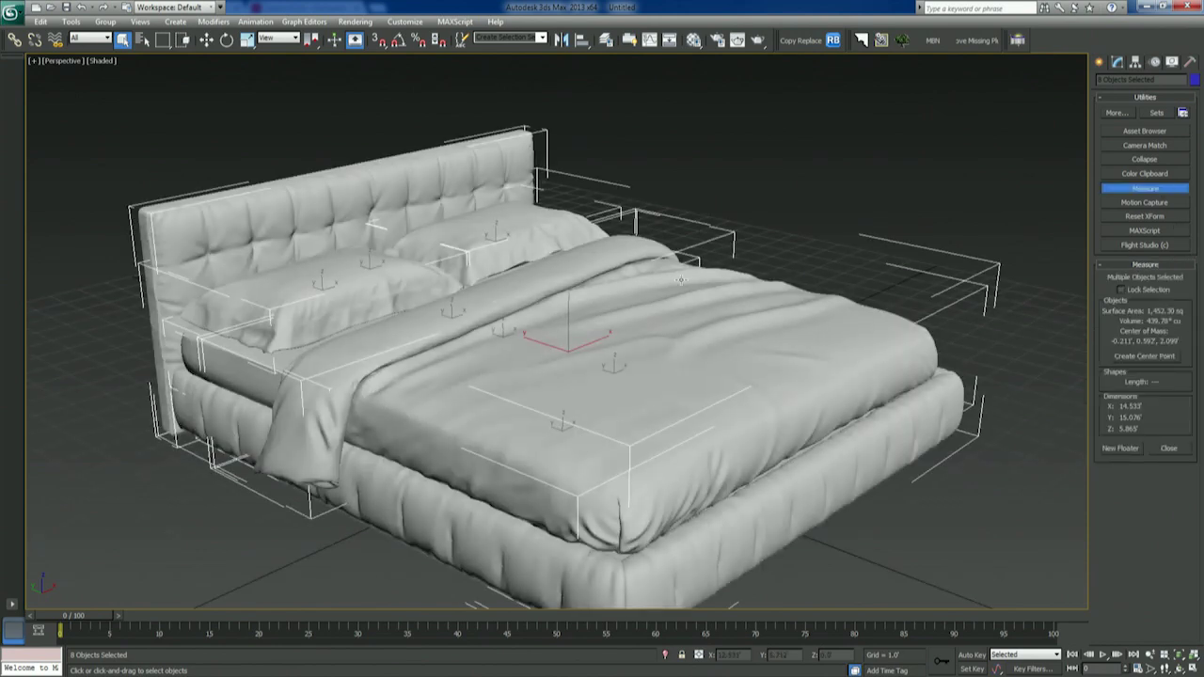
pyautogui.keyDown('alt'); pyautogui.moveTo(423, 252); pyautogui.dragTo(367, 220, button='middle'); pyautogui.keyUp('alt')
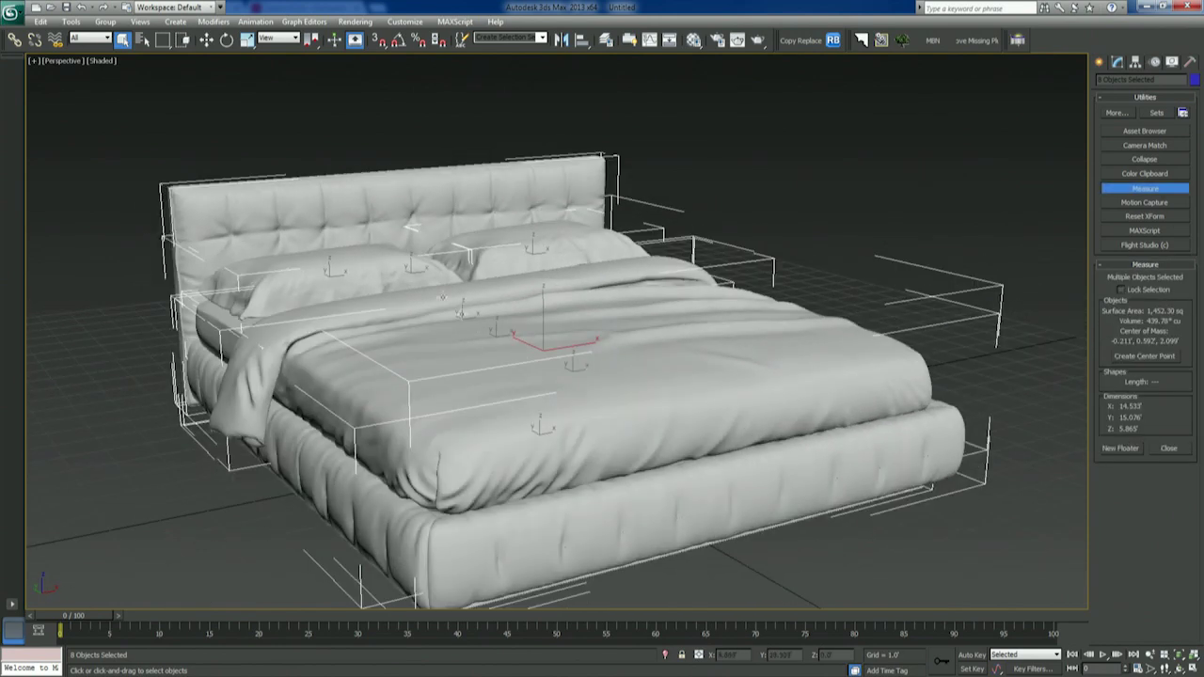
# Step: Scale the whole scene down slightly further with Rescale World Units and measure the bed again
pyautogui.click(1117, 112)
pyautogui.scroll(-1, 803, 245)
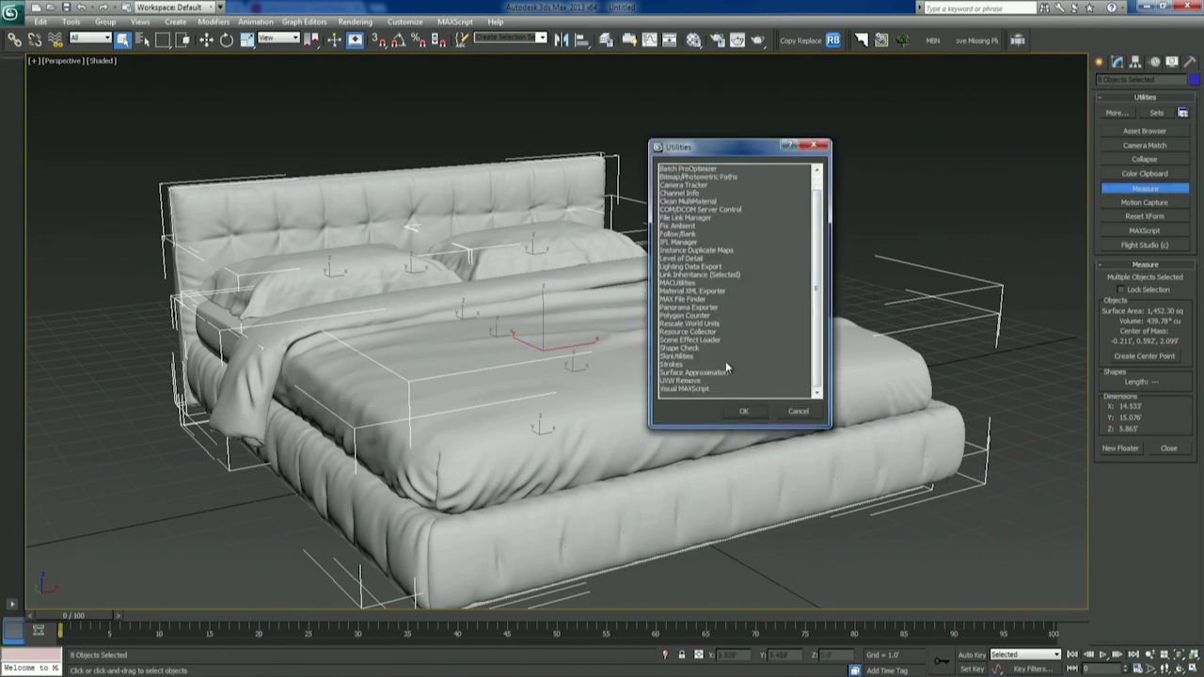
pyautogui.click(693, 324)
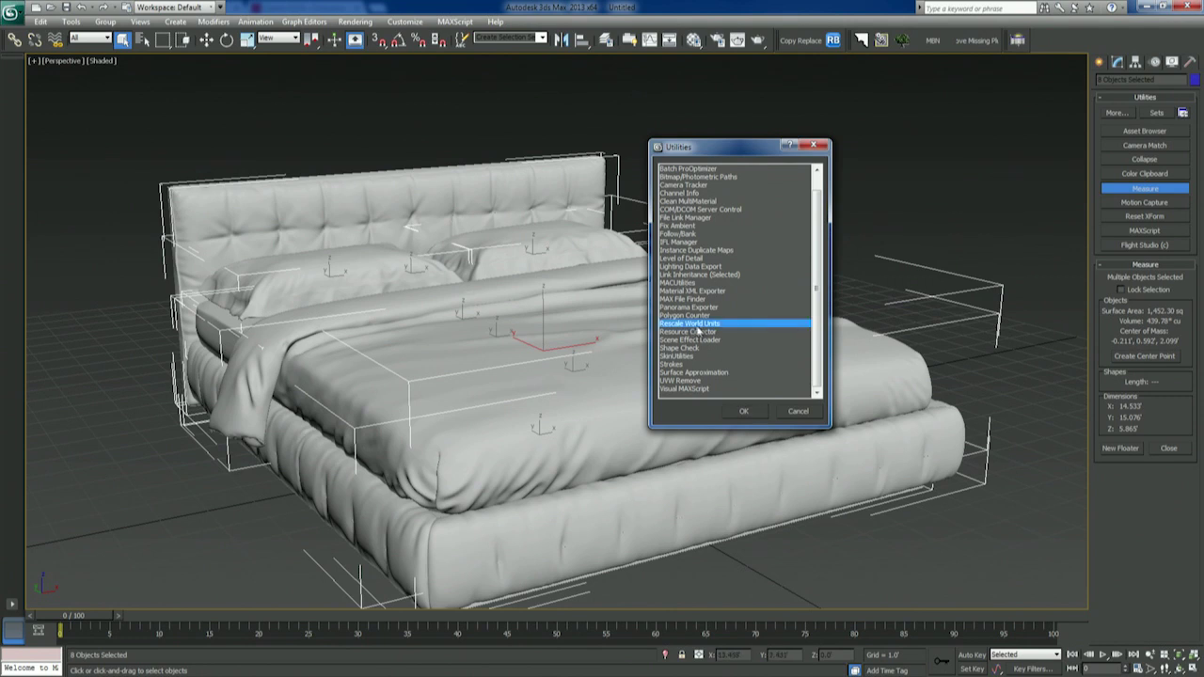
pyautogui.click(743, 412)
pyautogui.click(1139, 298)
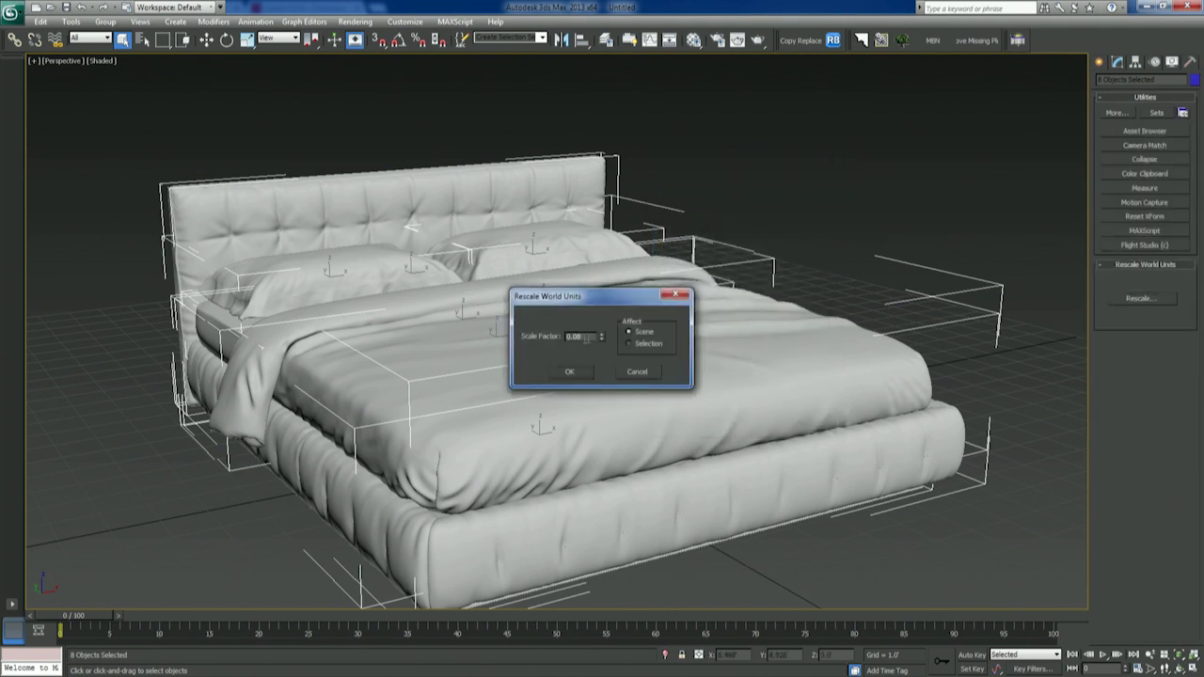
pyautogui.write('2.')
pyautogui.click(570, 371)
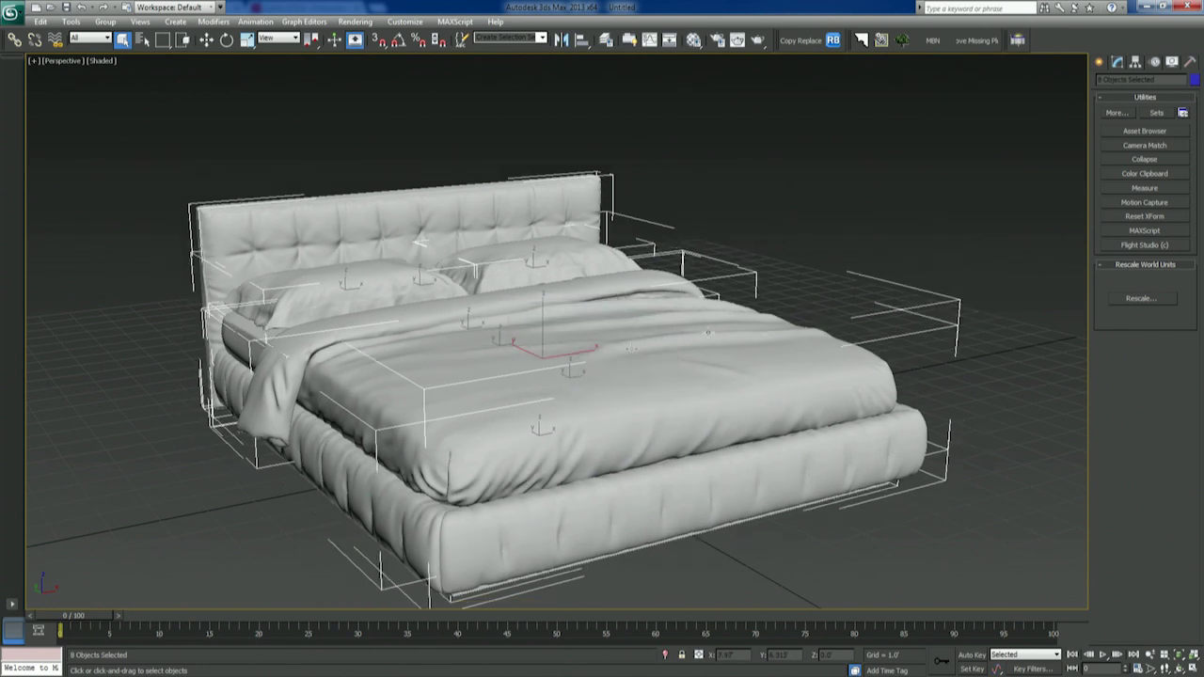
pyautogui.click(1145, 188)
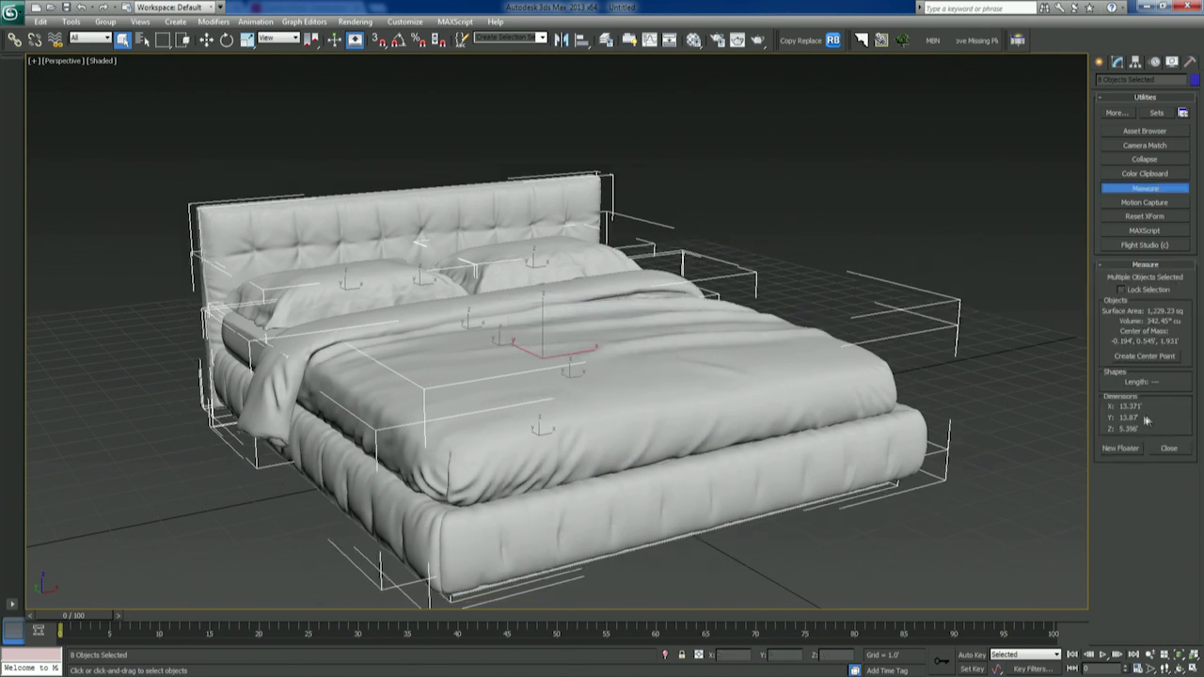
pyautogui.keyDown('alt'); pyautogui.moveTo(515, 295); pyautogui.dragTo(513, 296, button='middle'); pyautogui.keyUp('alt')
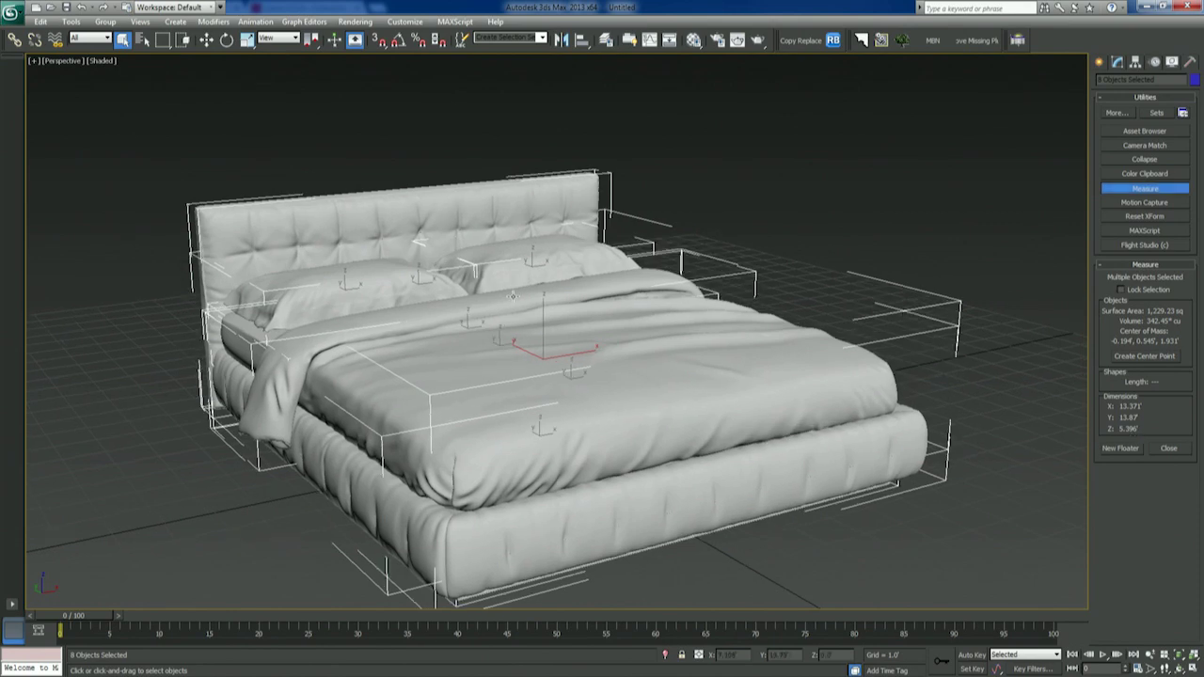
# Step: Inspect the rescaled bed against the grid from several angles
pyautogui.keyDown('alt'); pyautogui.moveTo(419, 241); pyautogui.dragTo(780, 365, button='middle'); pyautogui.keyUp('alt')
pyautogui.scroll(-10, 645, 315)
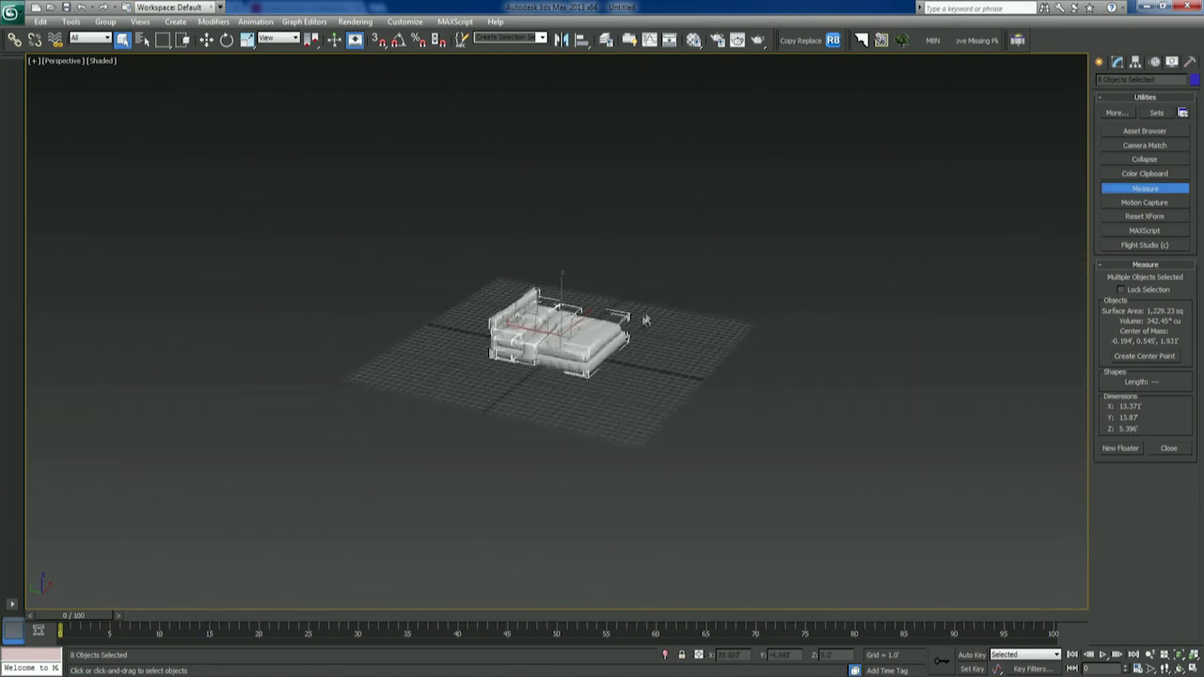
pyautogui.scroll(8, 645, 314)
pyautogui.click(766, 197)
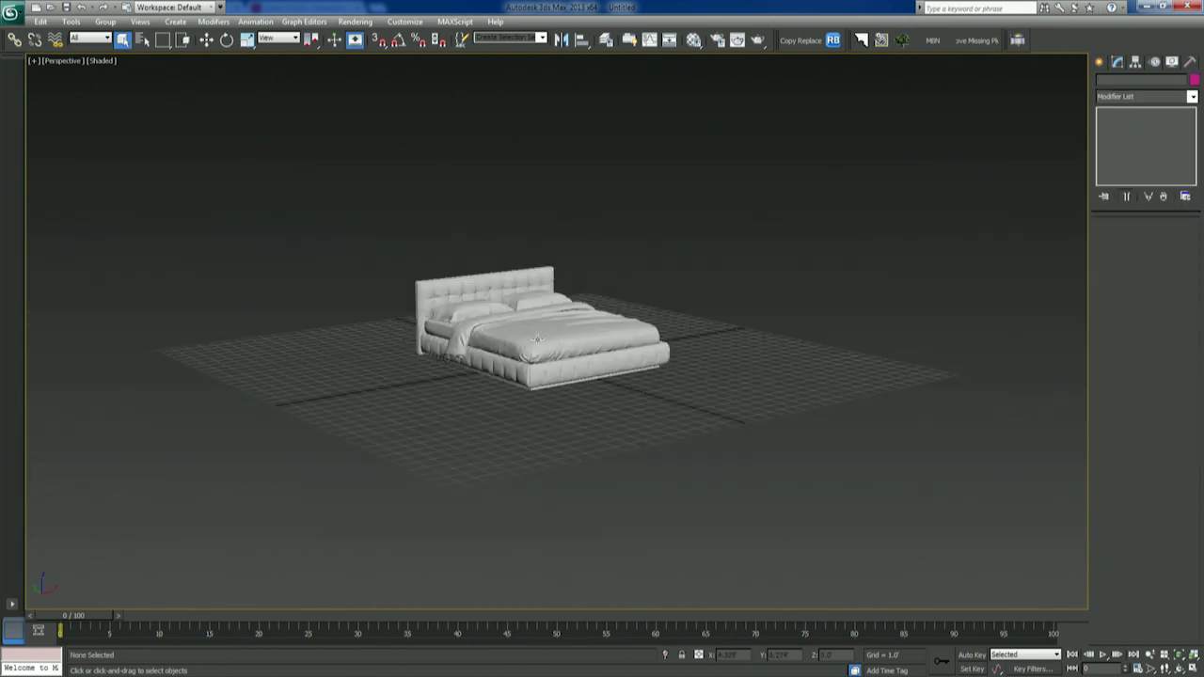
pyautogui.click(538, 338)
pyautogui.scroll(15, 537, 339)
pyautogui.press('F3')
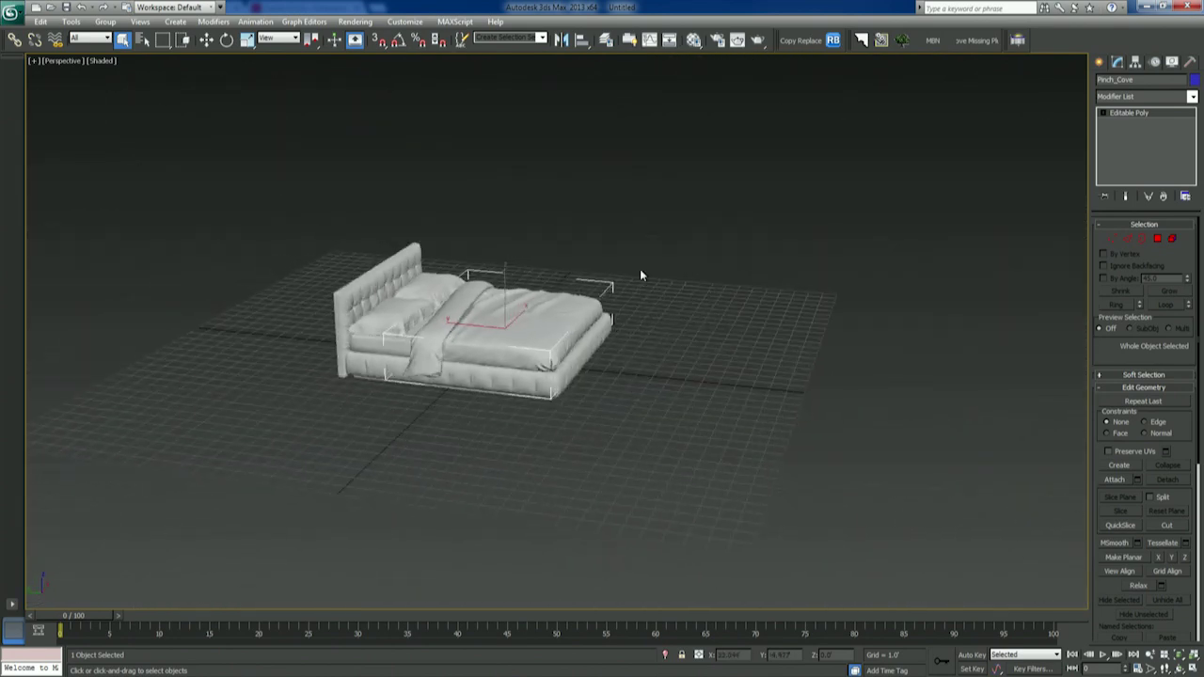
pyautogui.click(641, 275)
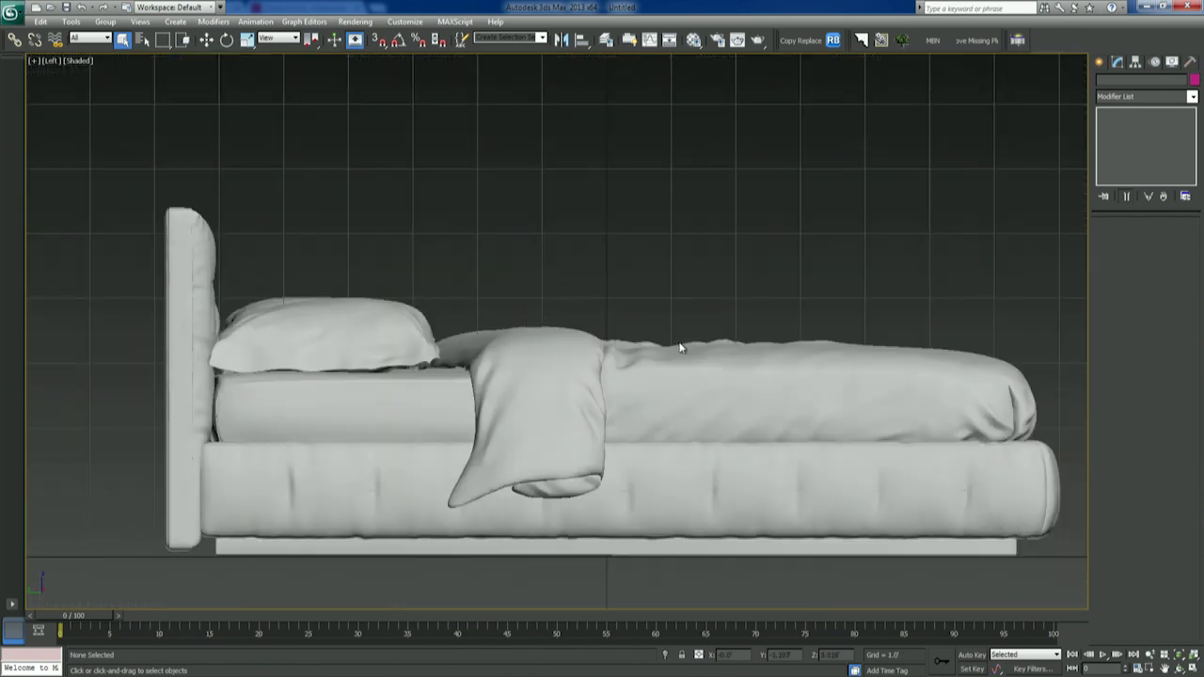
# Step: Activate the Line spline tool in the Left view and turn on 3D snapping
pyautogui.scroll(-6, 658, 339)
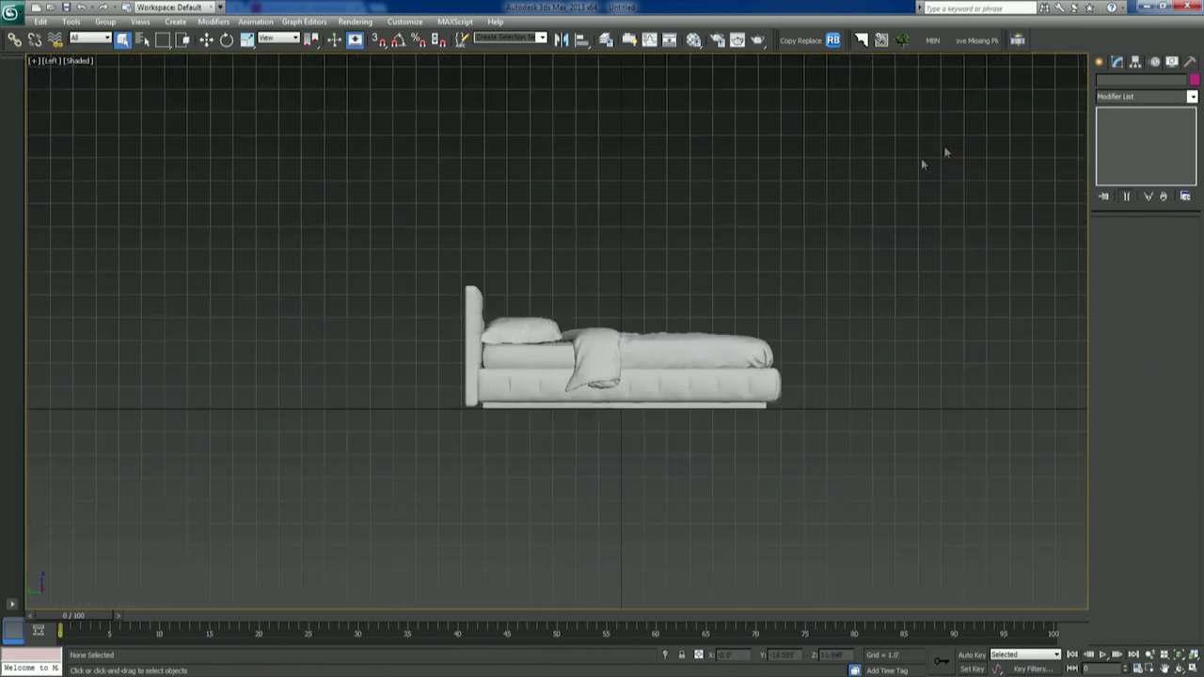
pyautogui.click(1100, 61)
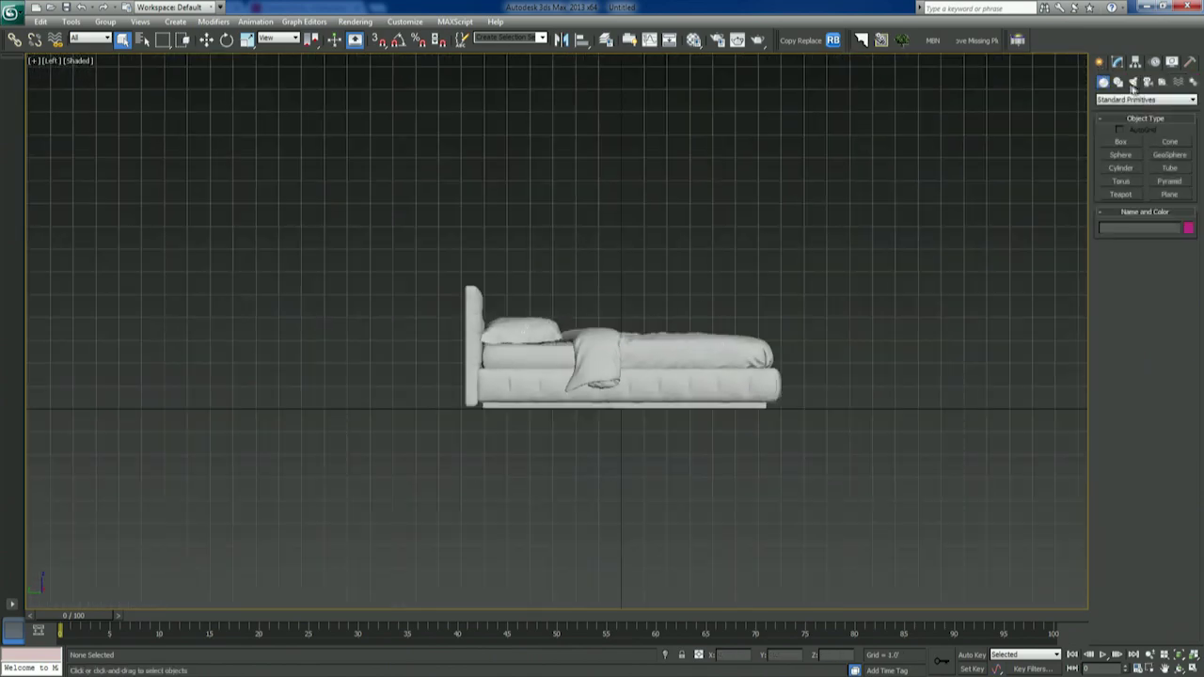
pyautogui.click(1119, 82)
pyautogui.click(1172, 154)
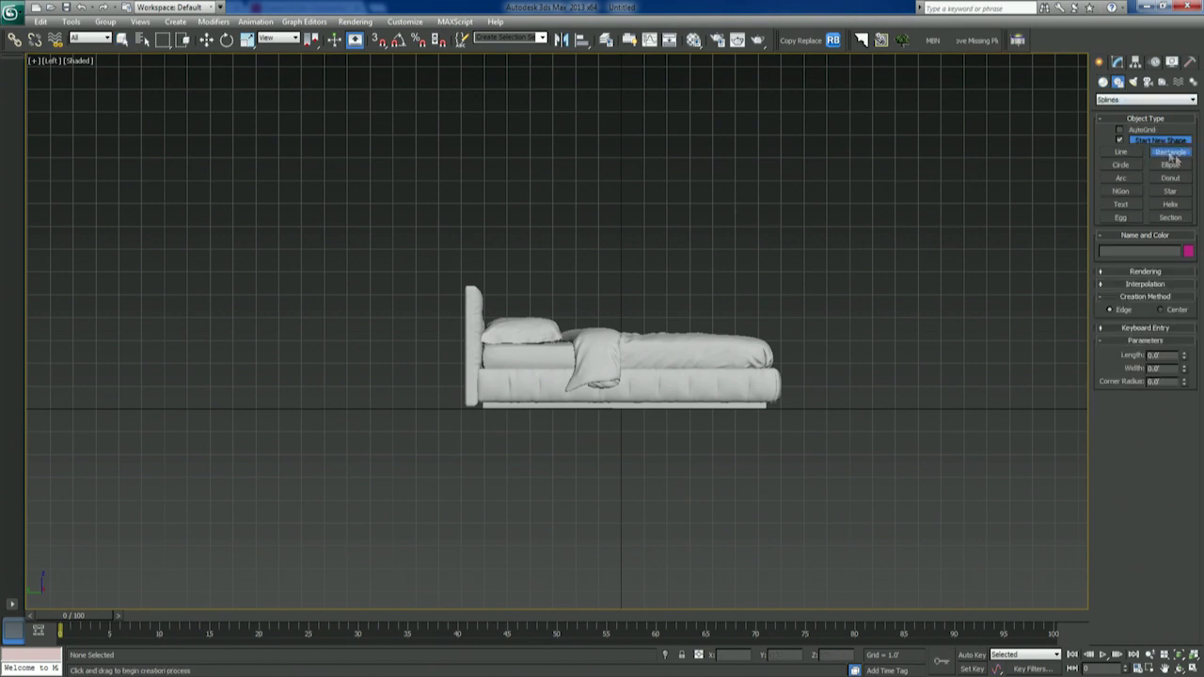
pyautogui.click(1120, 152)
pyautogui.scroll(-2, 387, 282)
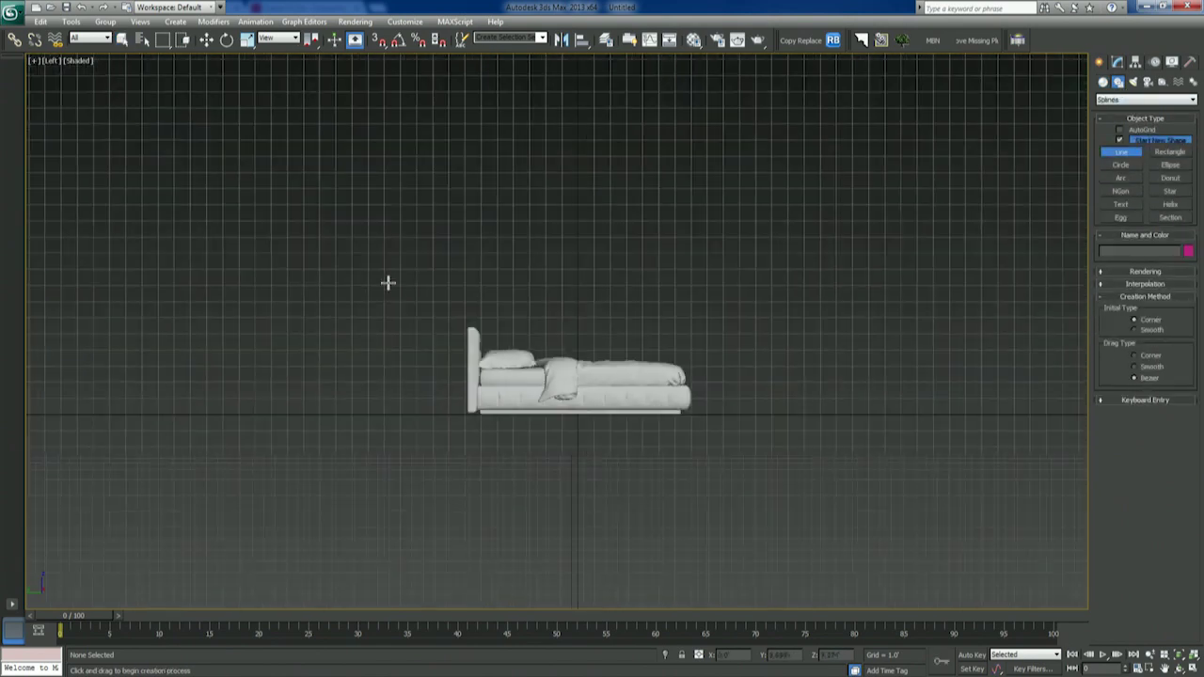
pyautogui.scroll(-1, 387, 282)
pyautogui.moveTo(388, 283); pyautogui.dragTo(275, 320, button='middle')
pyautogui.click(382, 41)
pyautogui.rightClick(384, 42)
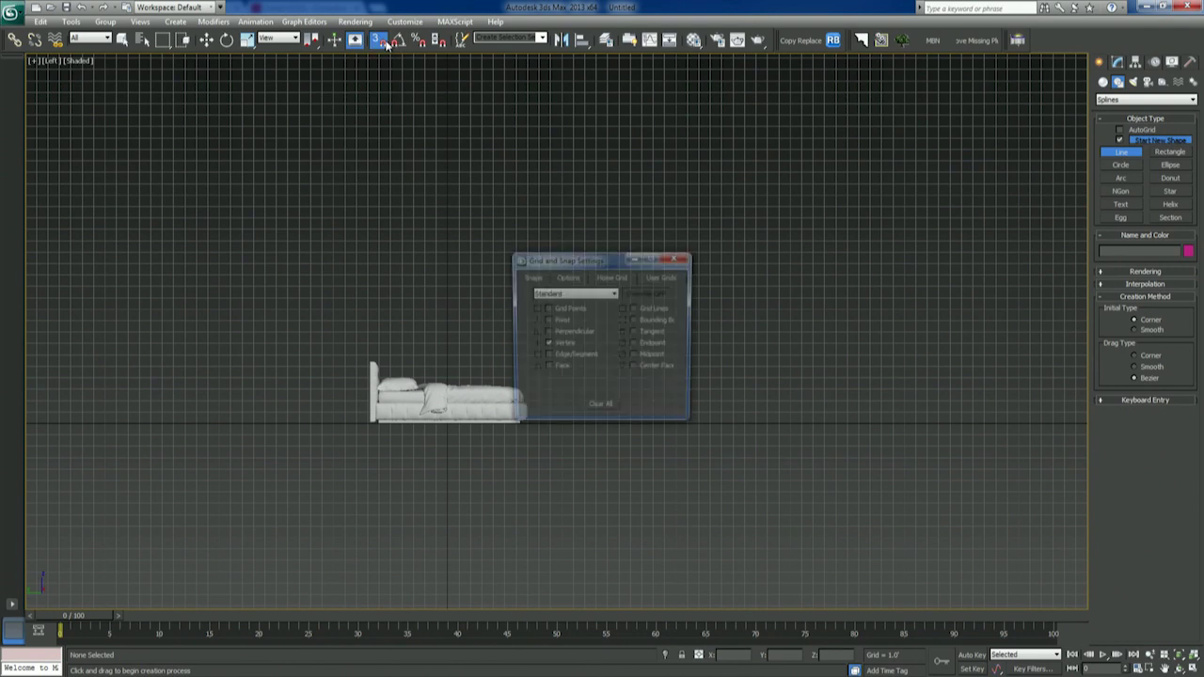
pyautogui.click(676, 258)
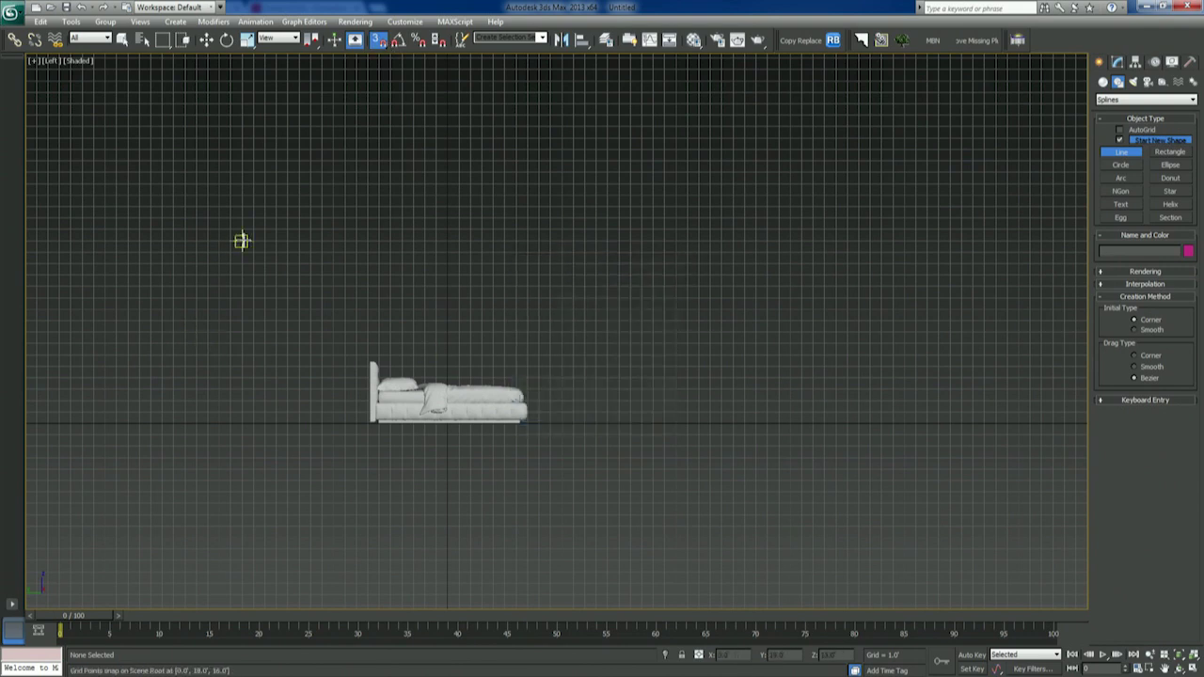
# Step: Draw an open L-shaped line with a wall about 22' tall behind the headboard and a long floor segment running under the bed
pyautogui.click(94, 172)
pyautogui.click(93, 423)
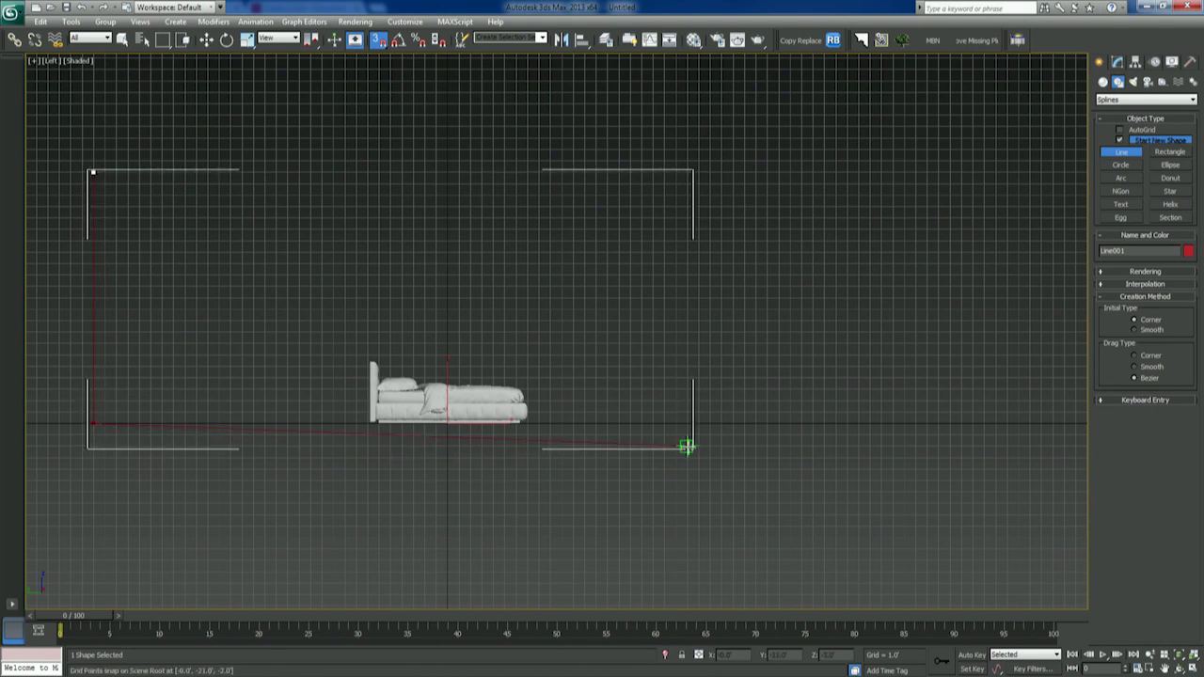
pyautogui.click(823, 422)
pyautogui.rightClick(467, 288)
pyautogui.rightClick(525, 313)
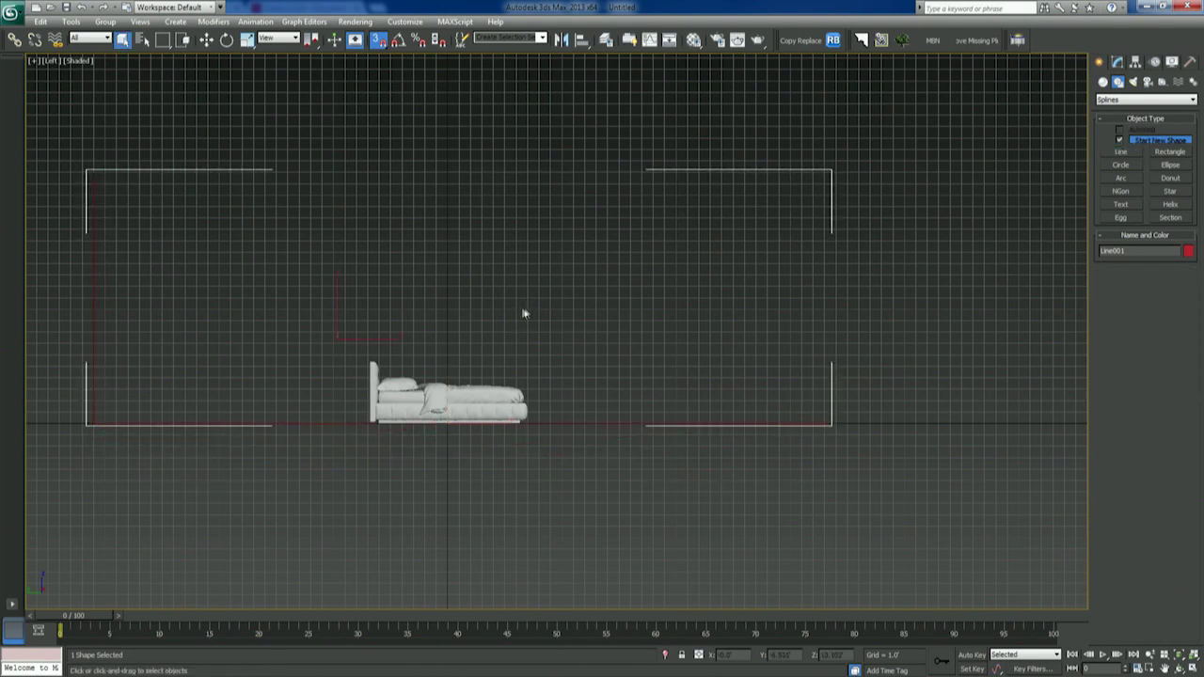
# Step: Fillet the line's corner vertex into a large curve from near the wall's upper end to just behind the bed, and turn snapping off
pyautogui.click(1117, 62)
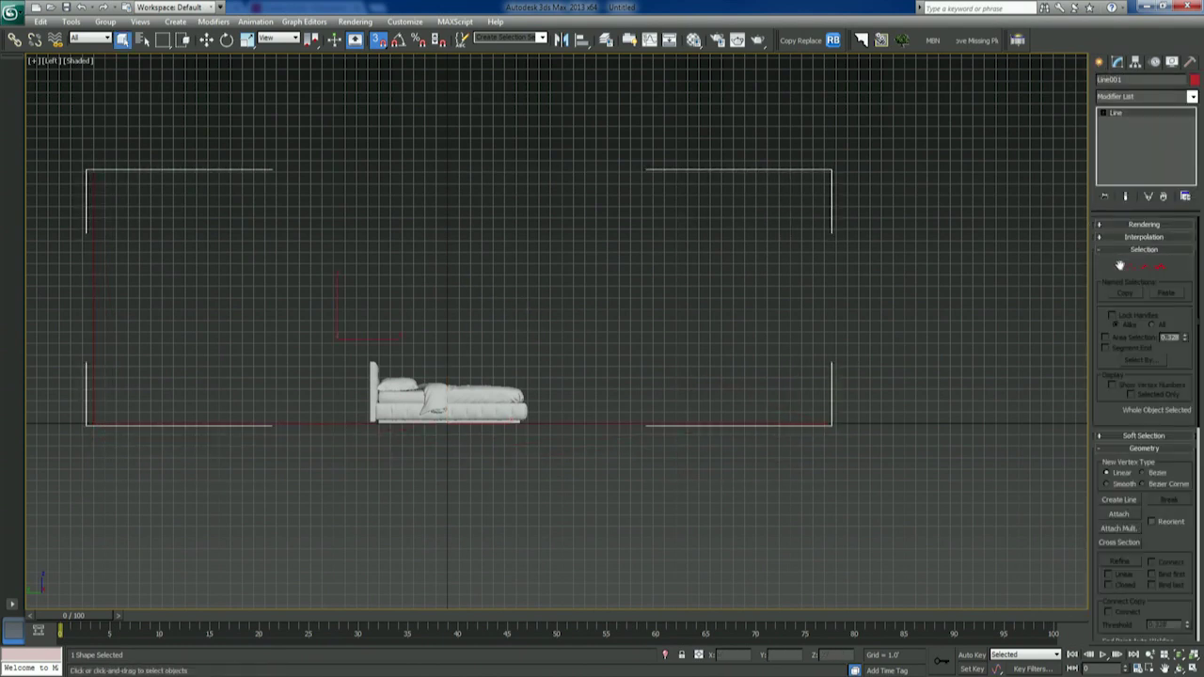
pyautogui.click(1128, 267)
pyautogui.press('g')
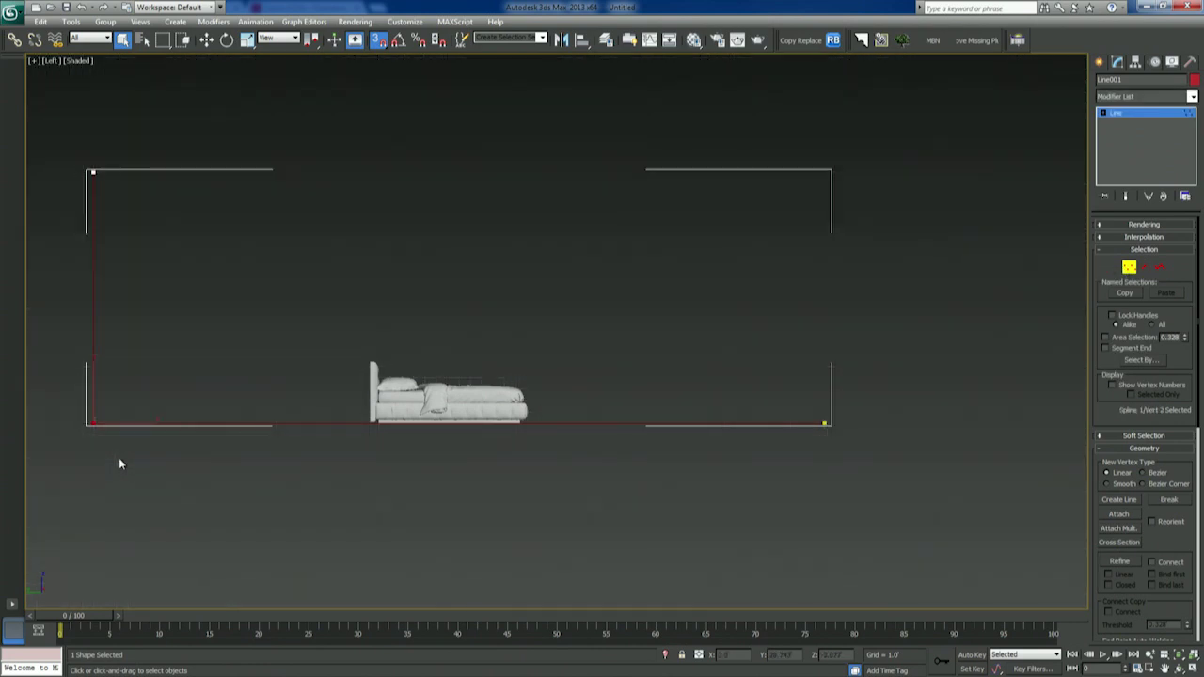
pyautogui.scroll(-4, 1150, 414)
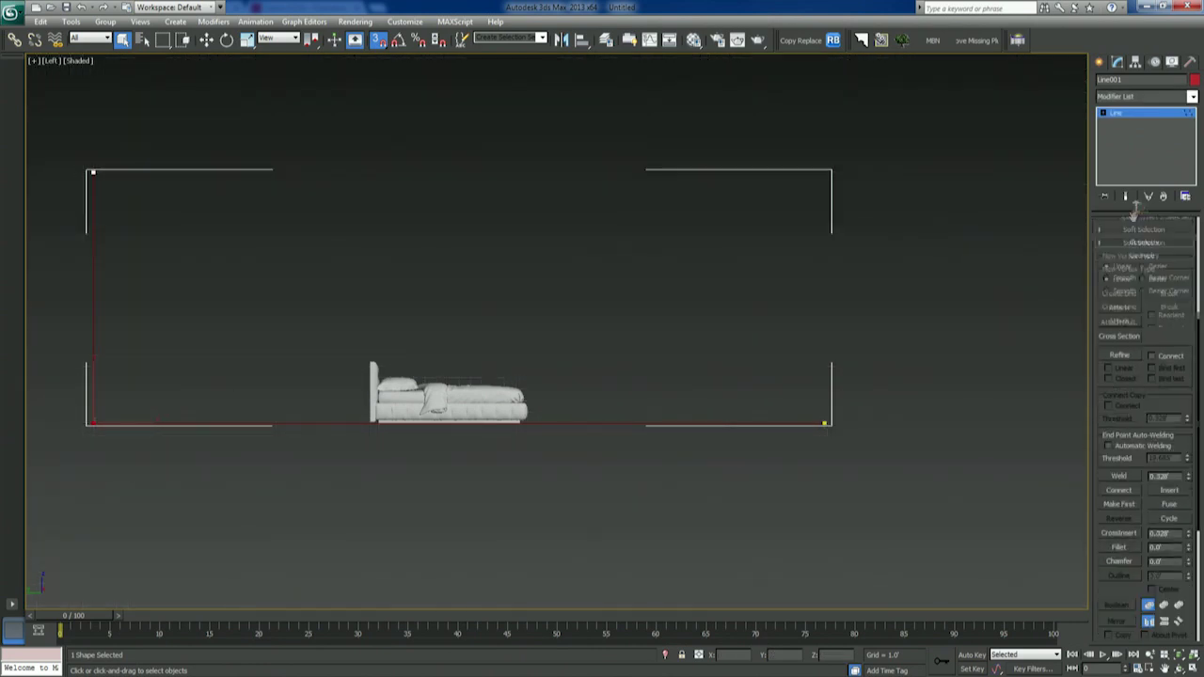
pyautogui.click(1119, 543)
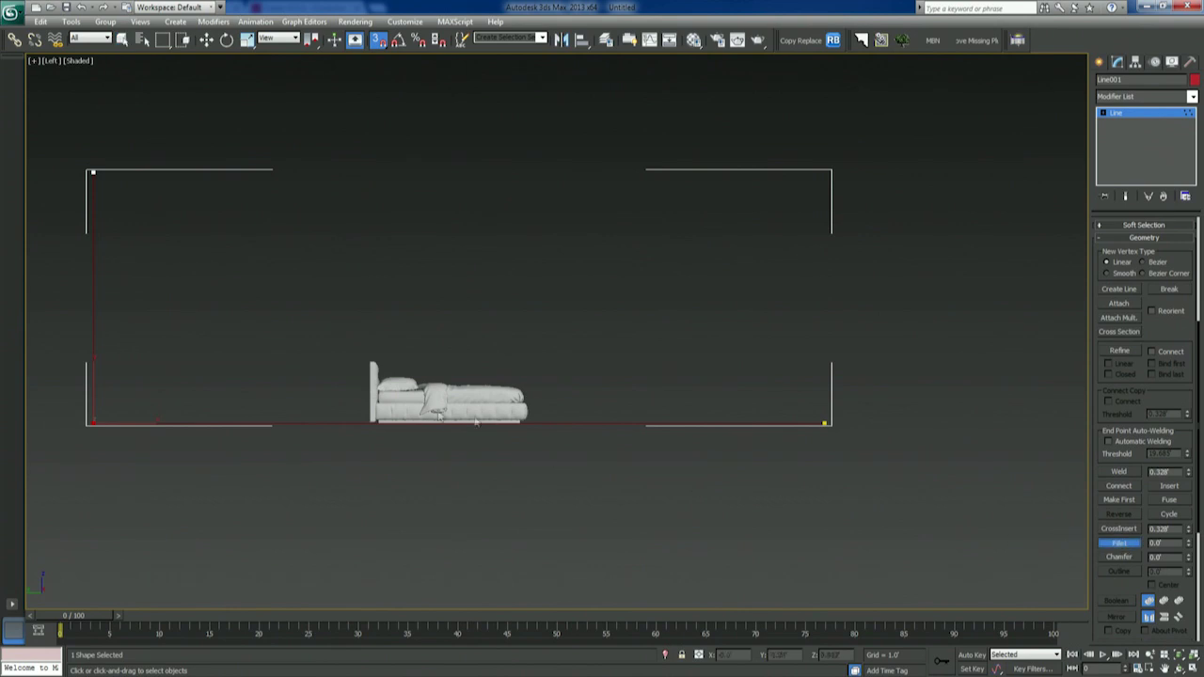
pyautogui.moveTo(93, 424); pyautogui.dragTo(524, 194)
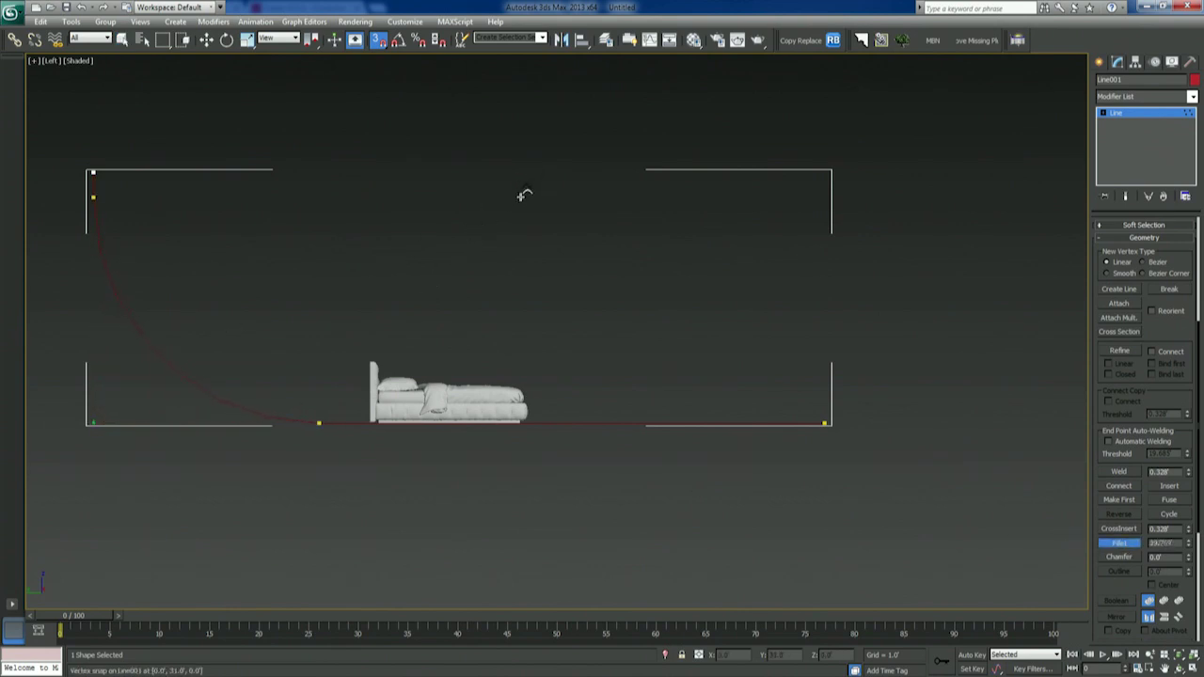
pyautogui.click(1129, 115)
pyautogui.click(1105, 113)
pyautogui.press('s')
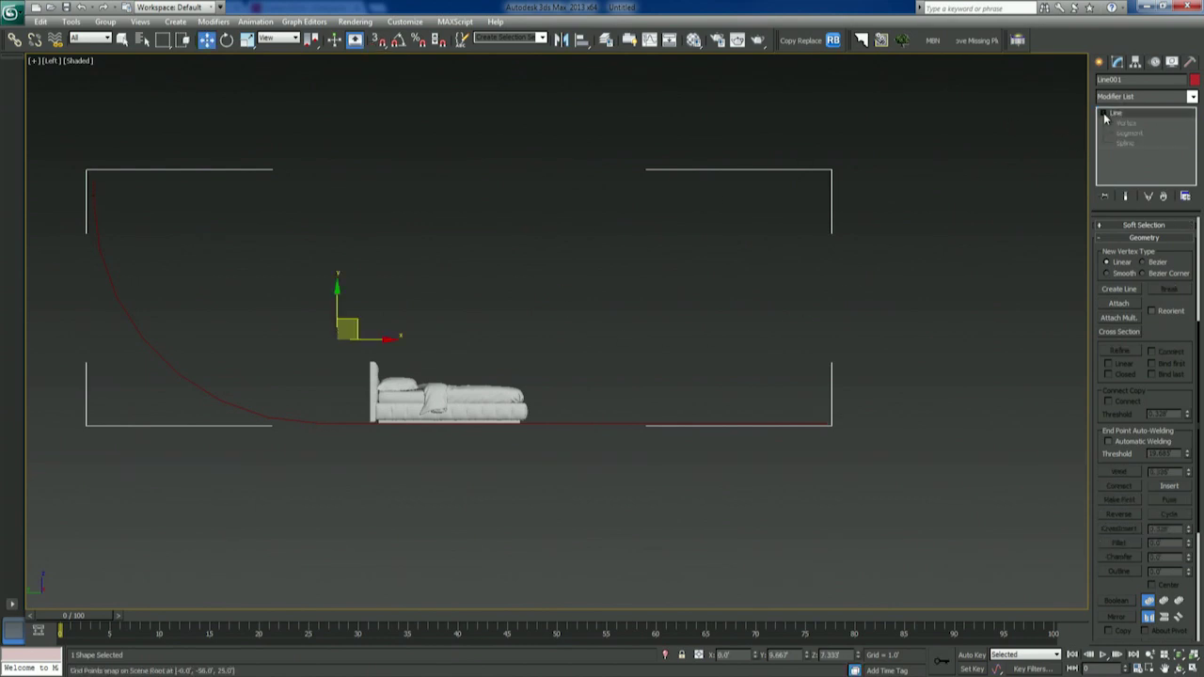
# Step: Turn on Adaptive interpolation for the line and leave vertex editing
pyautogui.click(1134, 123)
pyautogui.click(1142, 239)
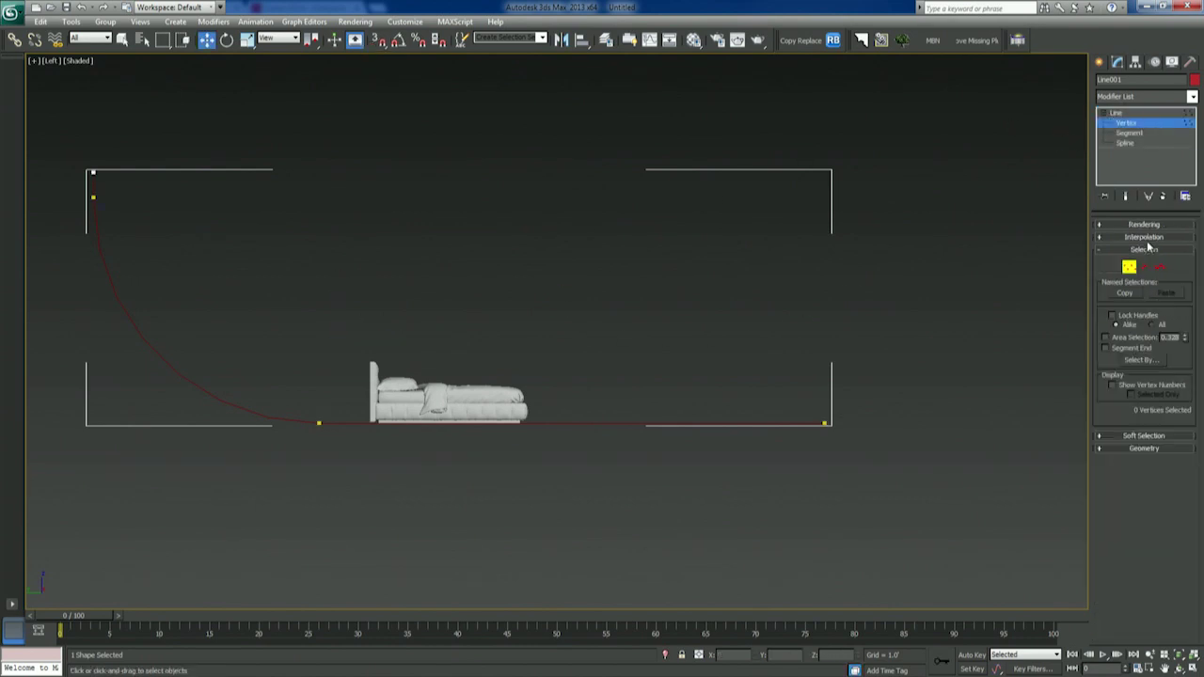
pyautogui.click(1148, 272)
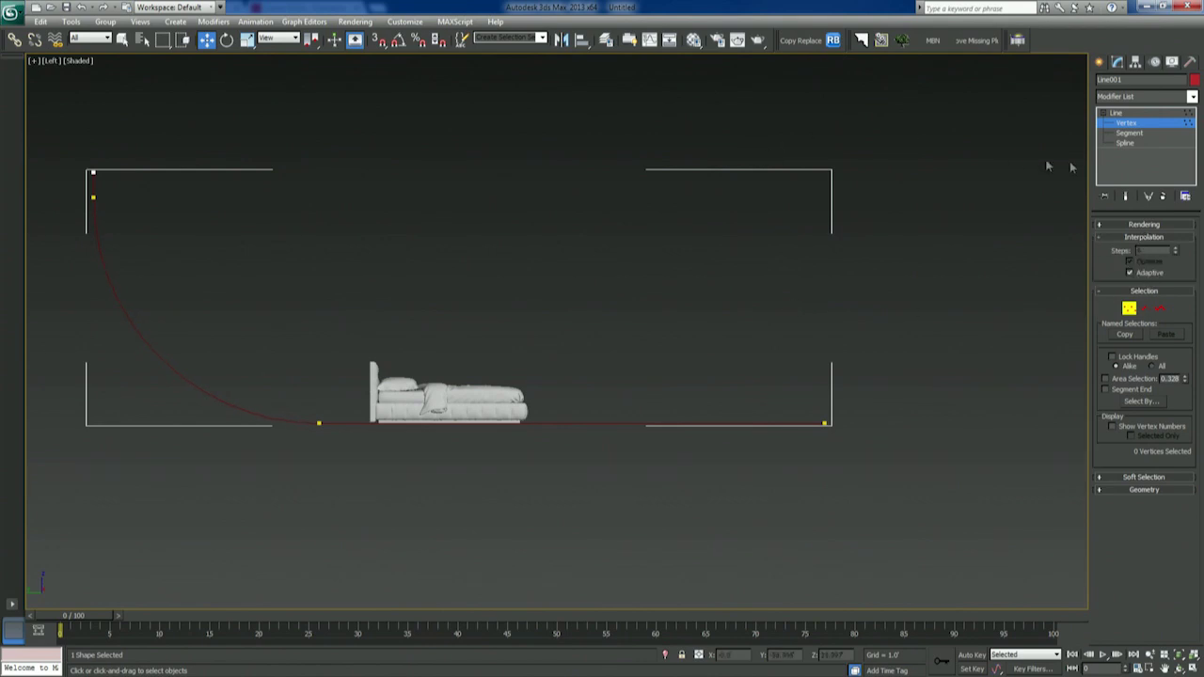
pyautogui.click(1114, 114)
# Step: Apply a Lathe modifier to the line and align its axis to Max
pyautogui.click(1114, 98)
pyautogui.press('l')
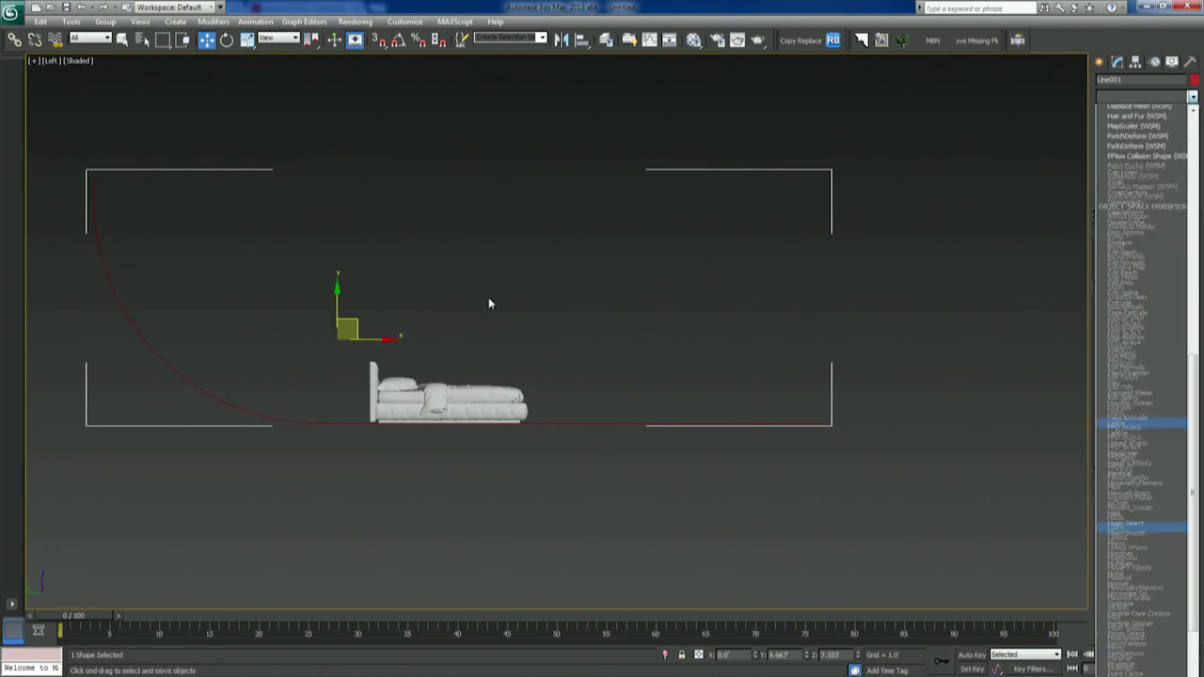
pyautogui.press('l')
pyautogui.press('Return')
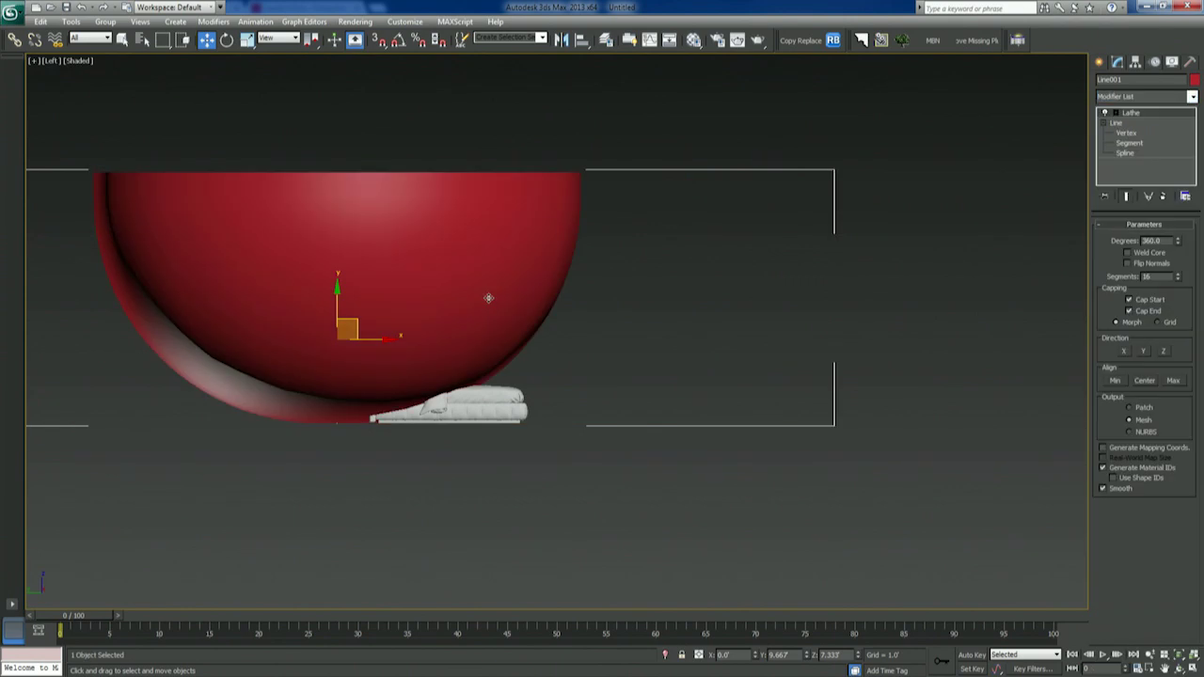
pyautogui.click(1174, 386)
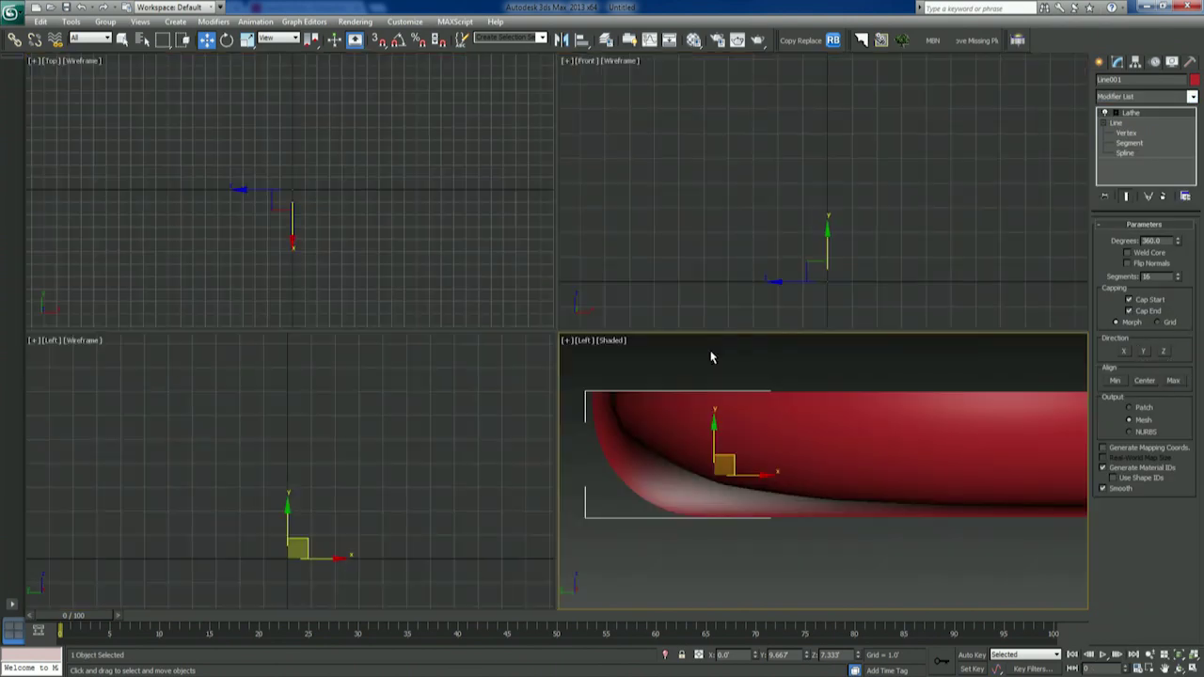
# Step: Enable Weld Core and Flip Normals on the Lathe modifier, checking the shape in the Perspective view
pyautogui.hotkey('alt', 'w')
pyautogui.press('p')
pyautogui.press('z')
pyautogui.keyDown('alt'); pyautogui.moveTo(747, 329); pyautogui.dragTo(684, 388, button='middle'); pyautogui.keyUp('alt')
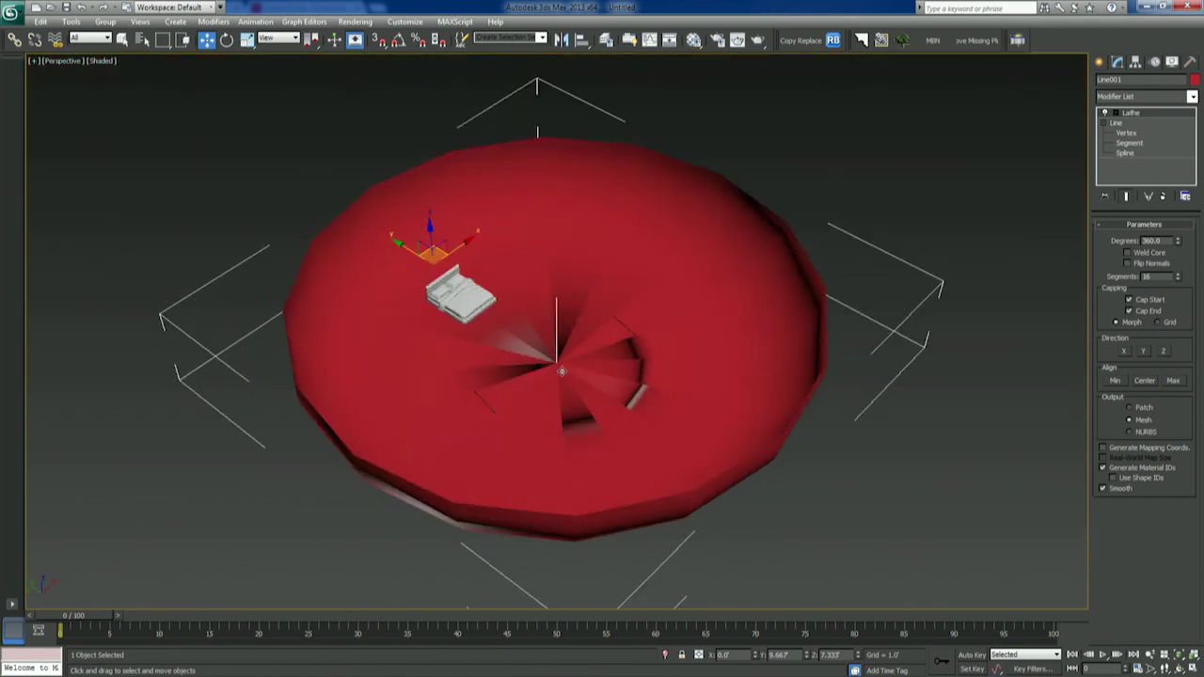
pyautogui.moveTo(562, 372); pyautogui.dragTo(650, 399, button='middle')
pyautogui.click(1129, 253)
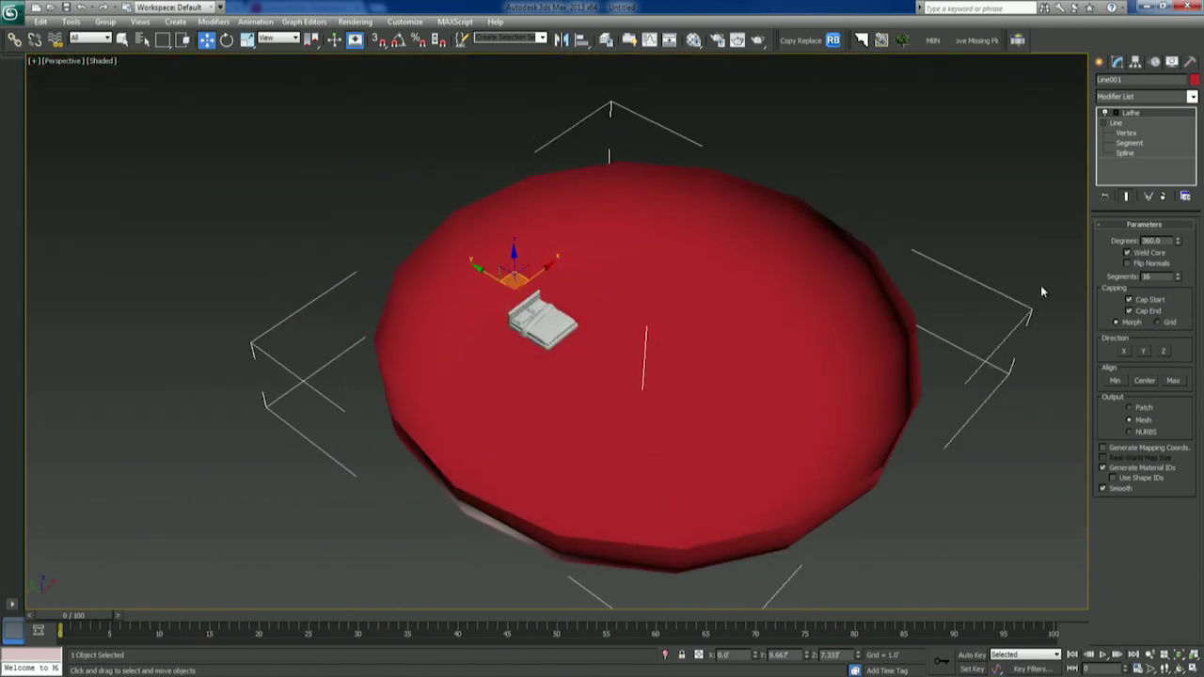
pyautogui.click(1160, 268)
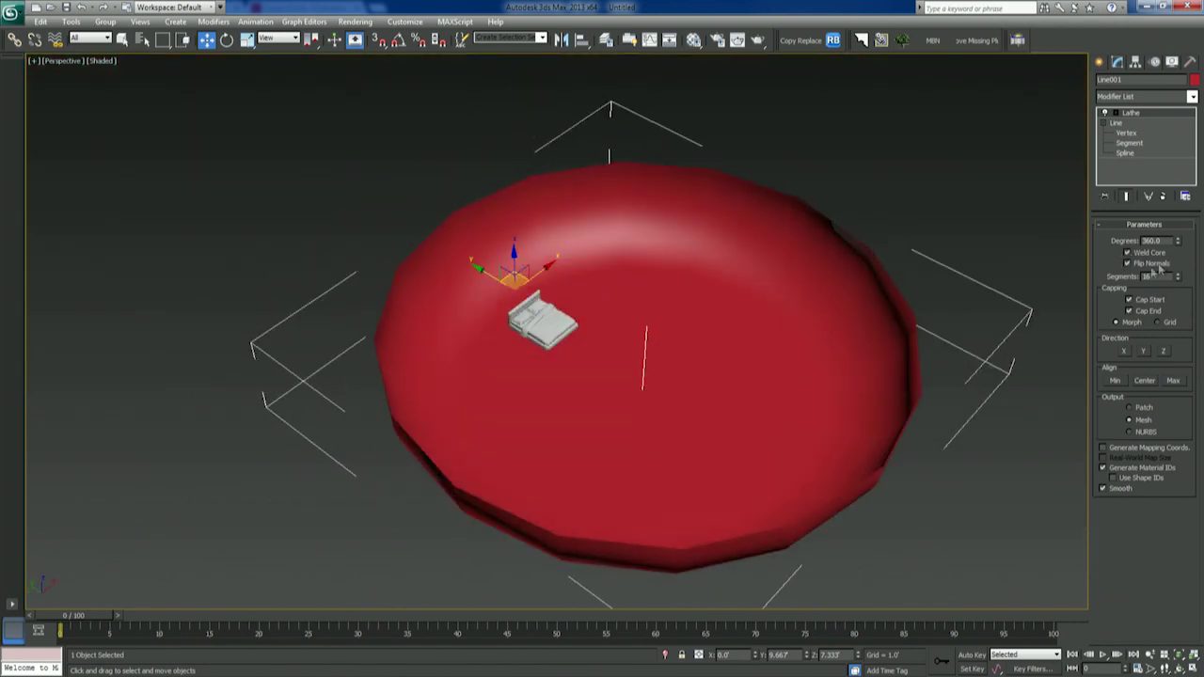
# Step: Enable Backface Cull in the object properties of the lathed backdrop and check it around the bed
pyautogui.moveTo(799, 392)
pyautogui.keyDown('alt'); pyautogui.mouseDown(button='middle')
pyautogui.moveTo(796, 346)
pyautogui.moveTo(798, 371)
pyautogui.mouseUp(button='middle'); pyautogui.keyUp('alt')
pyautogui.rightClick(707, 314)
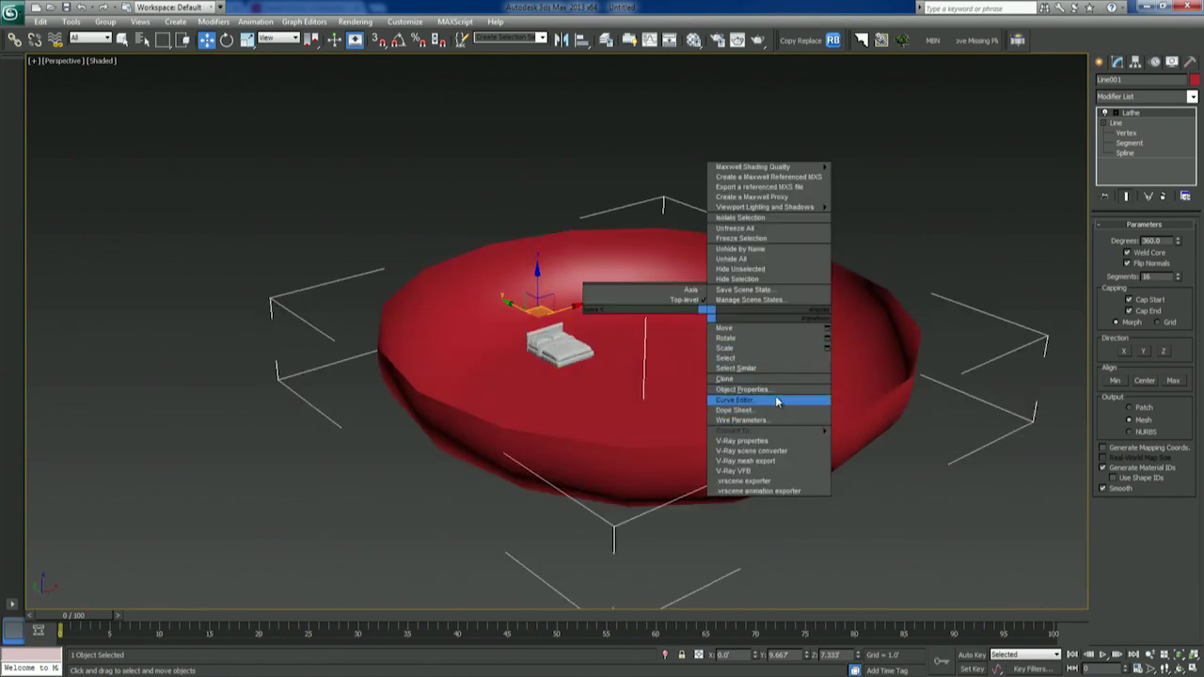
pyautogui.click(748, 389)
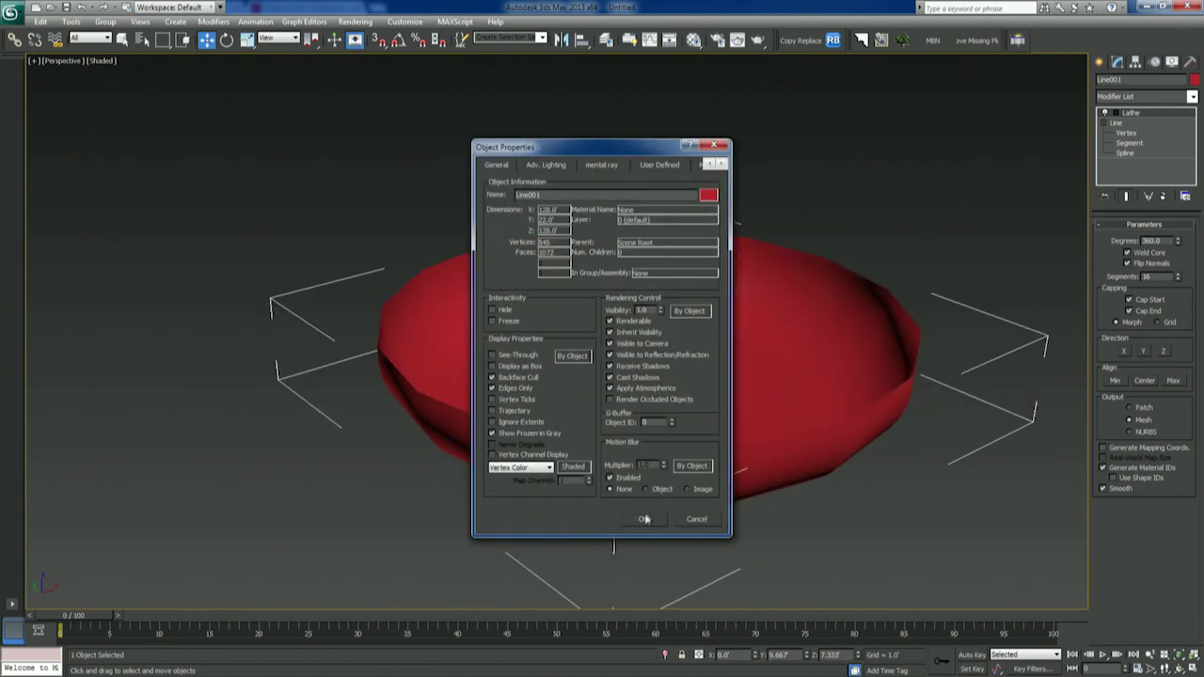
pyautogui.click(643, 519)
pyautogui.keyDown('alt'); pyautogui.moveTo(646, 518); pyautogui.dragTo(667, 473, button='middle'); pyautogui.keyUp('alt')
pyautogui.scroll(5, 640, 407)
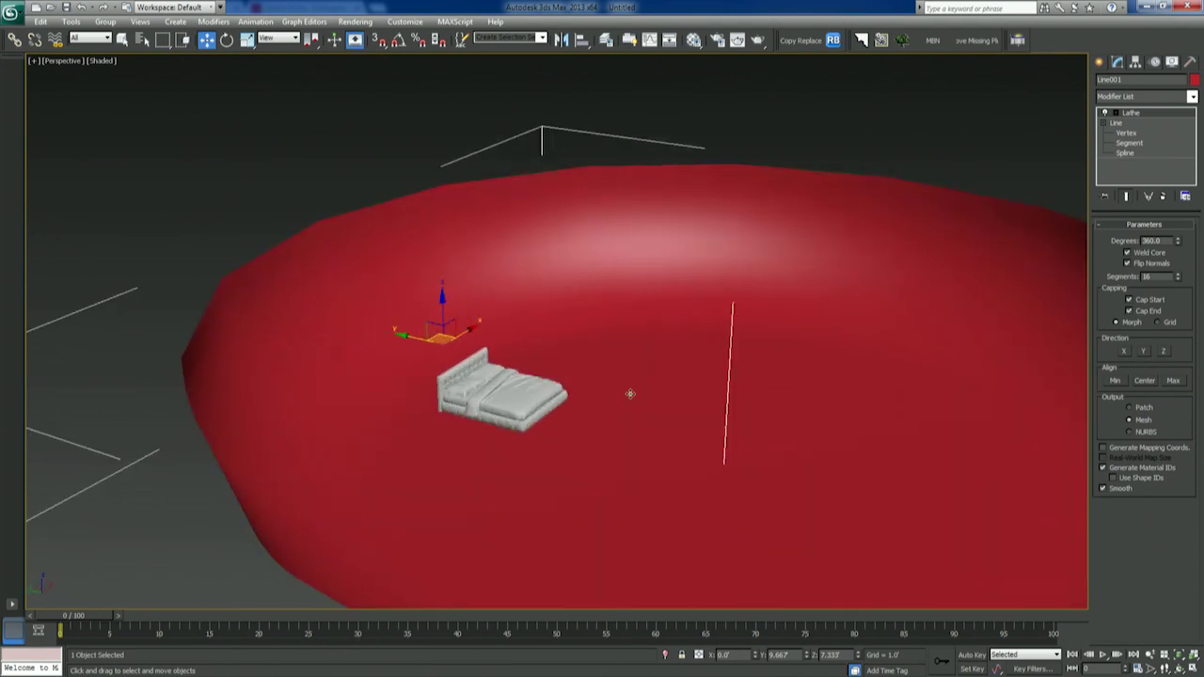
pyautogui.keyDown('alt'); pyautogui.moveTo(631, 393); pyautogui.dragTo(605, 378, button='middle'); pyautogui.keyUp('alt')
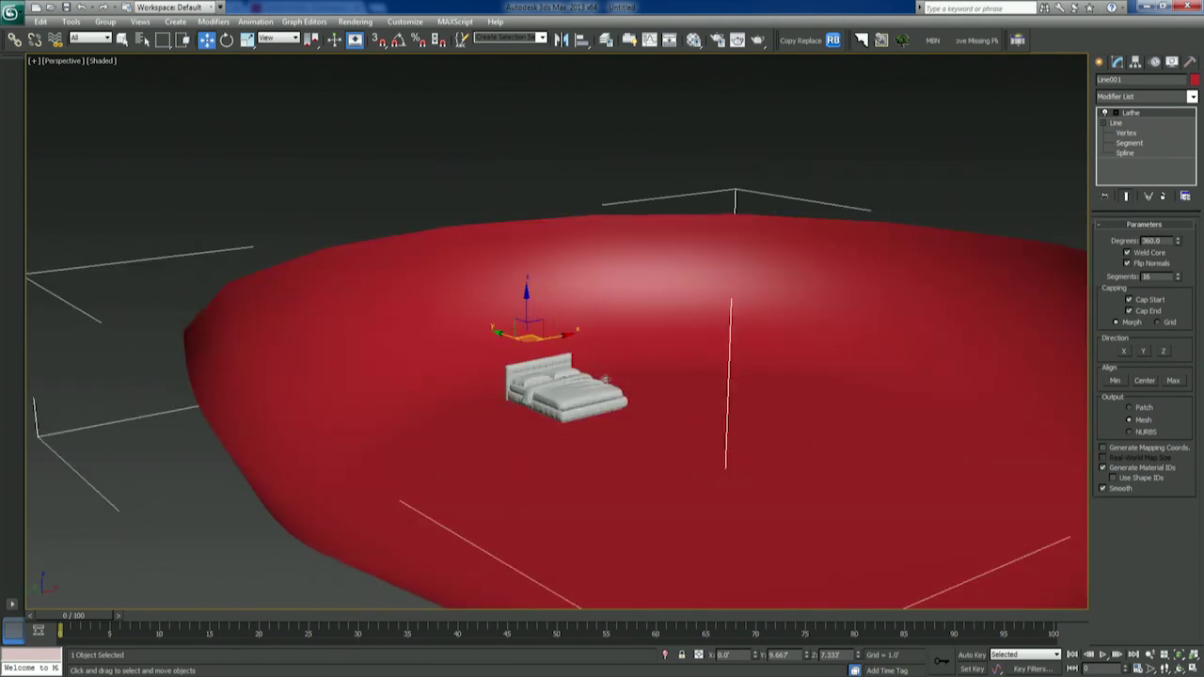
# Step: Disable Cap Start and Cap End on the lathed backdrop, keeping Flip Normals enabled
pyautogui.click(1148, 302)
pyautogui.click(1146, 313)
pyautogui.click(1128, 265)
pyautogui.click(1129, 264)
pyautogui.moveTo(730, 343); pyautogui.dragTo(732, 323, button='middle')
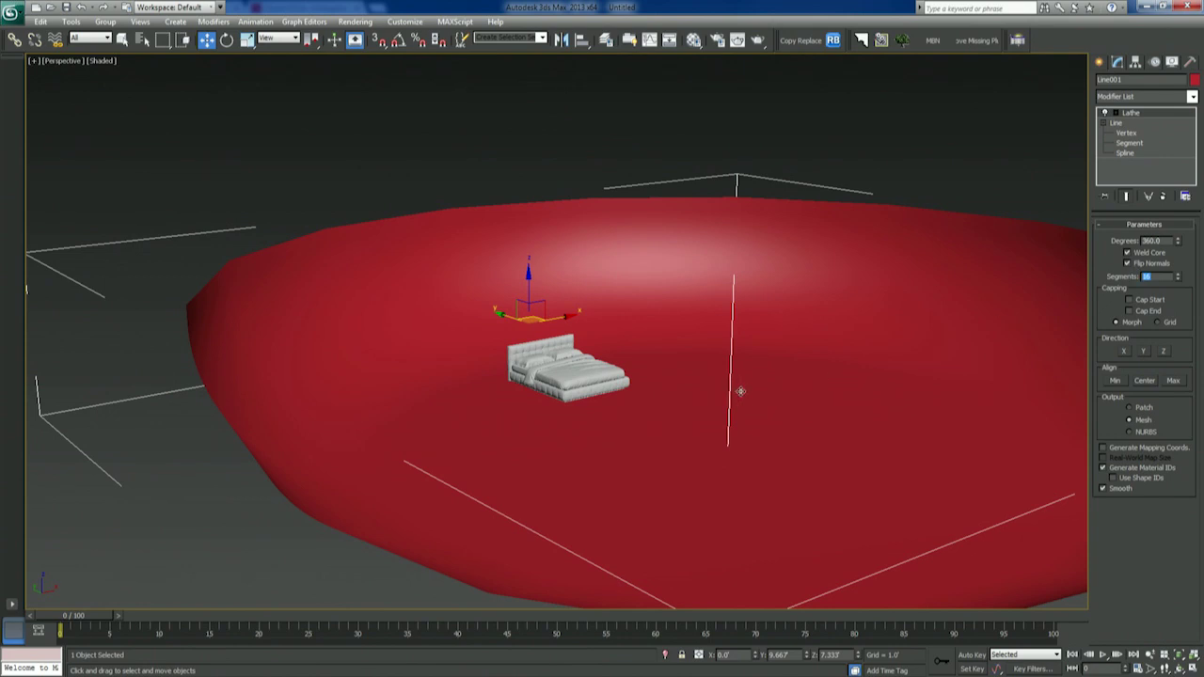
# Step: Set the Lathe modifier's sweep to 90 degrees and check the backdrop against the bed from the Top view
pyautogui.press('t')
pyautogui.press('z')
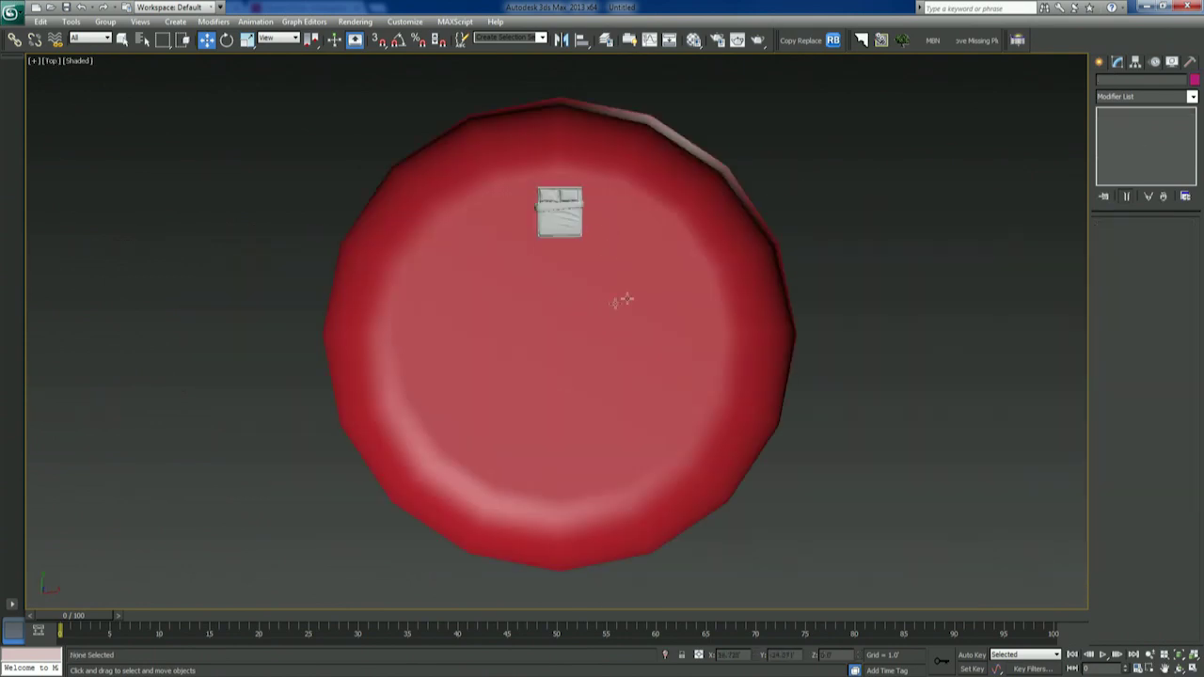
pyautogui.moveTo(1167, 241); pyautogui.dragTo(1100, 250)
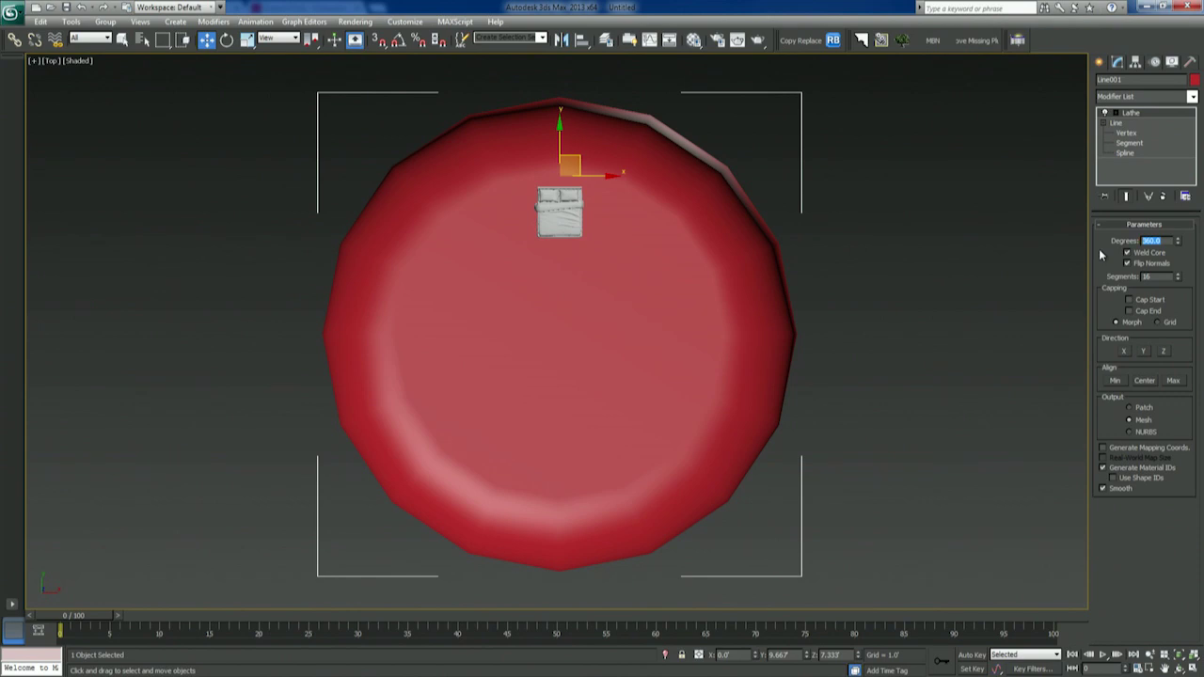
pyautogui.write('90')
pyautogui.press('Return')
pyautogui.moveTo(582, 189); pyautogui.dragTo(648, 209, button='middle')
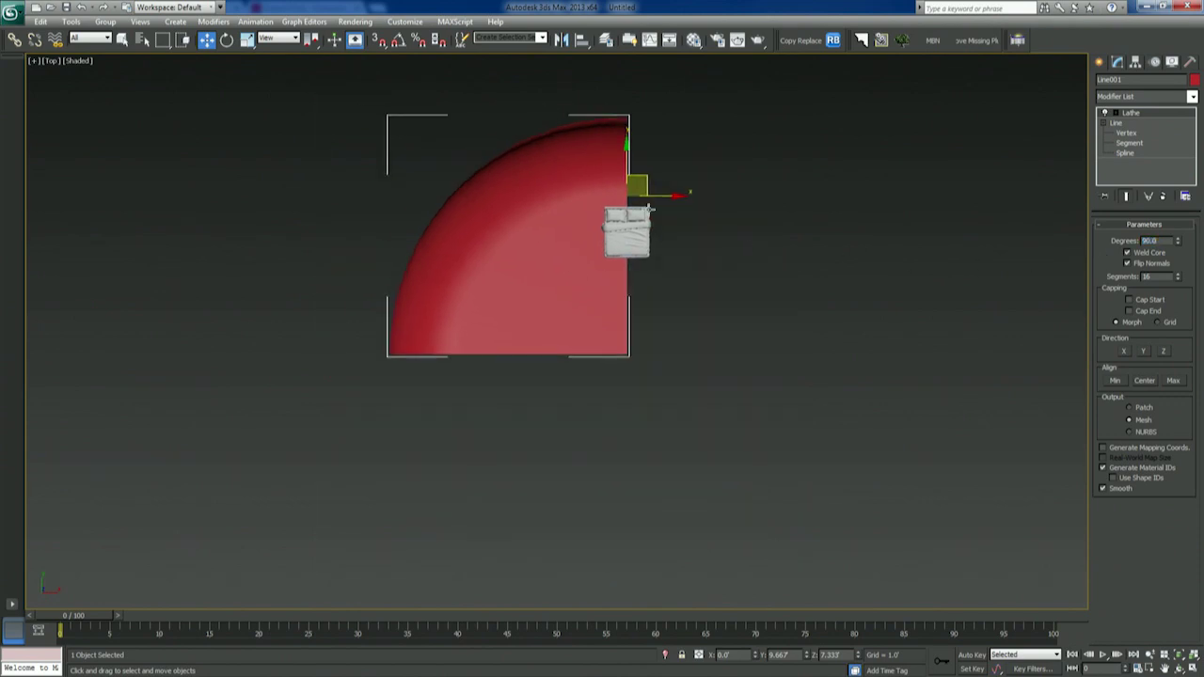
pyautogui.moveTo(669, 290); pyautogui.dragTo(725, 325, button='middle')
pyautogui.scroll(3, 725, 322)
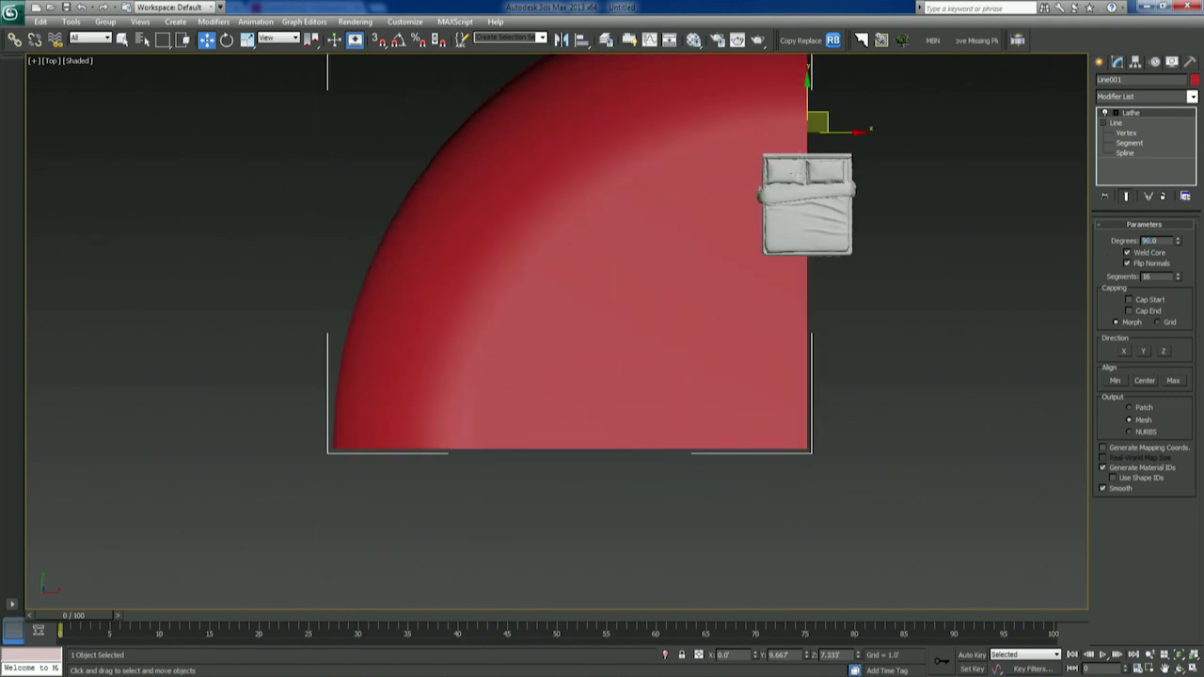
# Step: Rotate the lathed backdrop about 45 degrees in the Top view and move it so the bed sits centred inside the quarter arc
pyautogui.moveTo(840, 165); pyautogui.dragTo(707, 230, button='middle')
pyautogui.press('e')
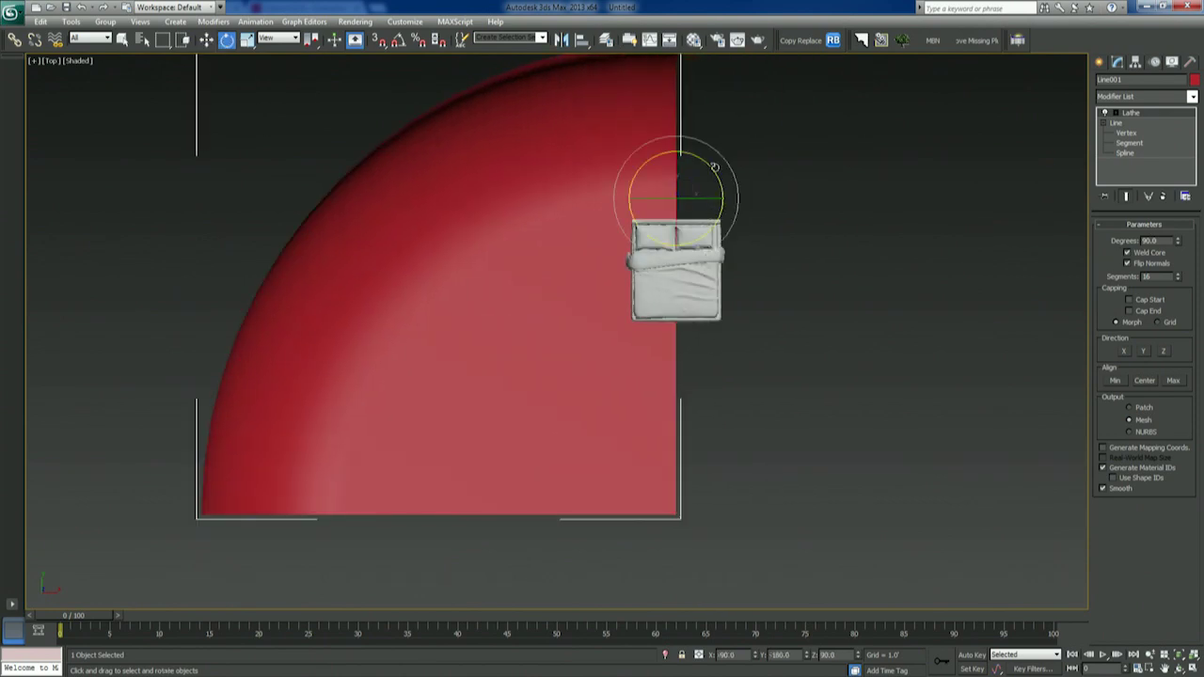
pyautogui.moveTo(714, 167); pyautogui.dragTo(742, 228)
pyautogui.press('w')
pyautogui.moveTo(687, 193); pyautogui.dragTo(935, 304)
pyautogui.moveTo(842, 297); pyautogui.dragTo(823, 304, button='middle')
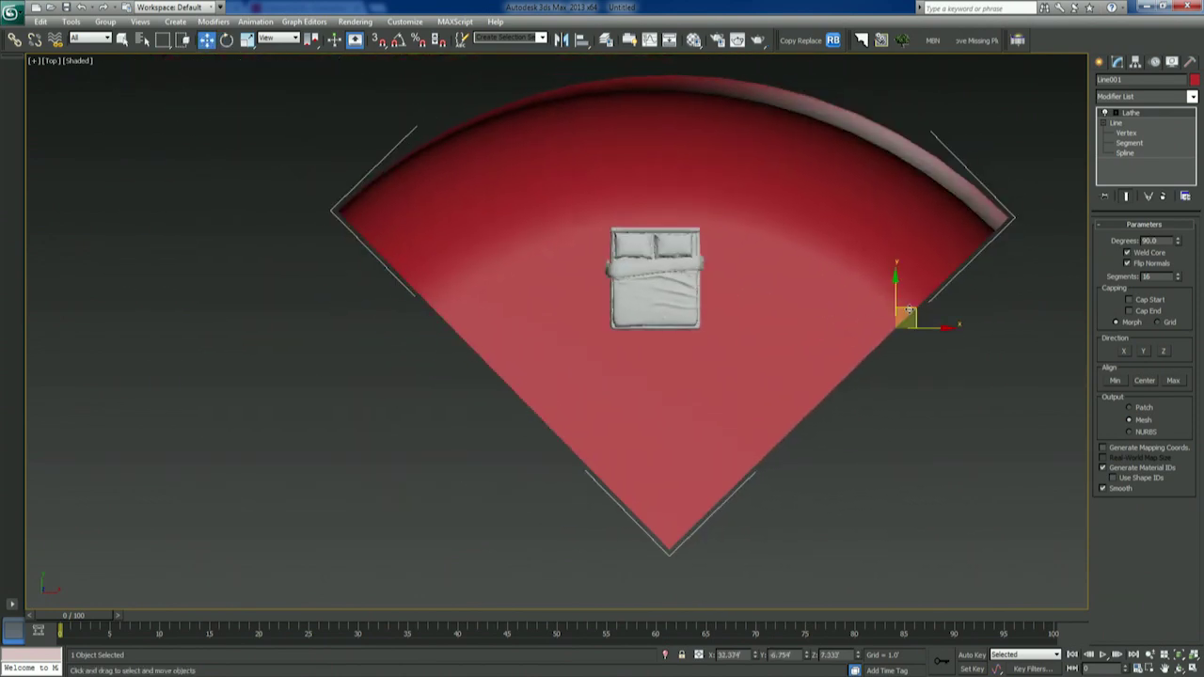
pyautogui.moveTo(919, 312)
pyautogui.mouseDown()
pyautogui.moveTo(890, 328)
pyautogui.moveTo(911, 333)
pyautogui.moveTo(911, 308)
pyautogui.mouseUp()
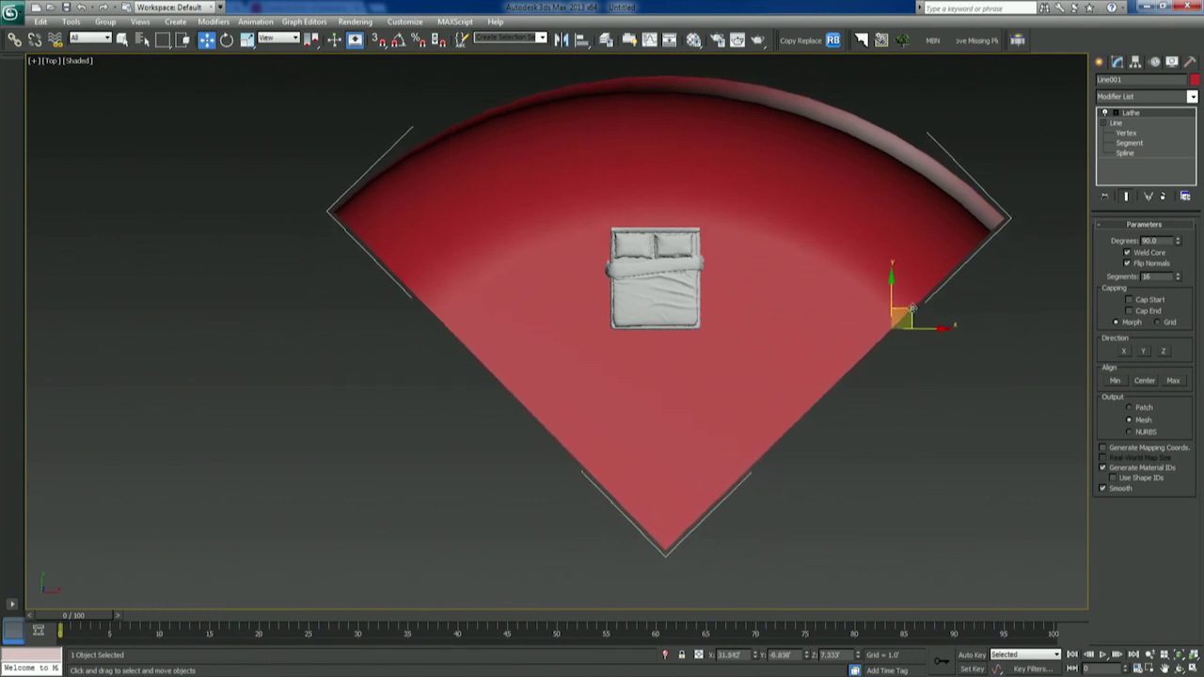
# Step: Check the backdrop around the bed in the Perspective view and shift it toward the headboard side in the Top view
pyautogui.press('p')
pyautogui.press('z')
pyautogui.keyDown('alt'); pyautogui.moveTo(586, 314); pyautogui.dragTo(625, 257, button='middle'); pyautogui.keyUp('alt')
pyautogui.scroll(3, 569, 398)
pyautogui.moveTo(568, 399); pyautogui.dragTo(569, 355, button='middle')
pyautogui.scroll(4, 615, 285)
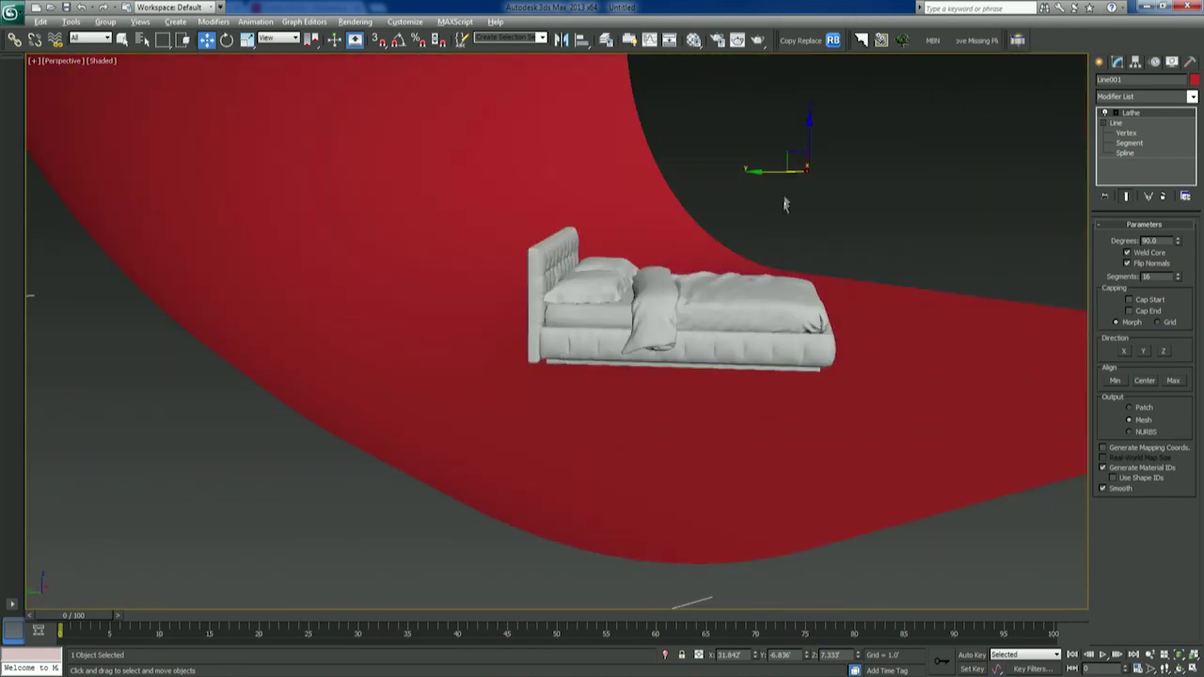
pyautogui.keyDown('alt'); pyautogui.moveTo(786, 204); pyautogui.dragTo(750, 234, button='middle'); pyautogui.keyUp('alt')
pyautogui.press('t')
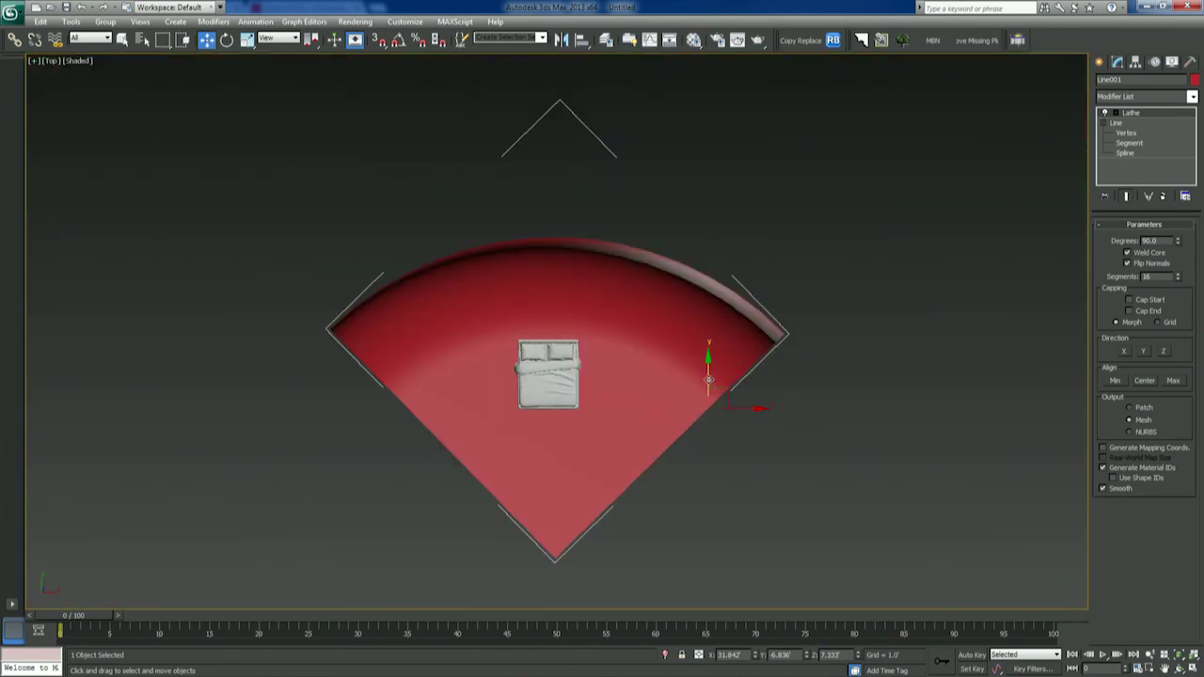
pyautogui.moveTo(715, 388); pyautogui.dragTo(720, 365)
pyautogui.scroll(10, 539, 252)
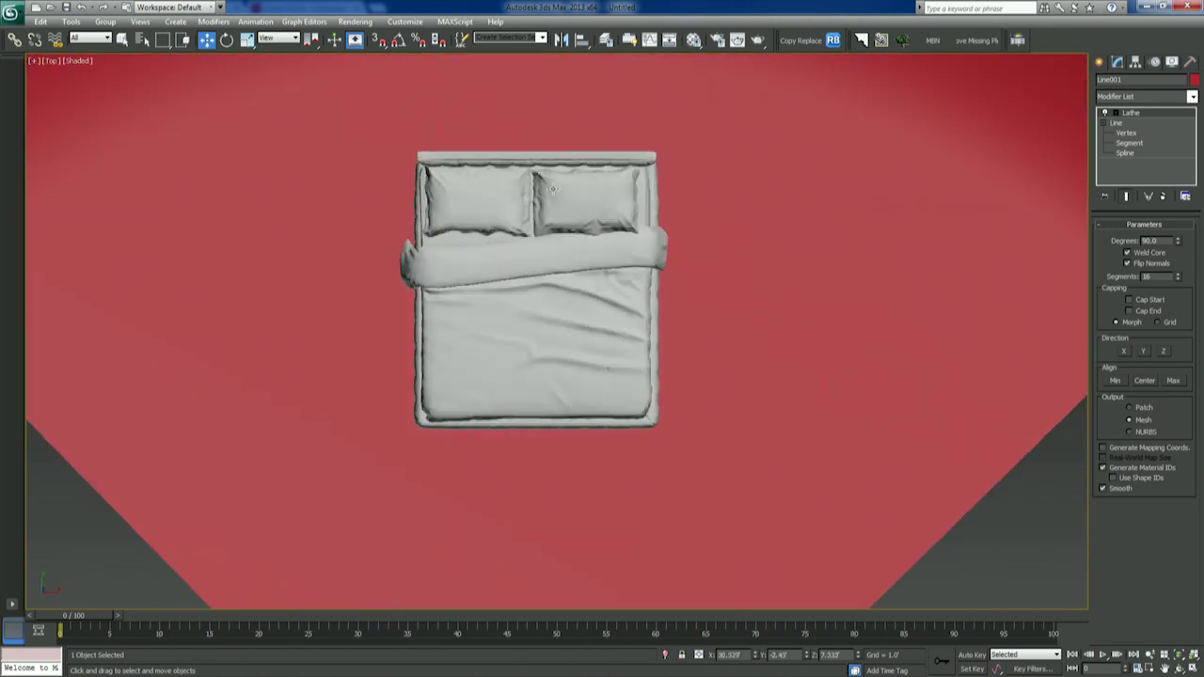
pyautogui.moveTo(555, 186); pyautogui.dragTo(550, 214, button='middle')
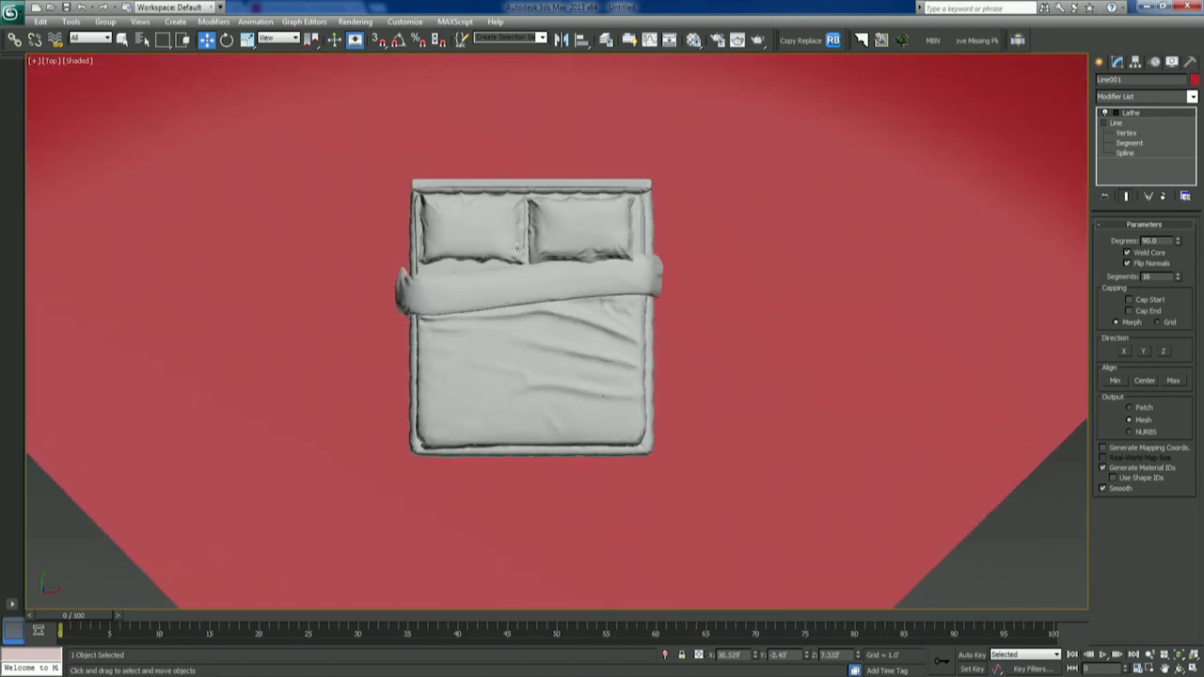
# Step: Assign MaxwellRenderer as the production renderer in the render setup
pyautogui.press('F10')
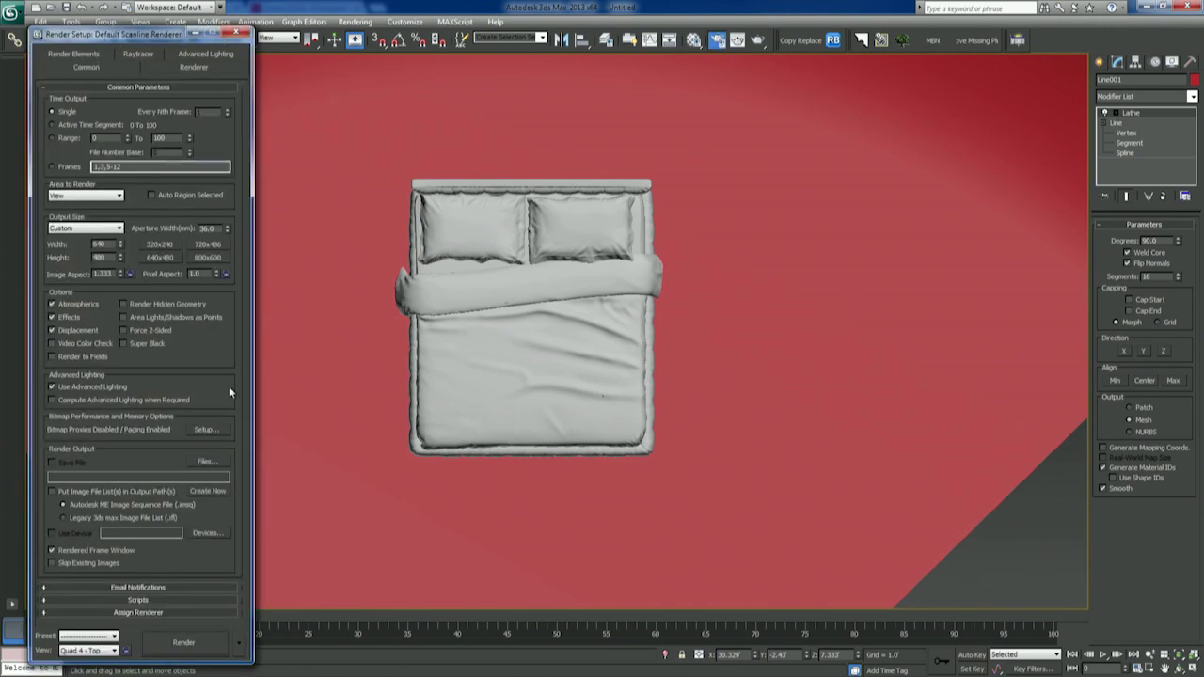
pyautogui.scroll(-2, 160, 607)
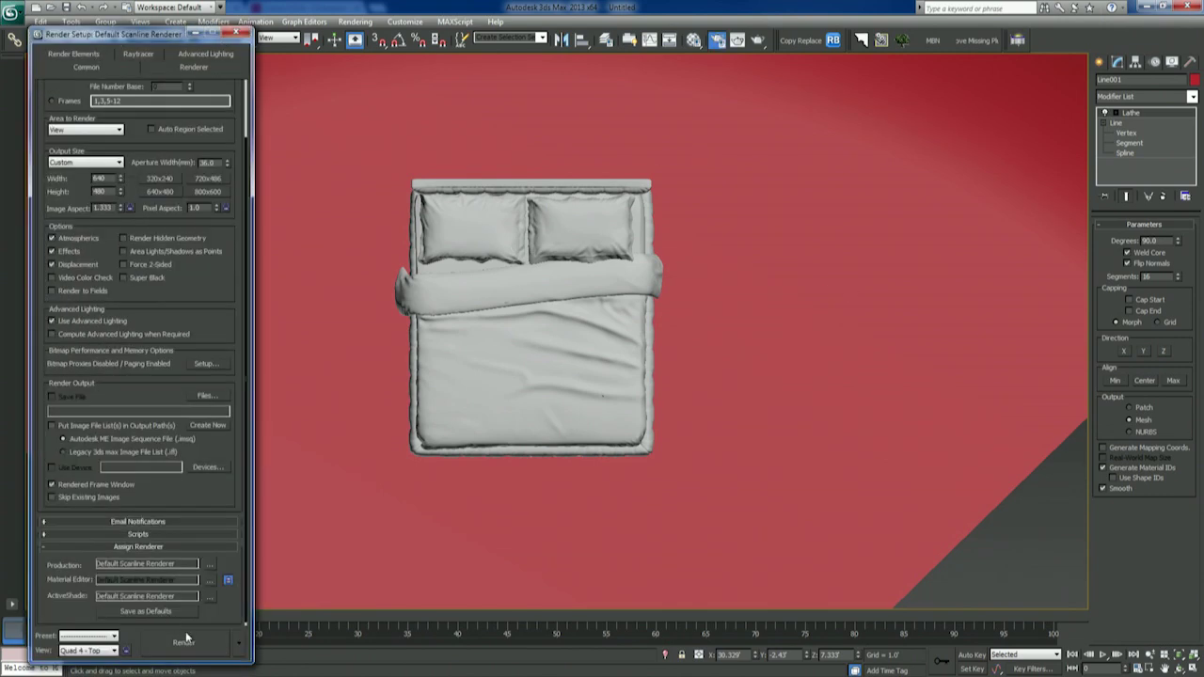
pyautogui.click(204, 564)
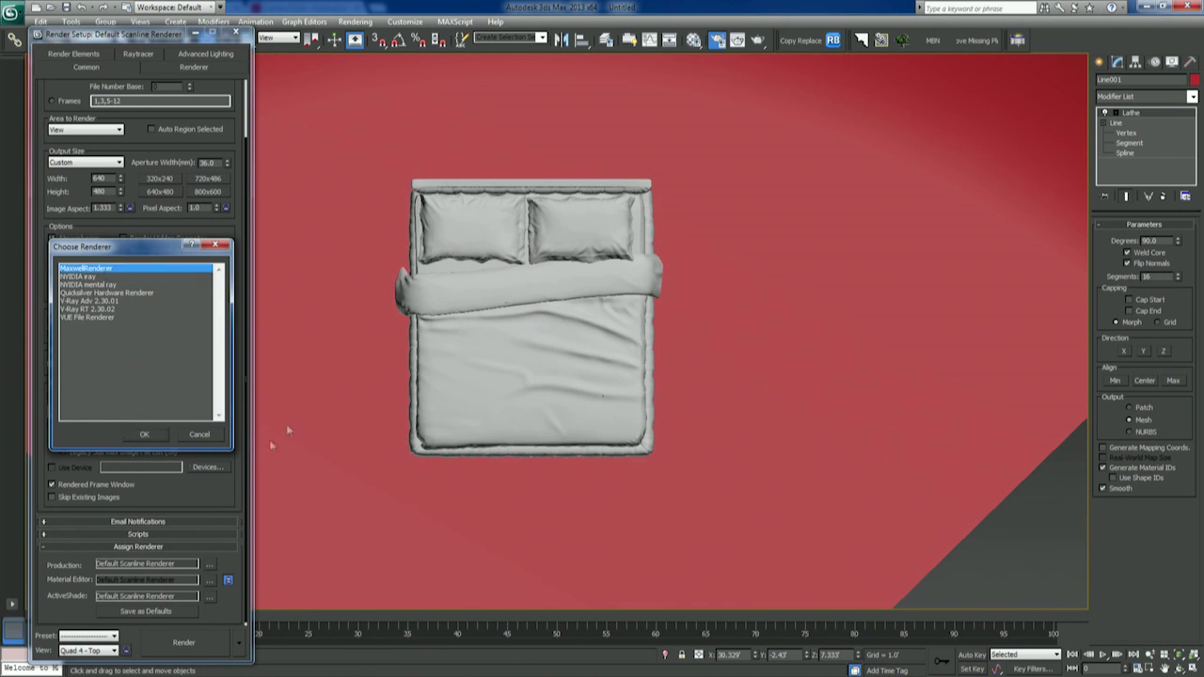
pyautogui.click(144, 434)
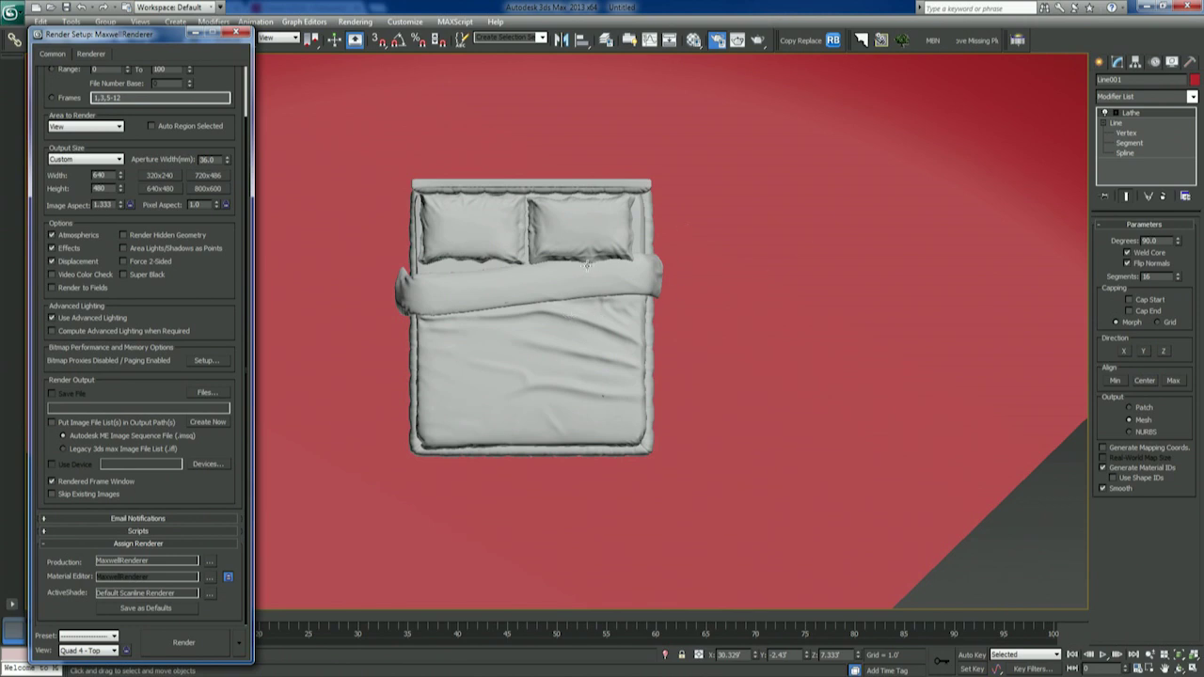
# Step: Assign MaxwellRenderer as the ActiveShade renderer
pyautogui.click(210, 593)
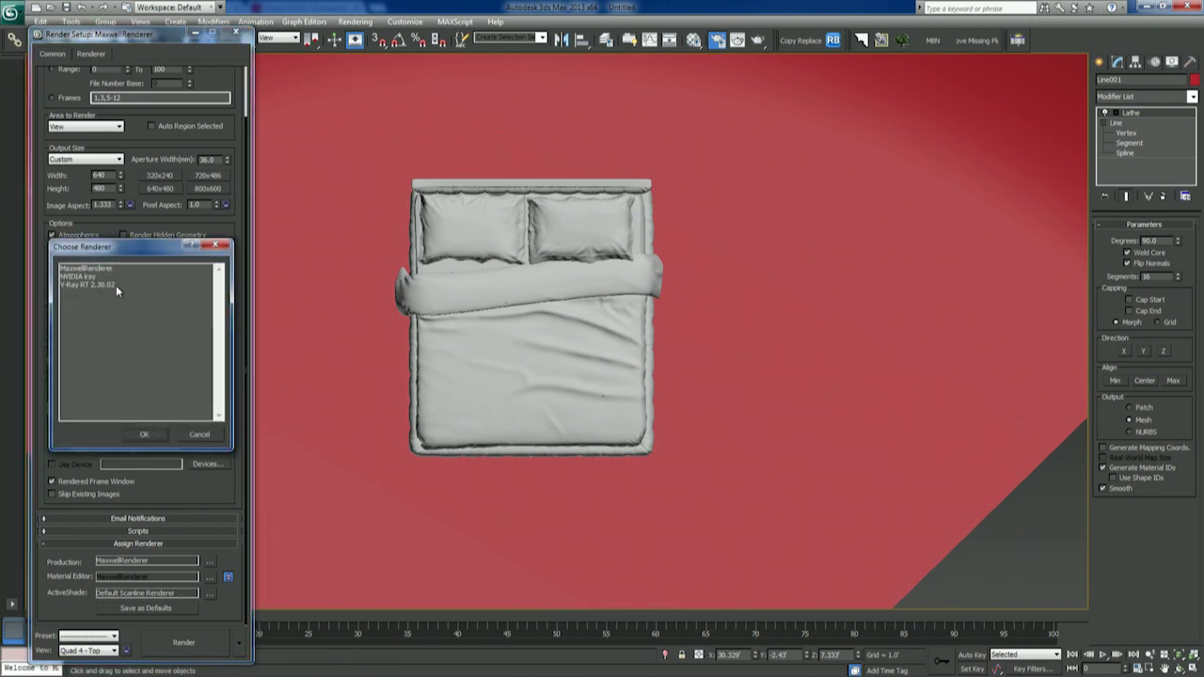
pyautogui.click(198, 434)
pyautogui.click(211, 593)
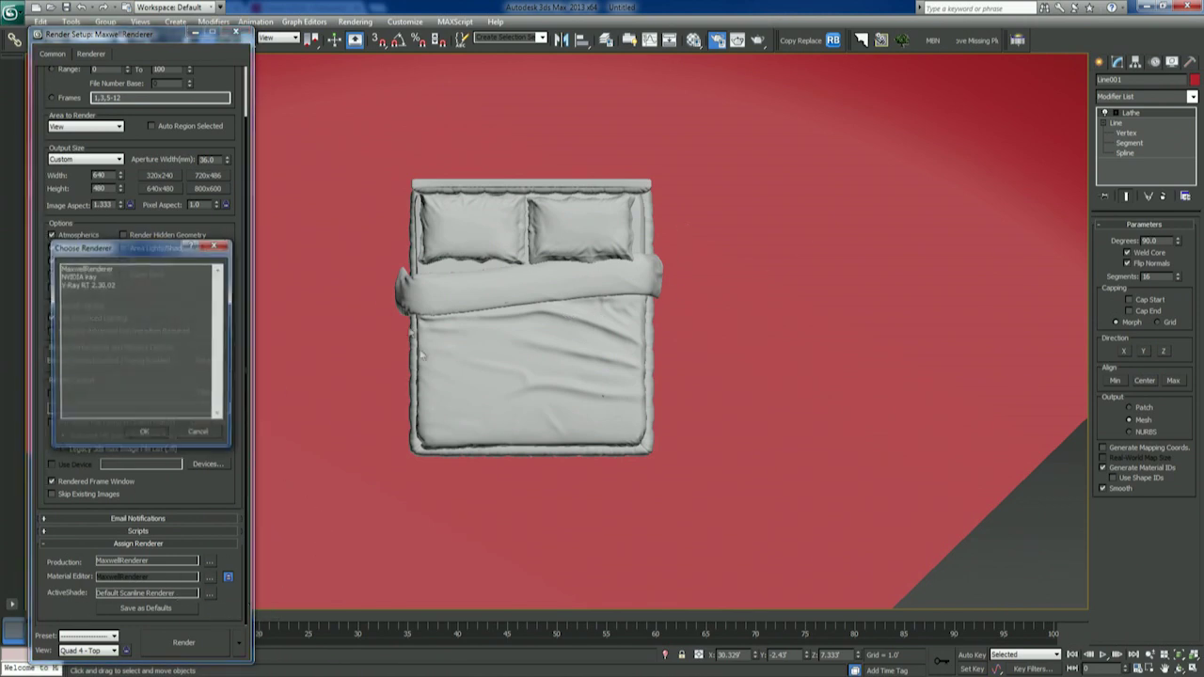
pyautogui.click(83, 276)
pyautogui.click(86, 268)
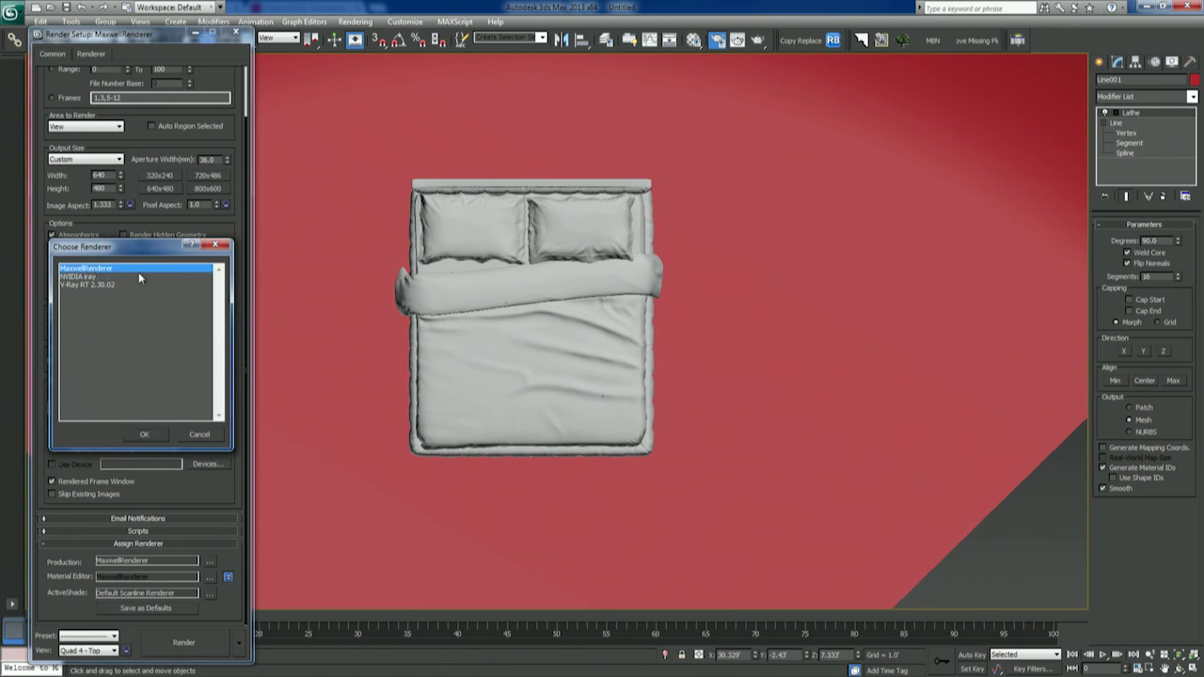
pyautogui.click(142, 435)
# Step: Set the render output size to the 35mm (24mm x 36mm) preset with a width of 800 and close the render setup
pyautogui.scroll(2, 132, 87)
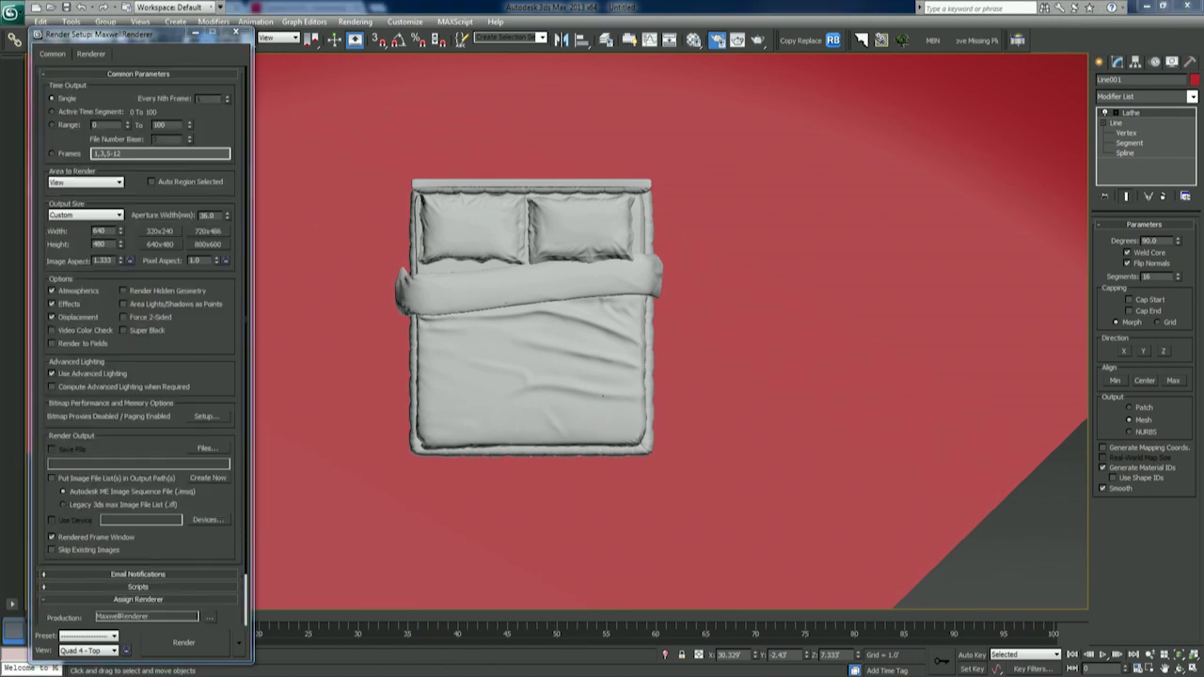
pyautogui.click(120, 215)
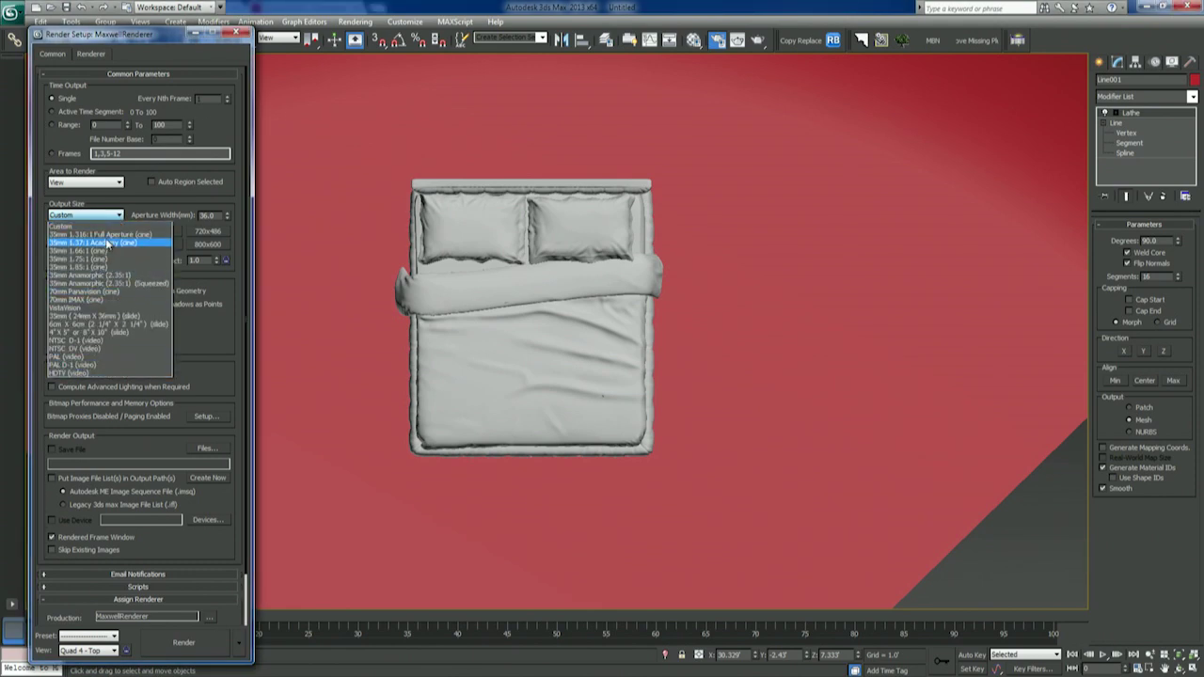
pyautogui.click(107, 316)
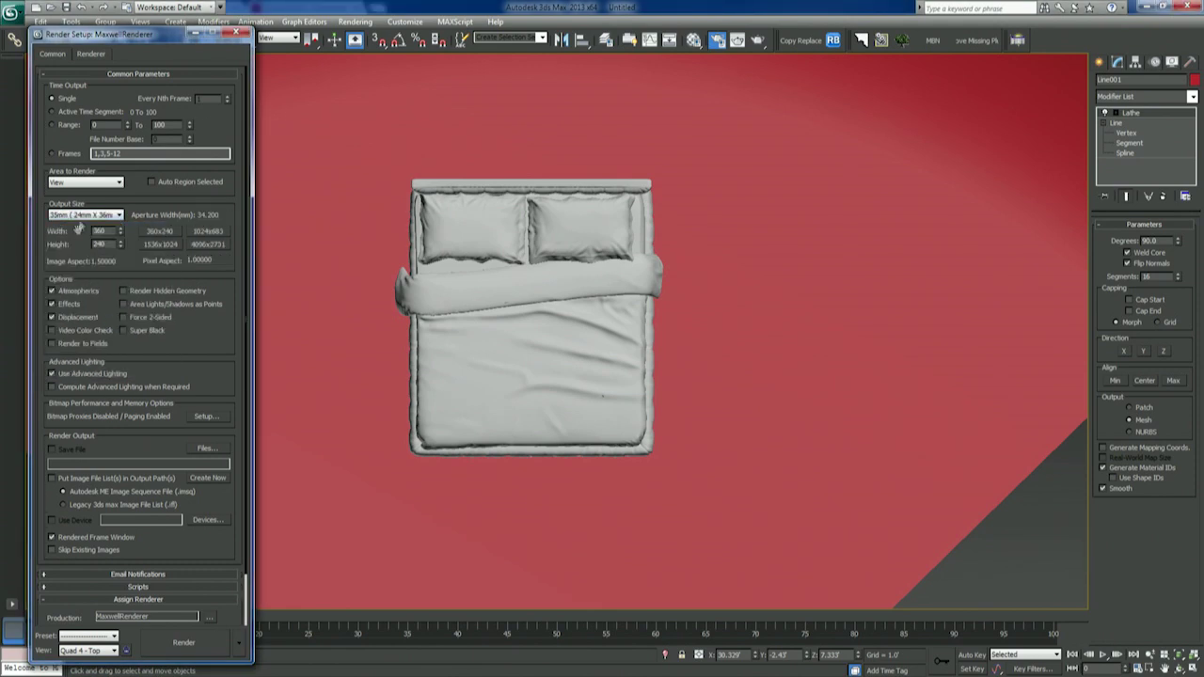
pyautogui.moveTo(113, 231); pyautogui.dragTo(50, 231)
pyautogui.write('800')
pyautogui.click(237, 223)
pyautogui.click(90, 55)
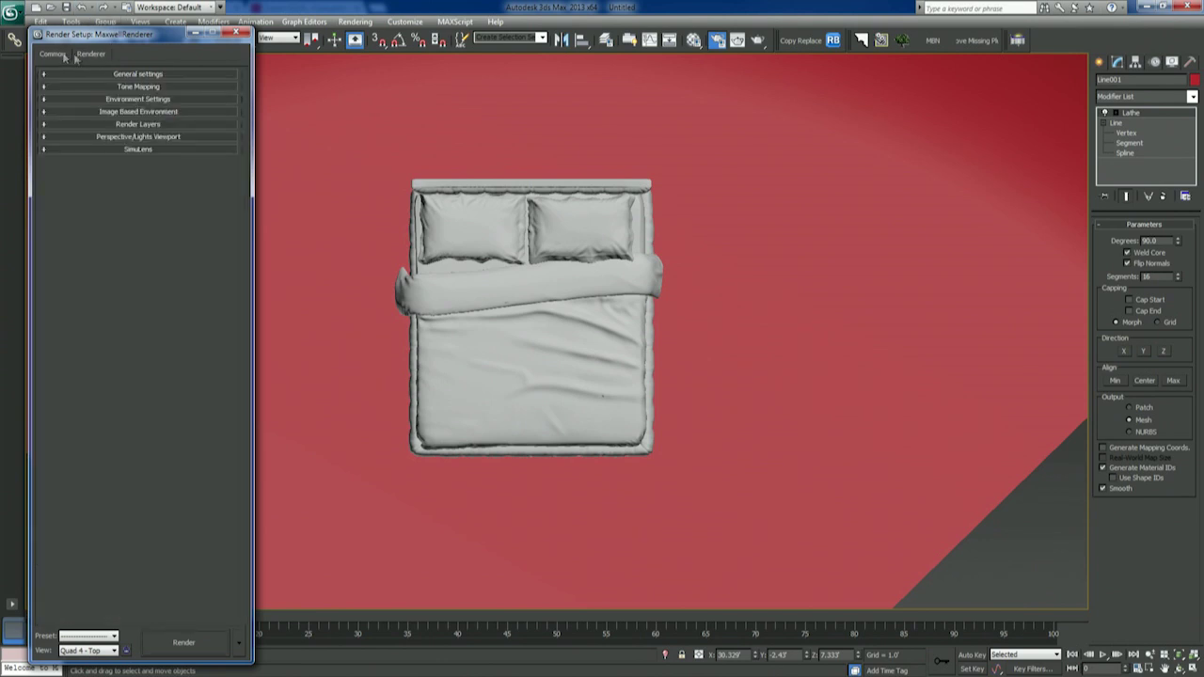
pyautogui.click(233, 33)
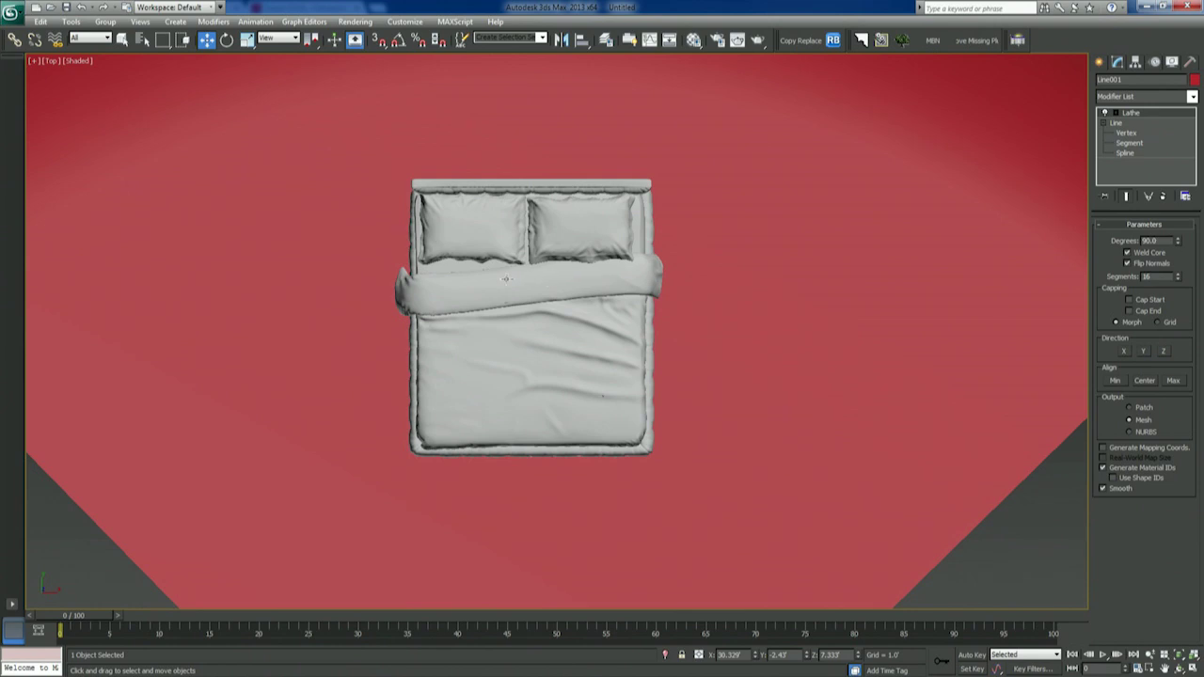
# Step: Open the Material Editor and select the first sample slot, 01 - Default
pyautogui.moveTo(468, 290); pyautogui.dragTo(533, 308, button='middle')
pyautogui.scroll(2, 560, 335)
pyautogui.moveTo(653, 296); pyautogui.dragTo(567, 300, button='middle')
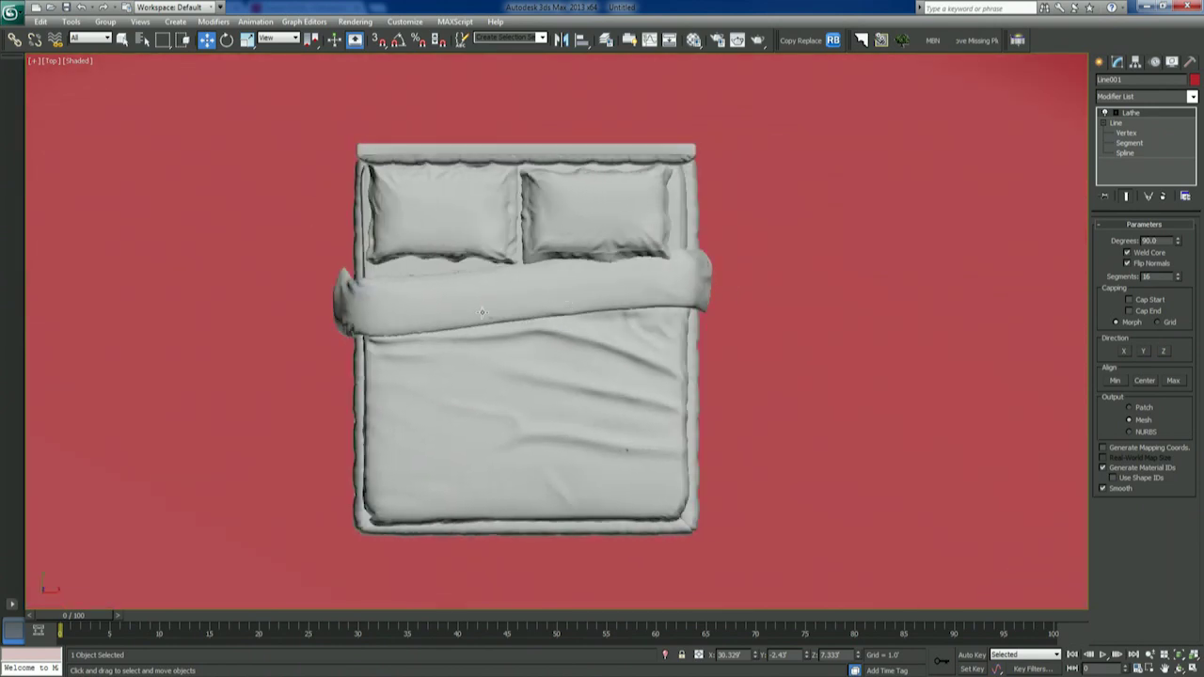
pyautogui.press('m')
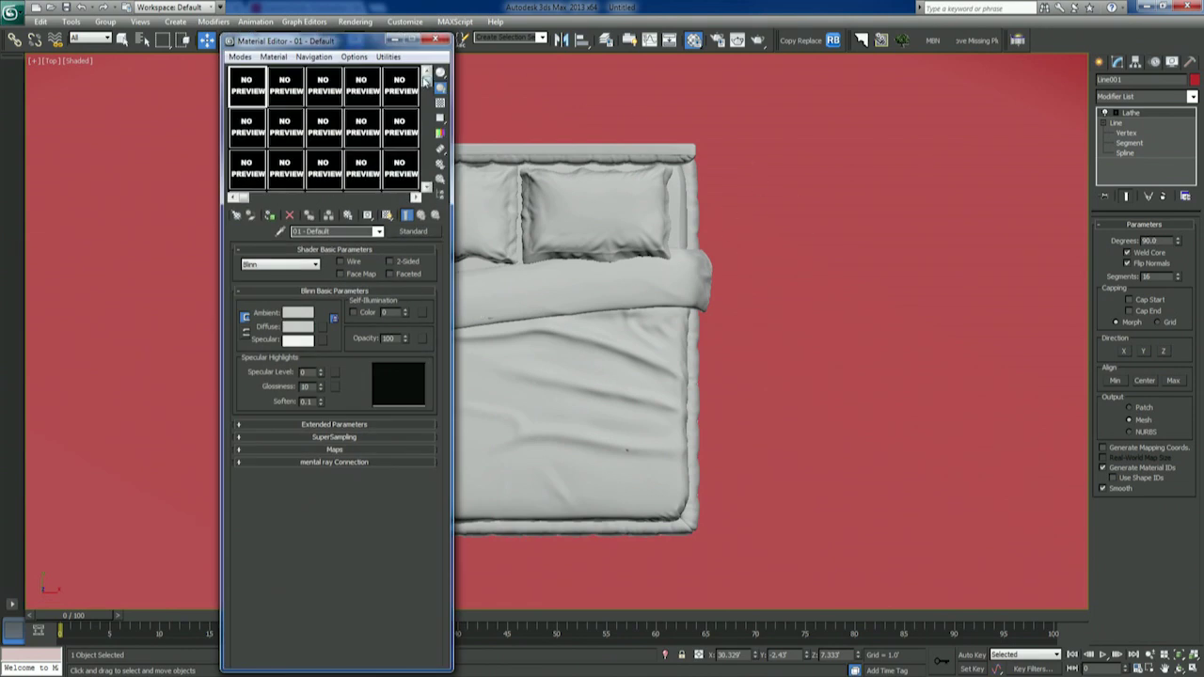
pyautogui.click(278, 105)
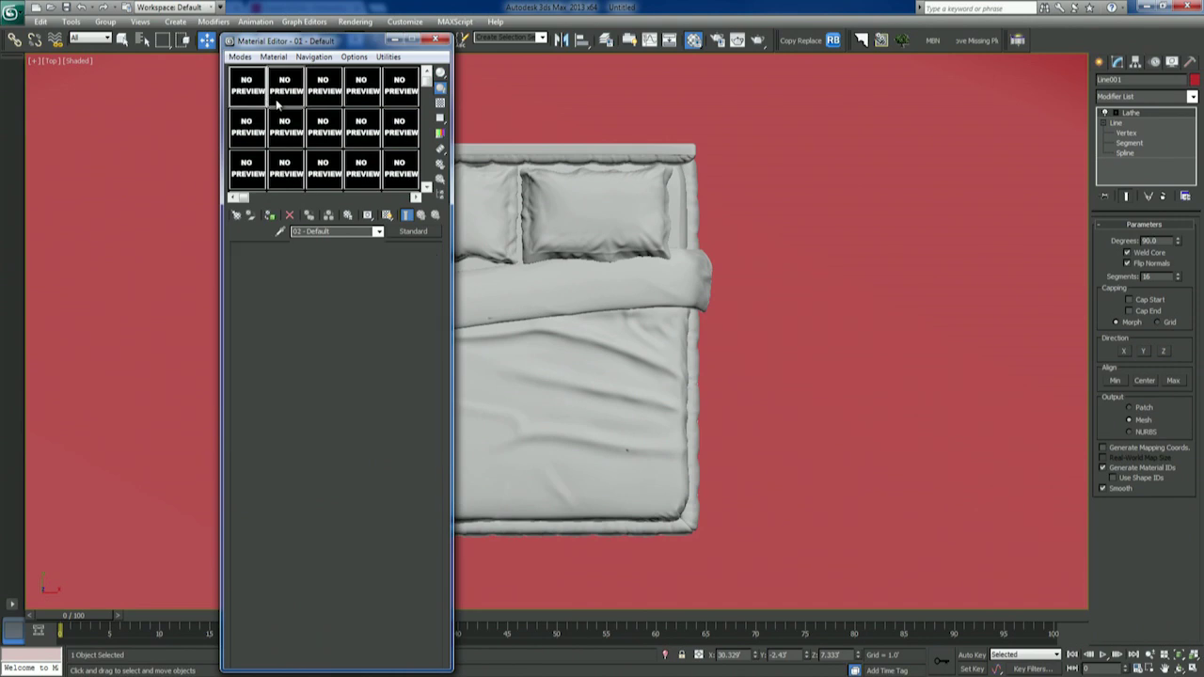
pyautogui.click(394, 92)
pyautogui.click(361, 90)
pyautogui.click(324, 89)
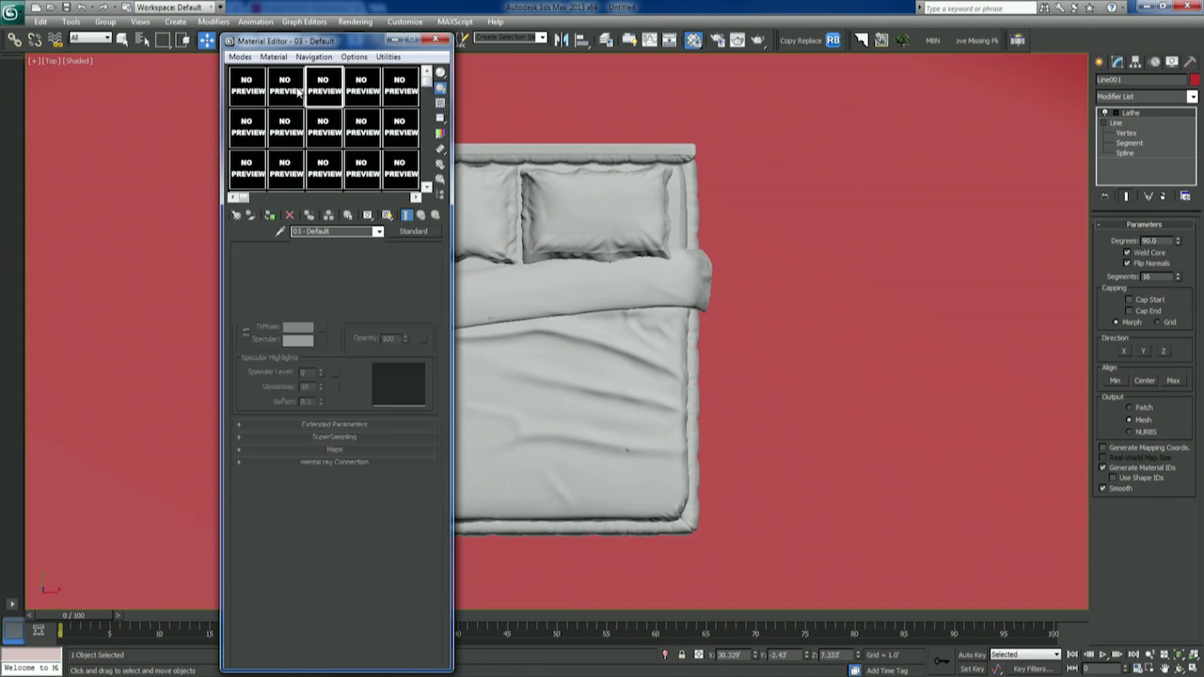
pyautogui.click(285, 89)
pyautogui.click(247, 90)
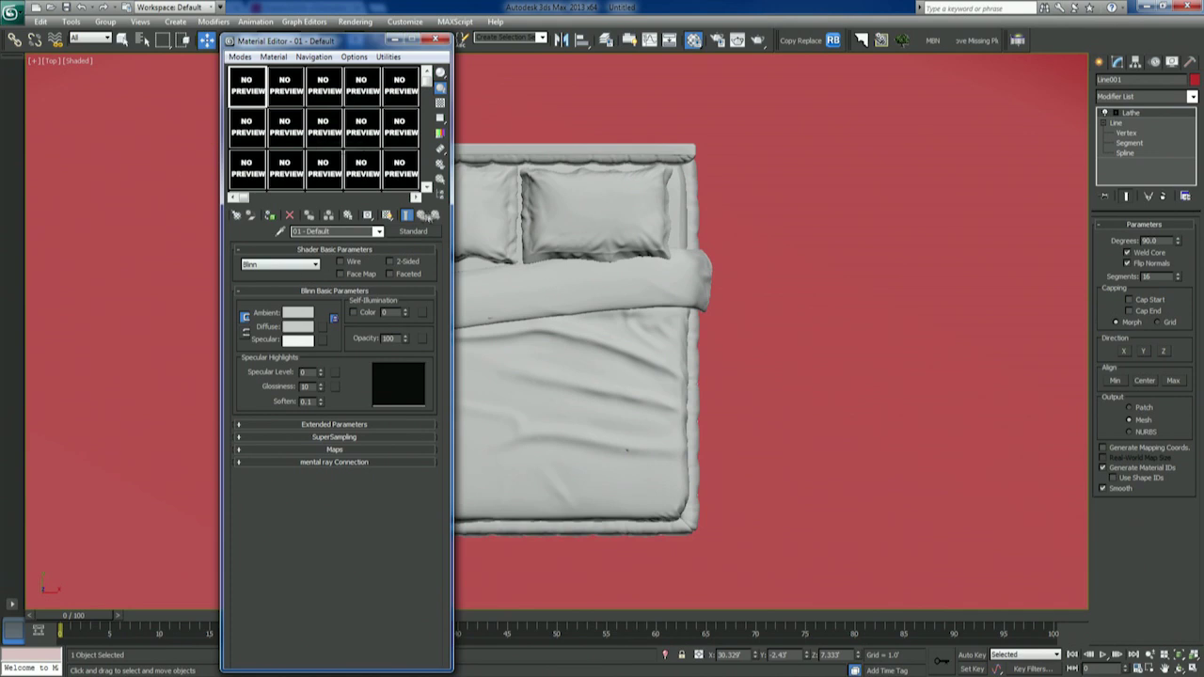
# Step: Replace the Standard material in the 01 - Default slot with a Maxwell Material
pyautogui.click(412, 230)
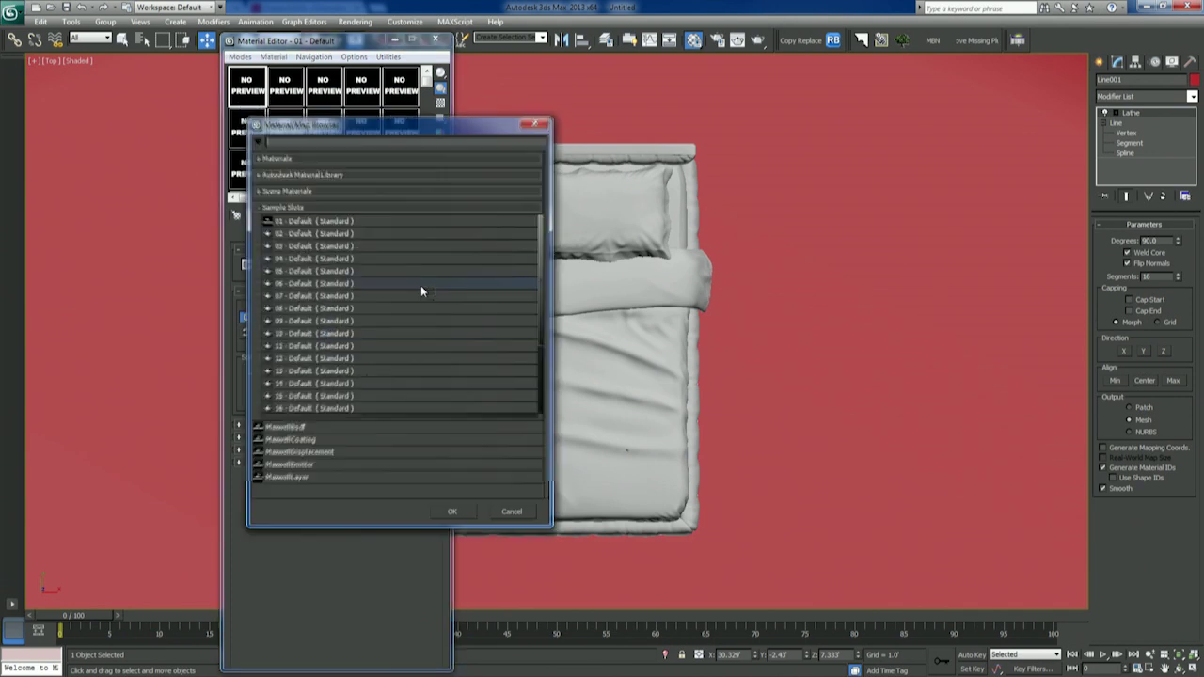
pyautogui.click(267, 208)
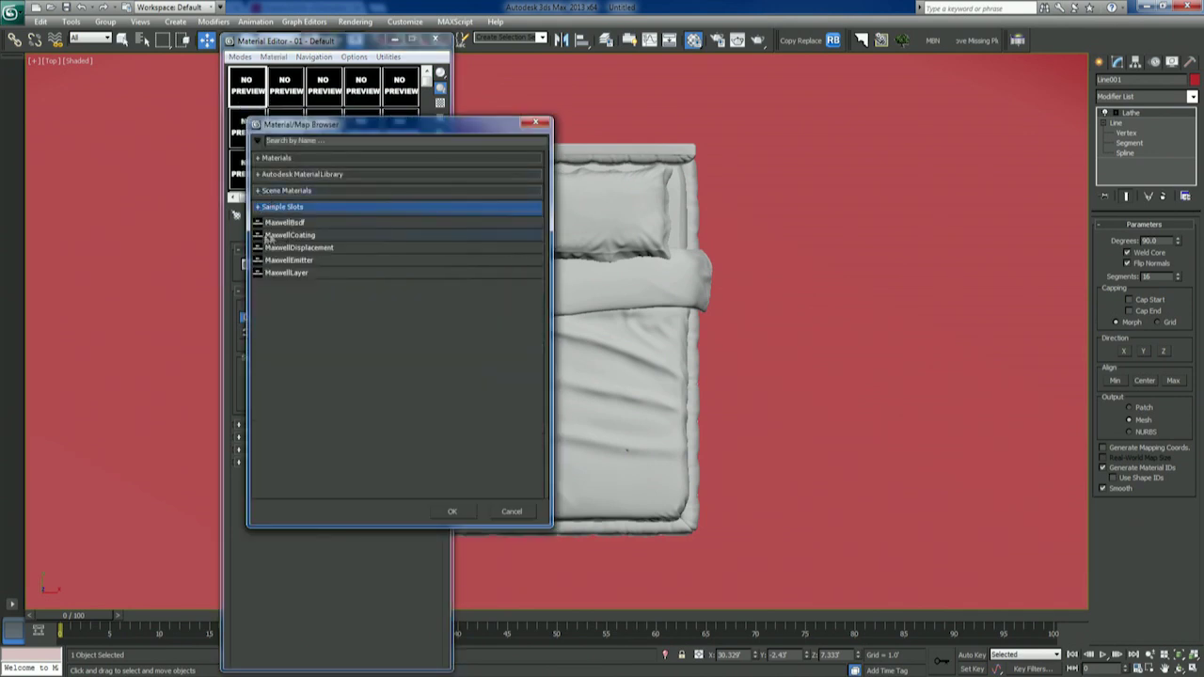
pyautogui.click(267, 159)
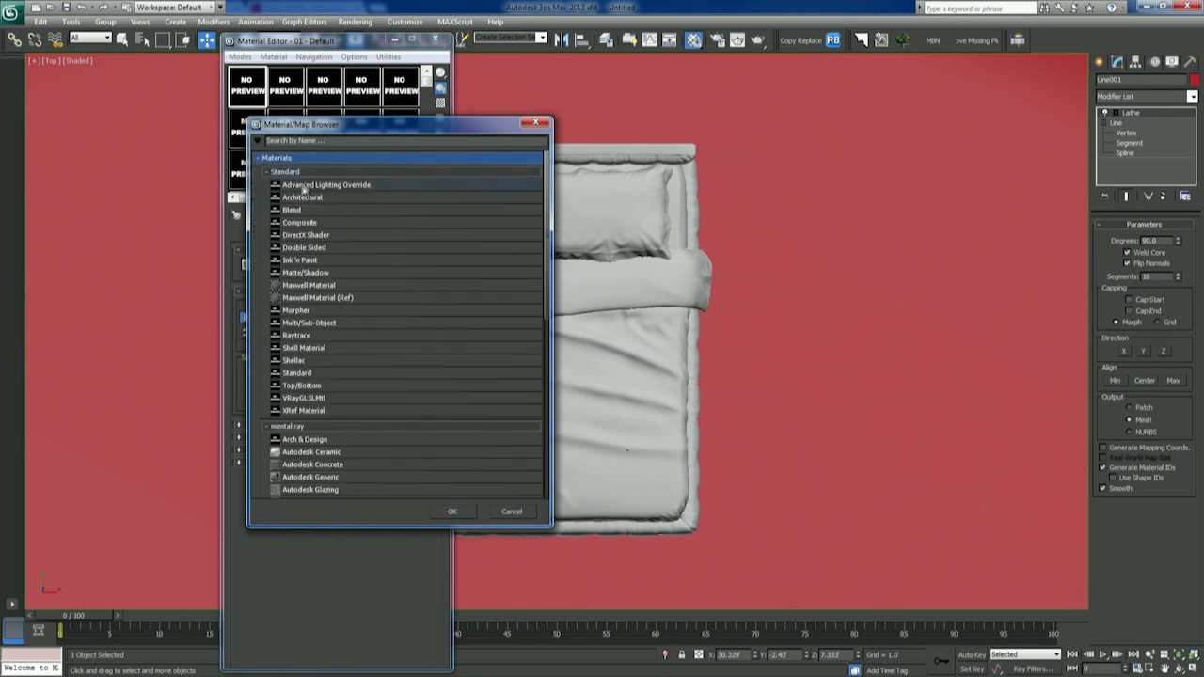
pyautogui.doubleClick(308, 286)
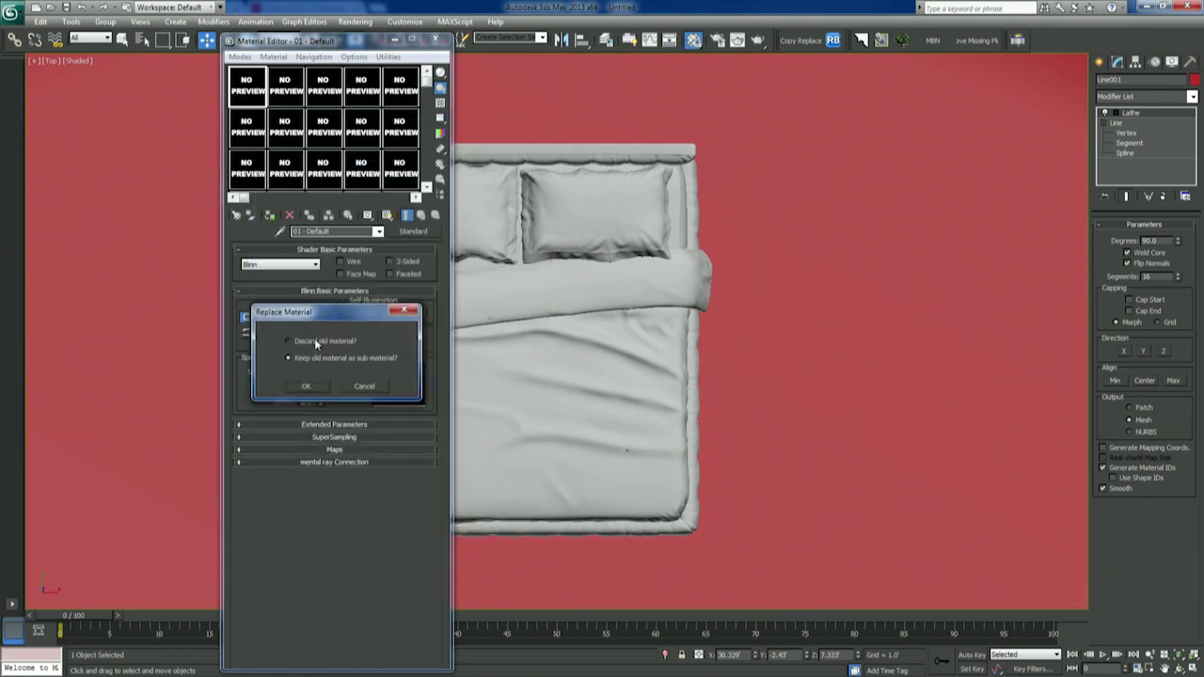
pyautogui.click(306, 387)
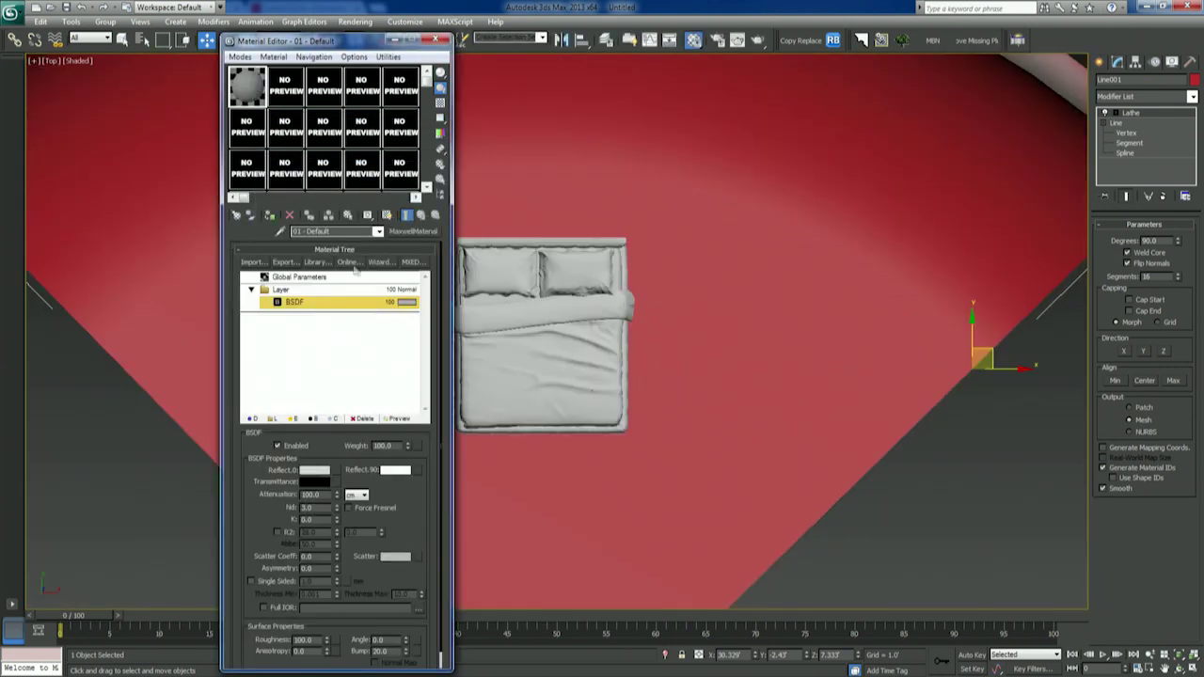
# Step: Open the 01 - Default material in the Maxwell Material Editor and refresh its preview
pyautogui.click(419, 262)
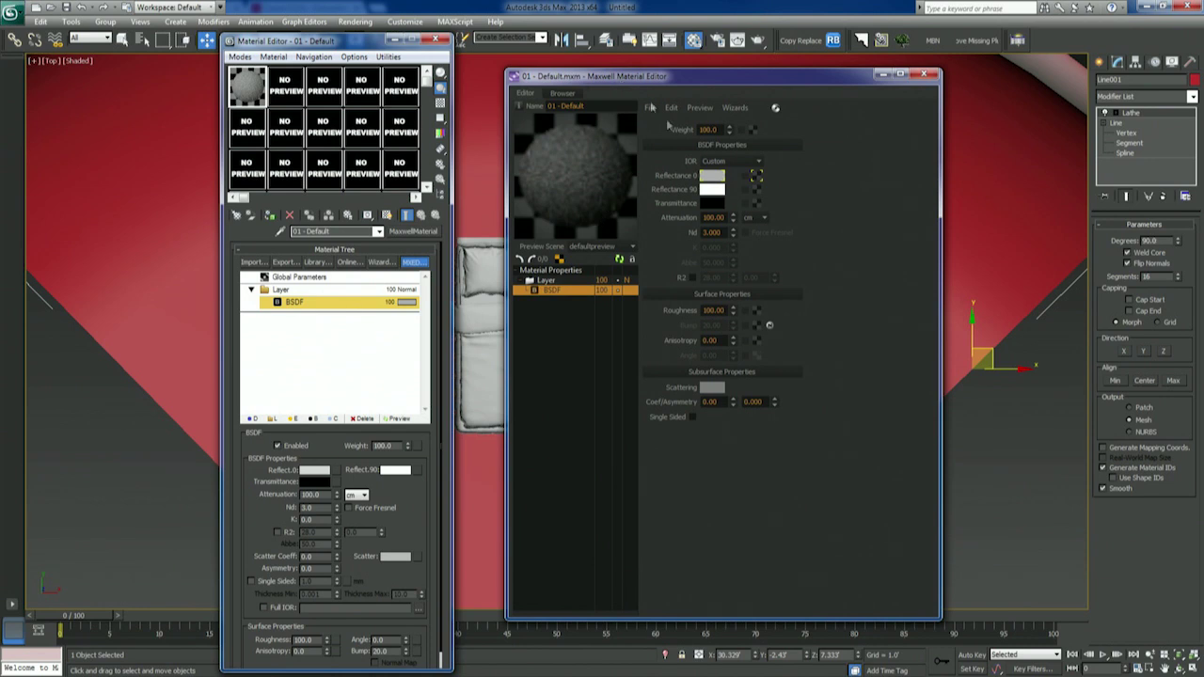
pyautogui.click(619, 259)
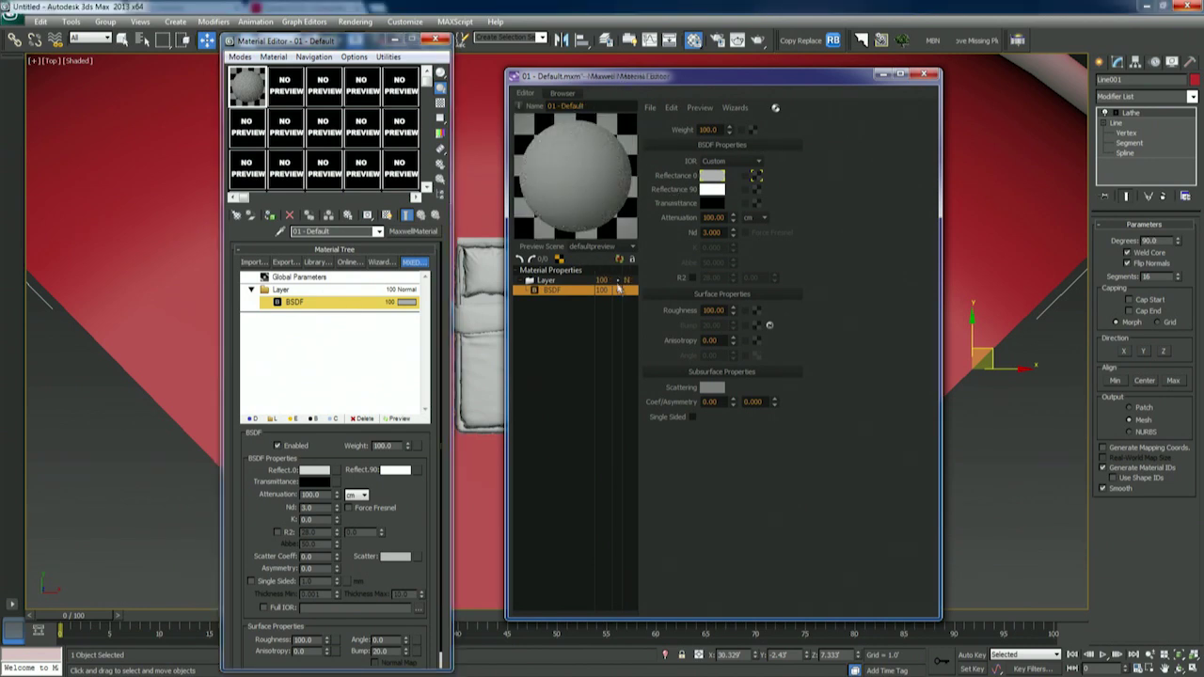
pyautogui.click(618, 289)
# Step: Try the drapery preview scene for the material and switch back to the defaultpreview scene
pyautogui.click(699, 108)
pyautogui.moveTo(717, 124)
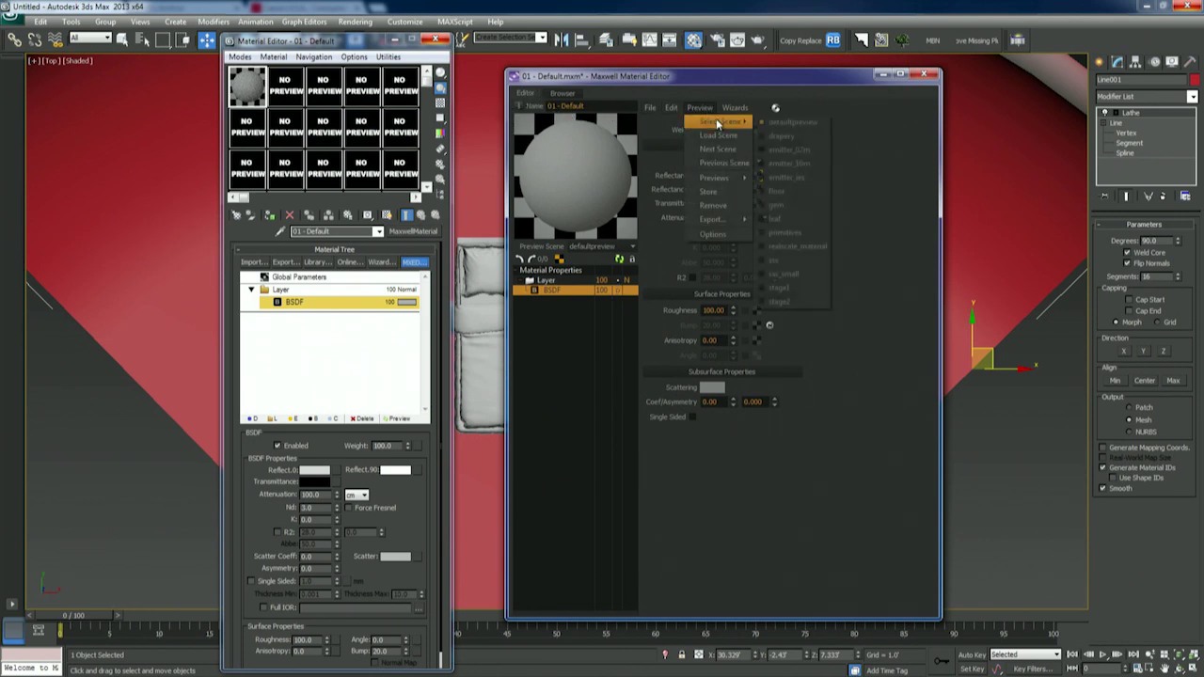
pyautogui.click(779, 140)
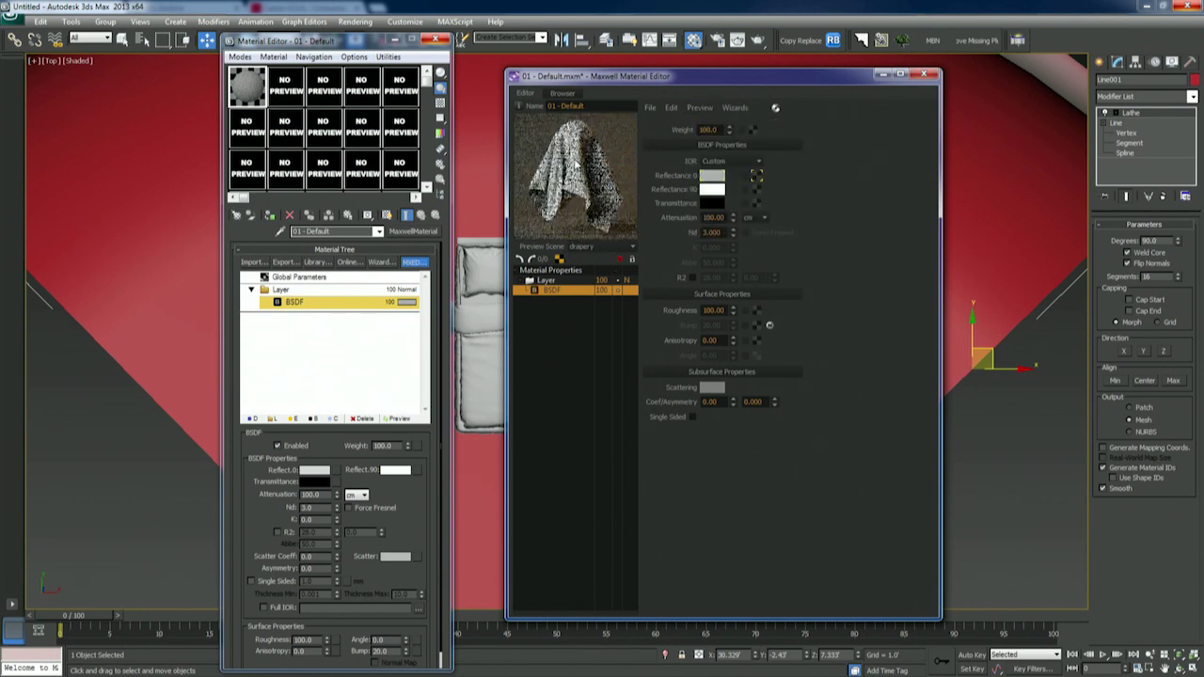
pyautogui.click(710, 111)
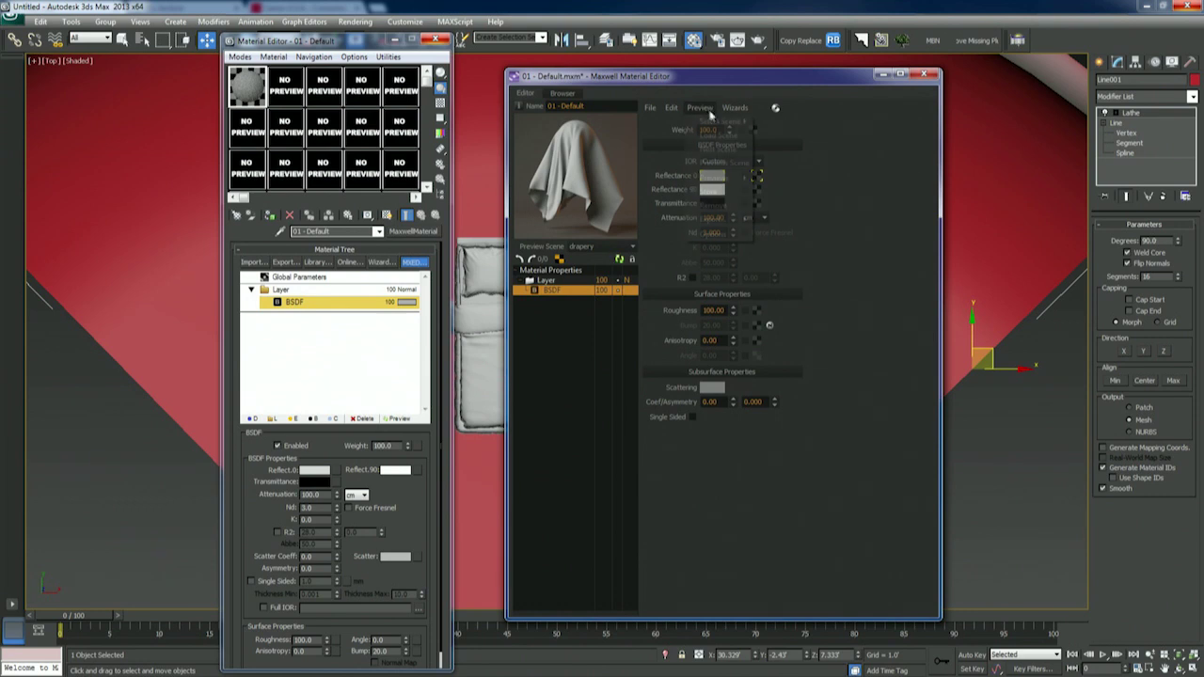
pyautogui.moveTo(739, 122)
pyautogui.click(782, 124)
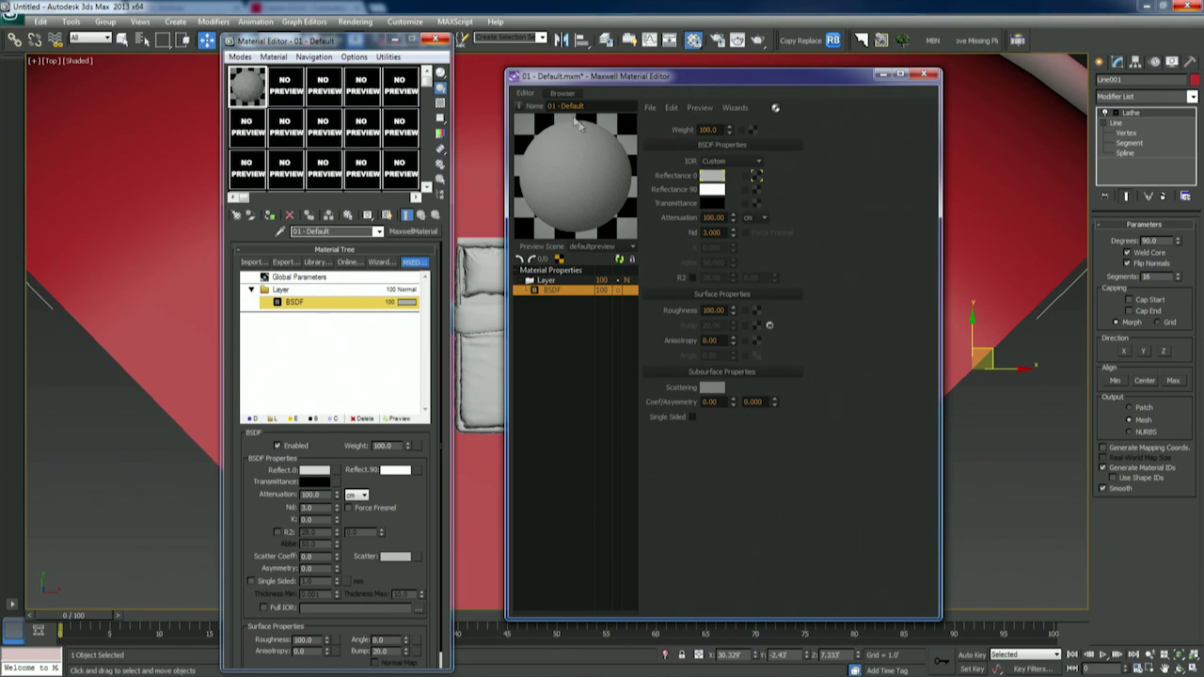
# Step: Close the Maxwell Material Editor and assign the 01 - Default material to the lathed backdrop
pyautogui.moveTo(743, 81); pyautogui.dragTo(700, 94)
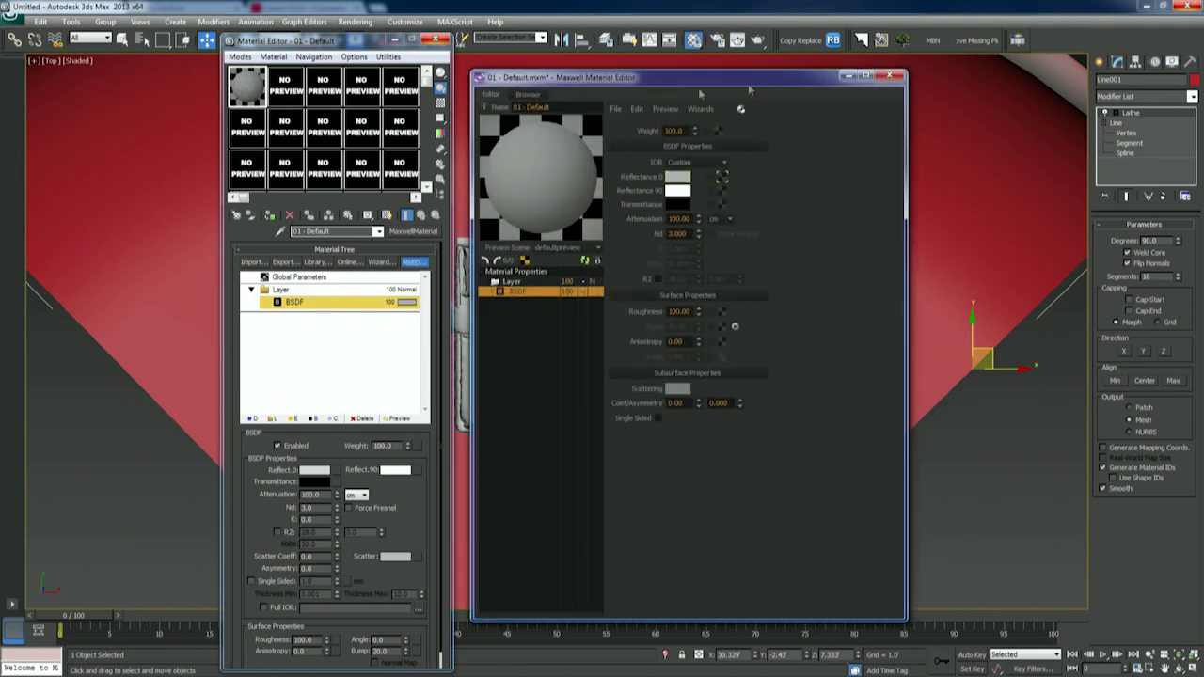
pyautogui.click(889, 75)
pyautogui.click(691, 368)
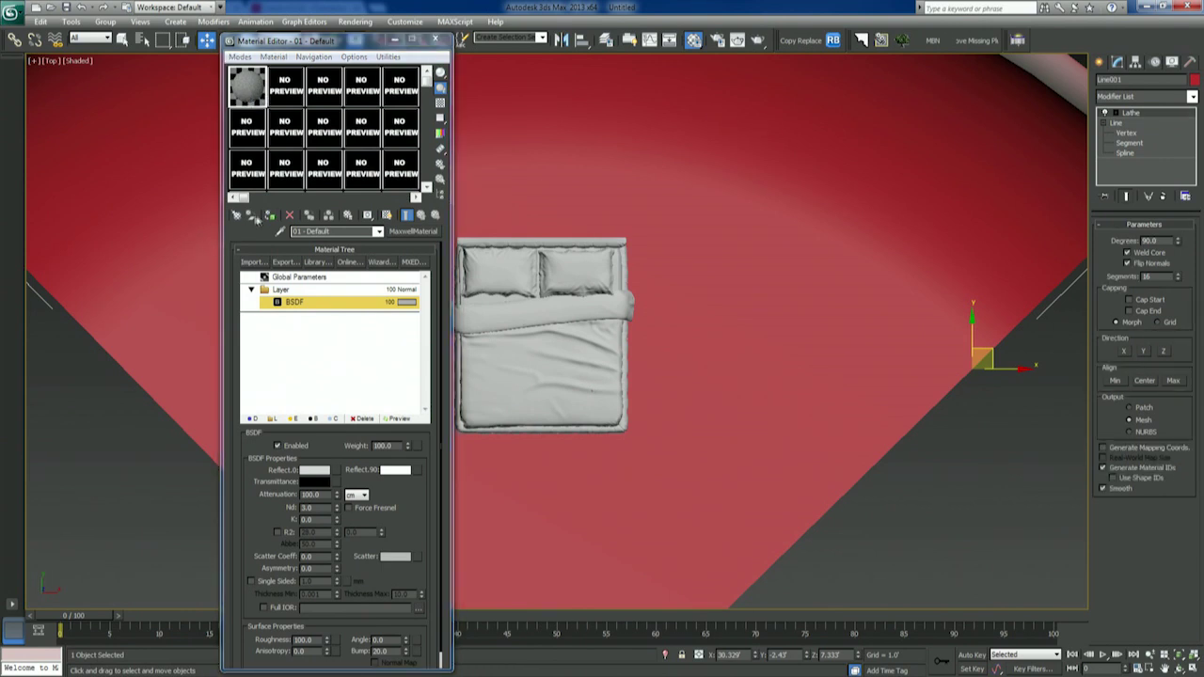
pyautogui.click(271, 217)
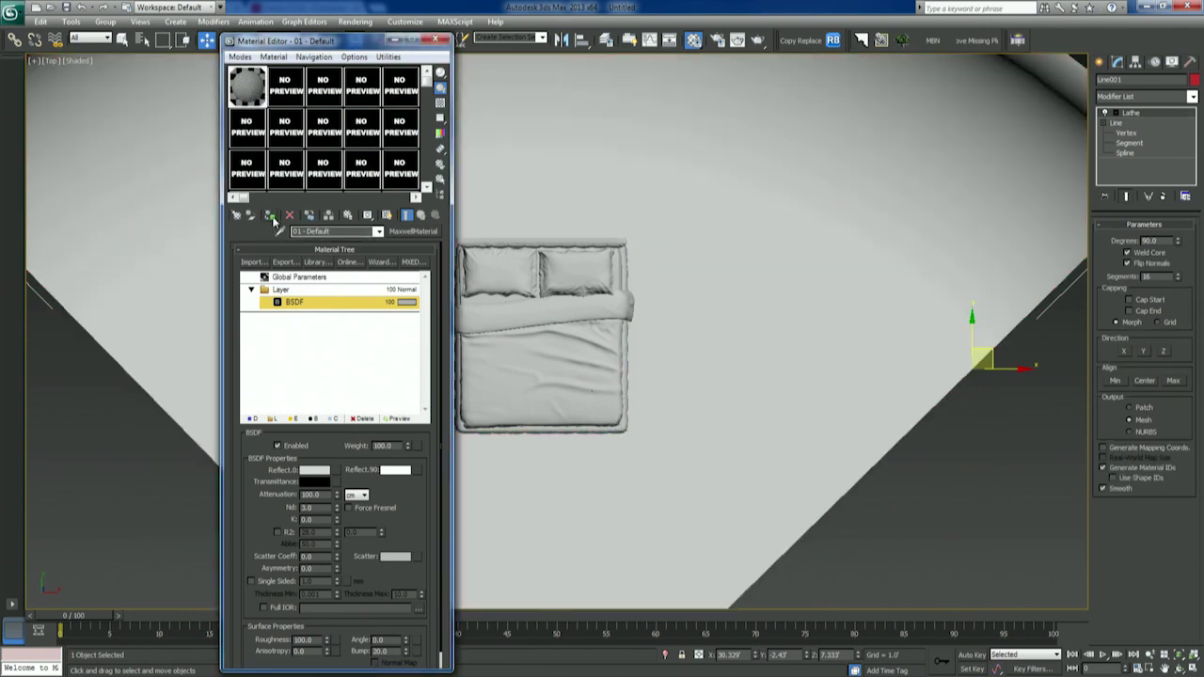
# Step: Select all objects in the scene, activate the 02 - Default sample slot, and close the Material Editor
pyautogui.click(572, 320)
pyautogui.hotkey('ctrl', 'a')
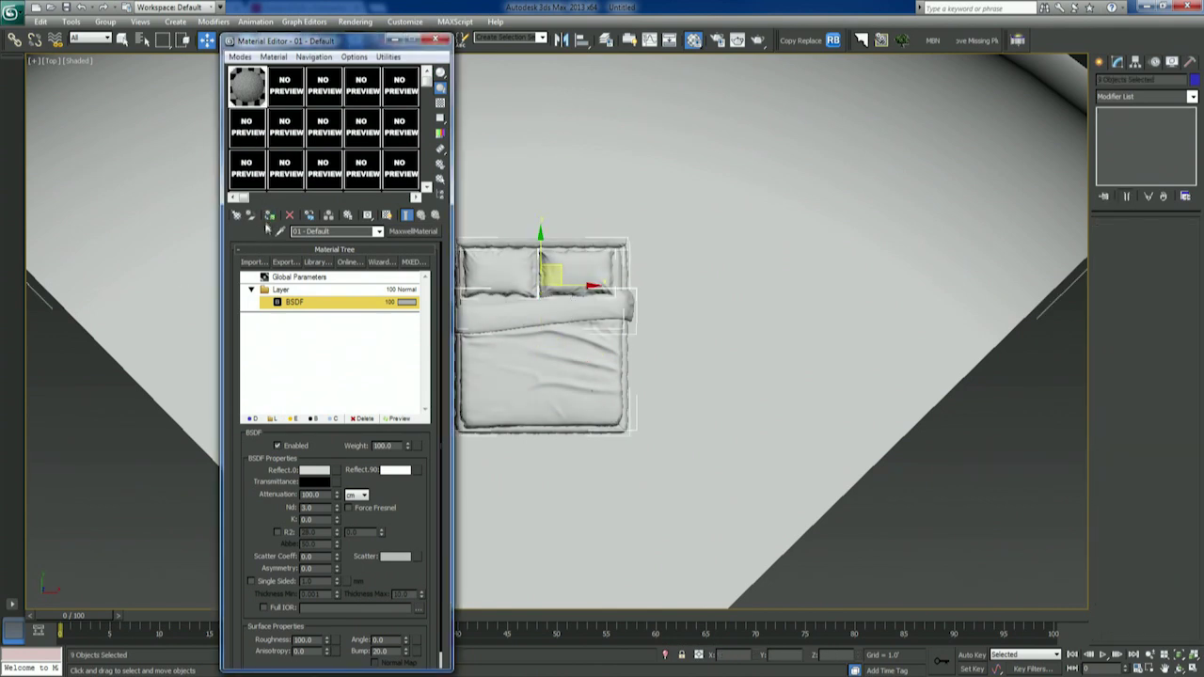
pyautogui.click(285, 87)
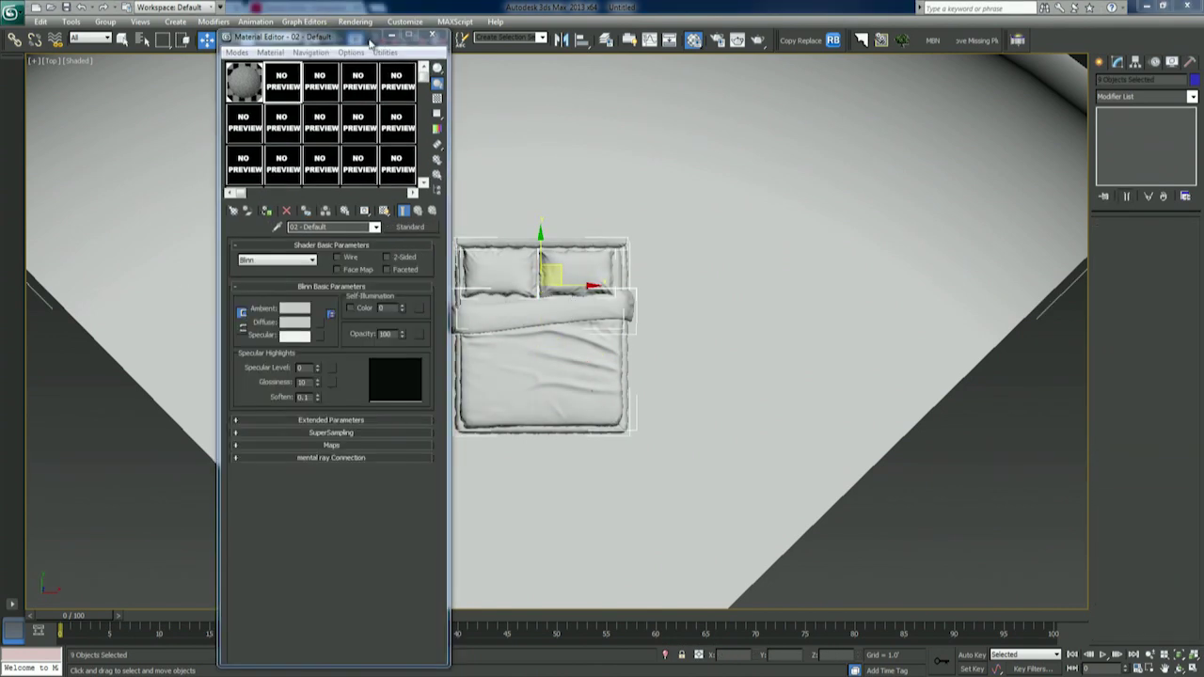
pyautogui.moveTo(375, 48); pyautogui.dragTo(237, 28)
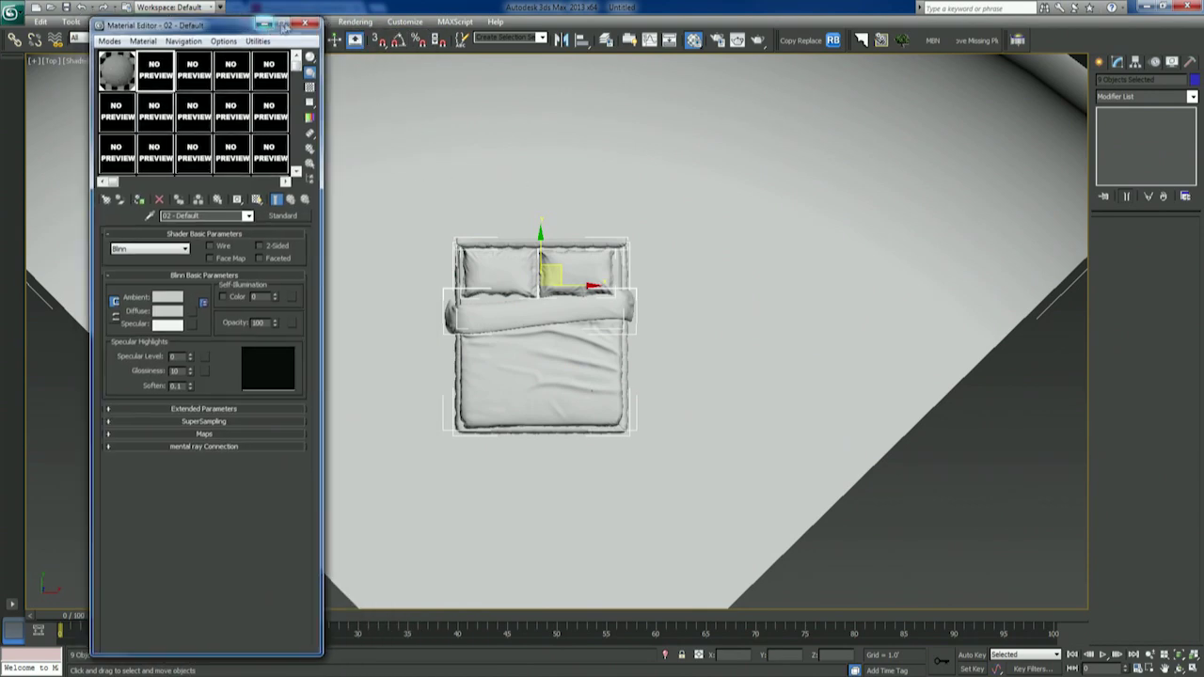
pyautogui.click(303, 19)
pyautogui.moveTo(552, 222); pyautogui.dragTo(533, 314, button='middle')
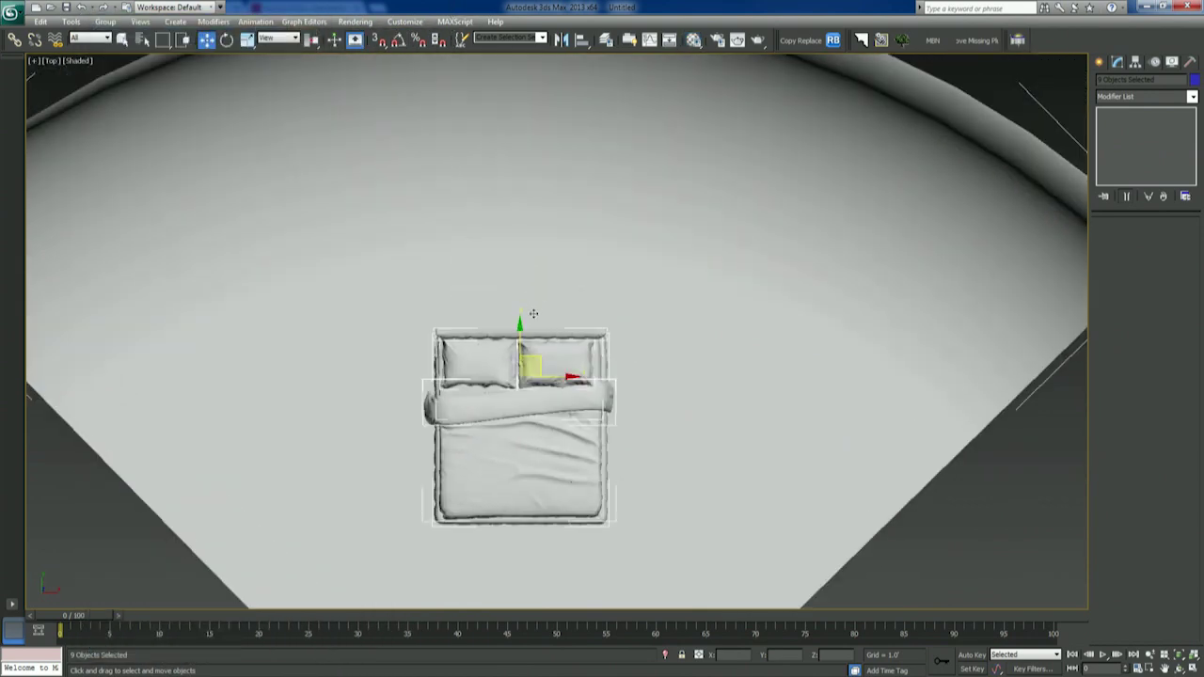
pyautogui.scroll(-2, 533, 300)
pyautogui.press('q')
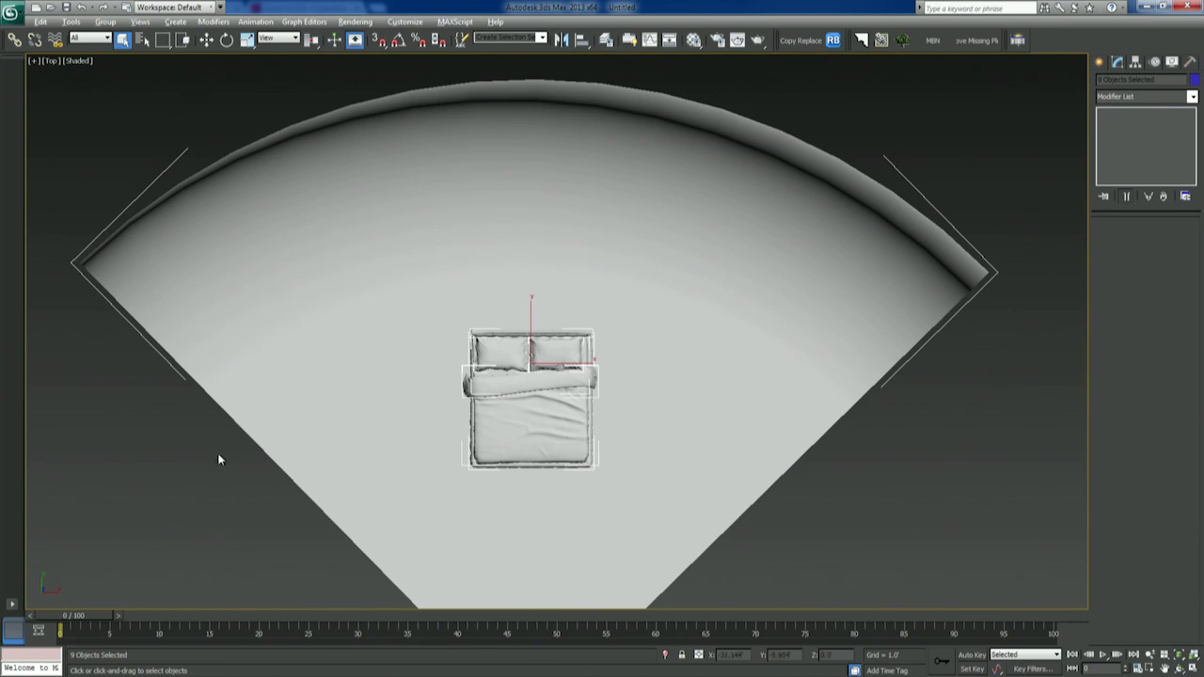
# Step: Switch to the browser, examine the Lightsmith Collection light sets in the sIBL Archive, and return to 3ds Max
pyautogui.hotkey('alt', 'Tab')
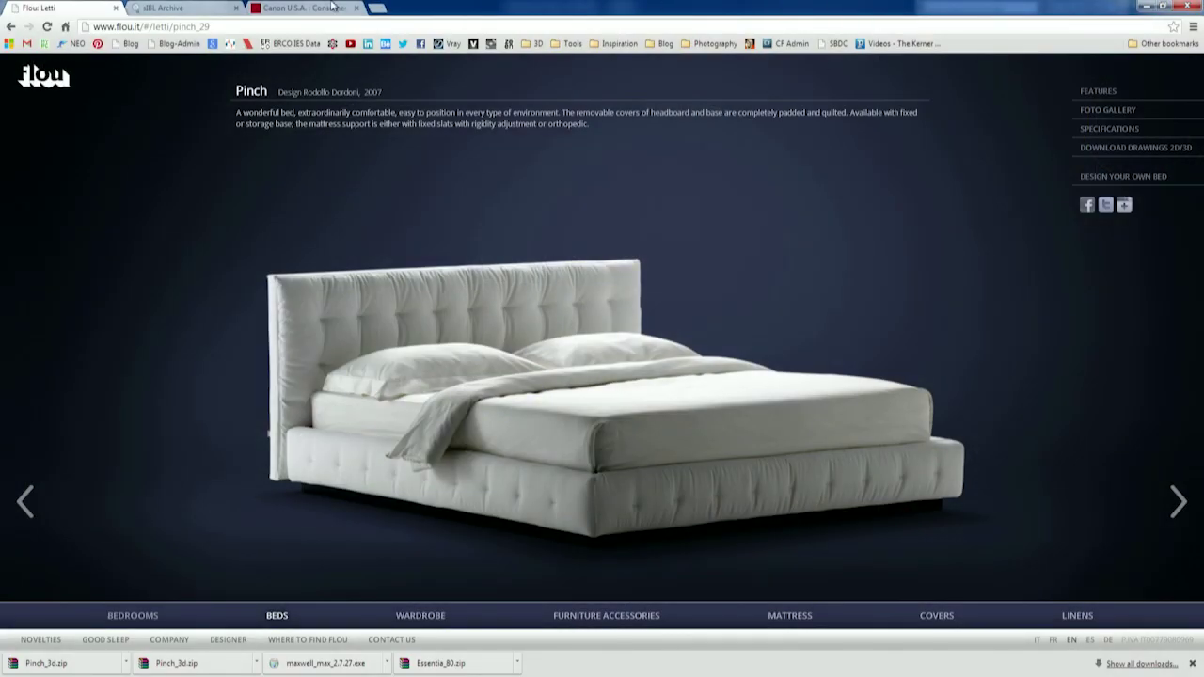
pyautogui.click(164, 8)
pyautogui.scroll(3, 186, 274)
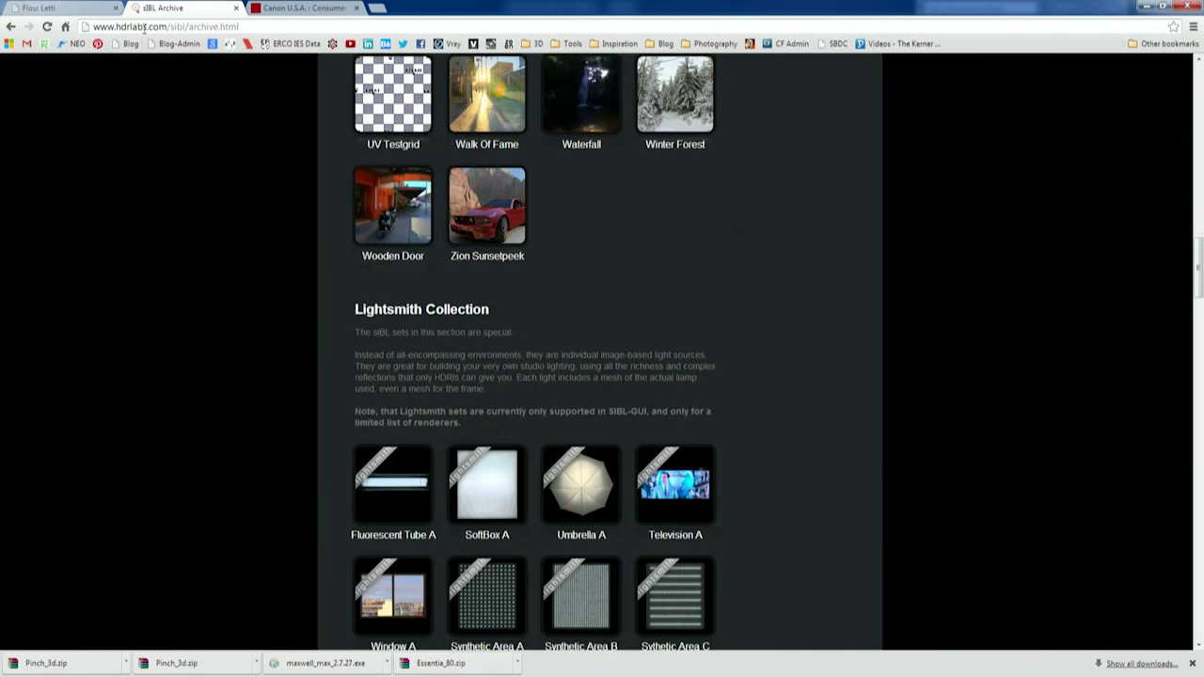
pyautogui.scroll(-1, 280, 411)
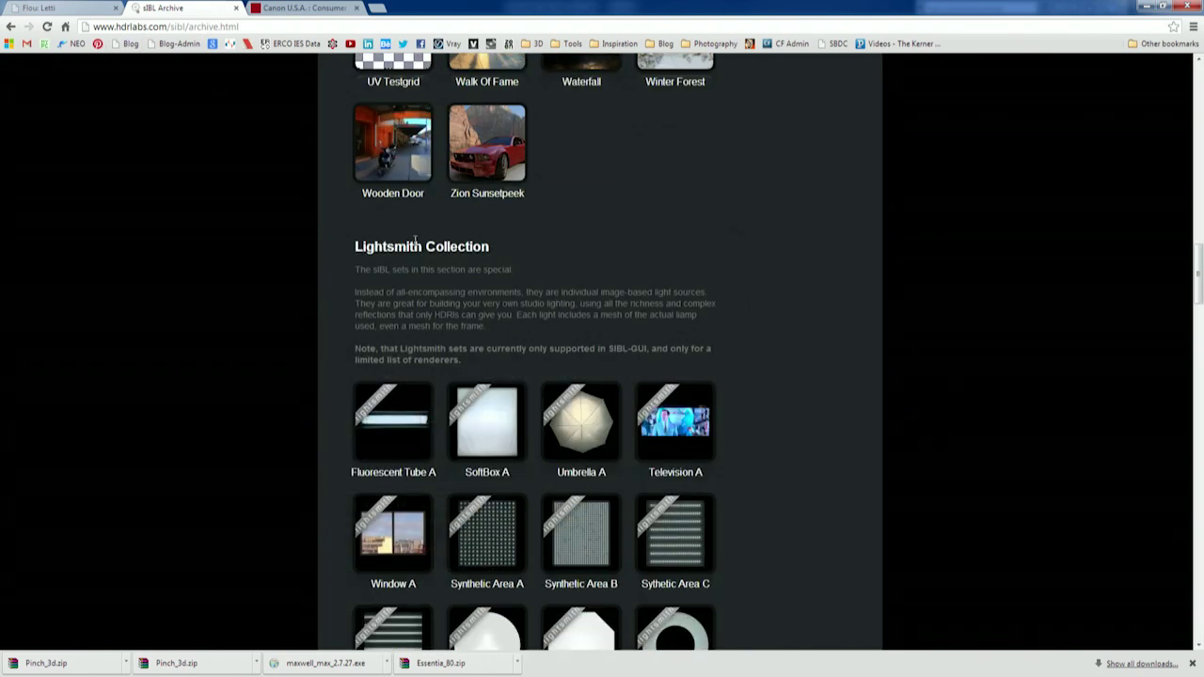
pyautogui.scroll(-2, 282, 303)
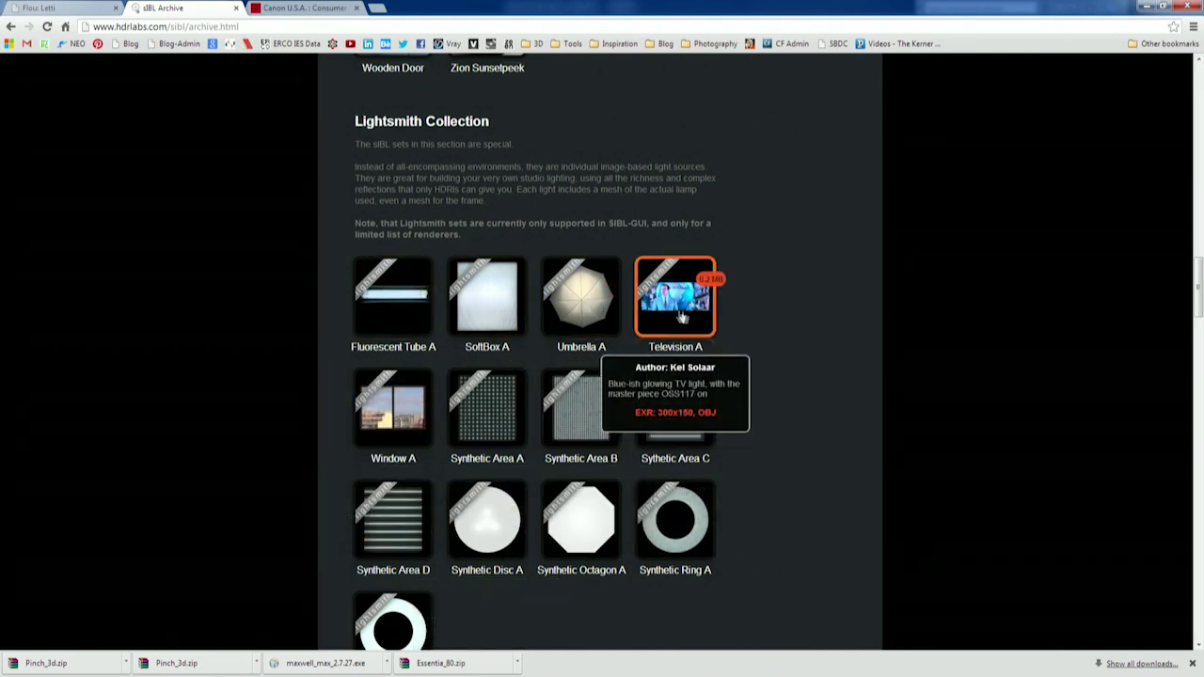
pyautogui.scroll(-2, 574, 541)
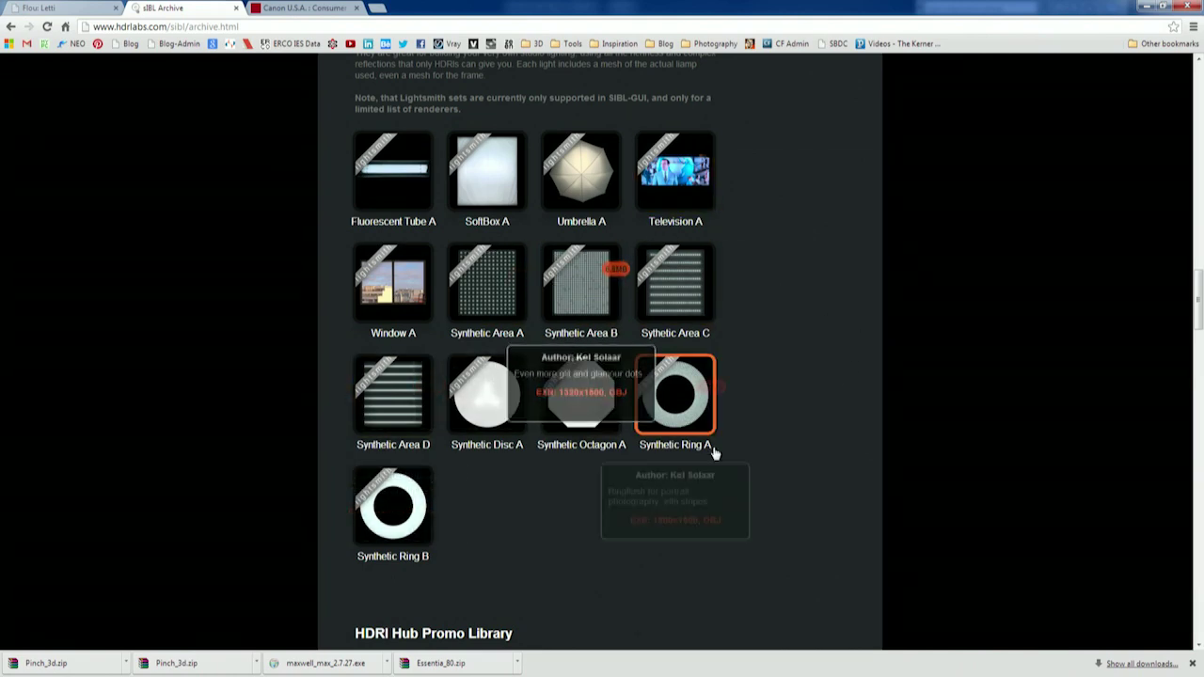
pyautogui.scroll(3, 713, 453)
pyautogui.scroll(-2, 597, 273)
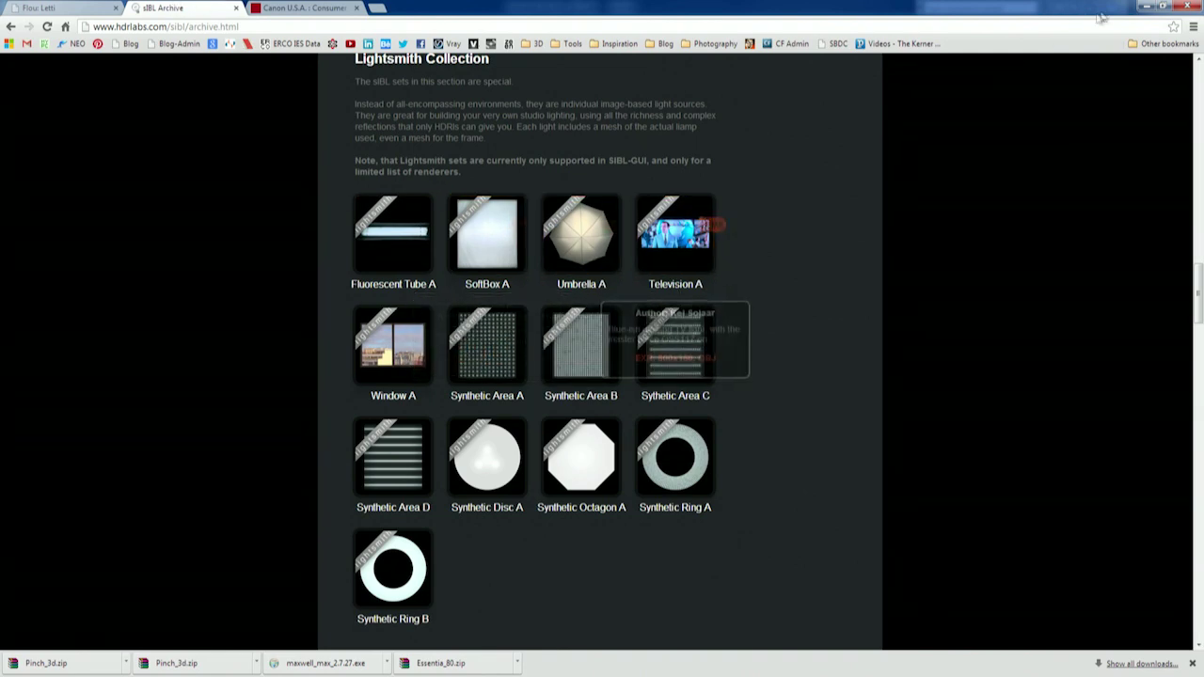
pyautogui.click(1146, 6)
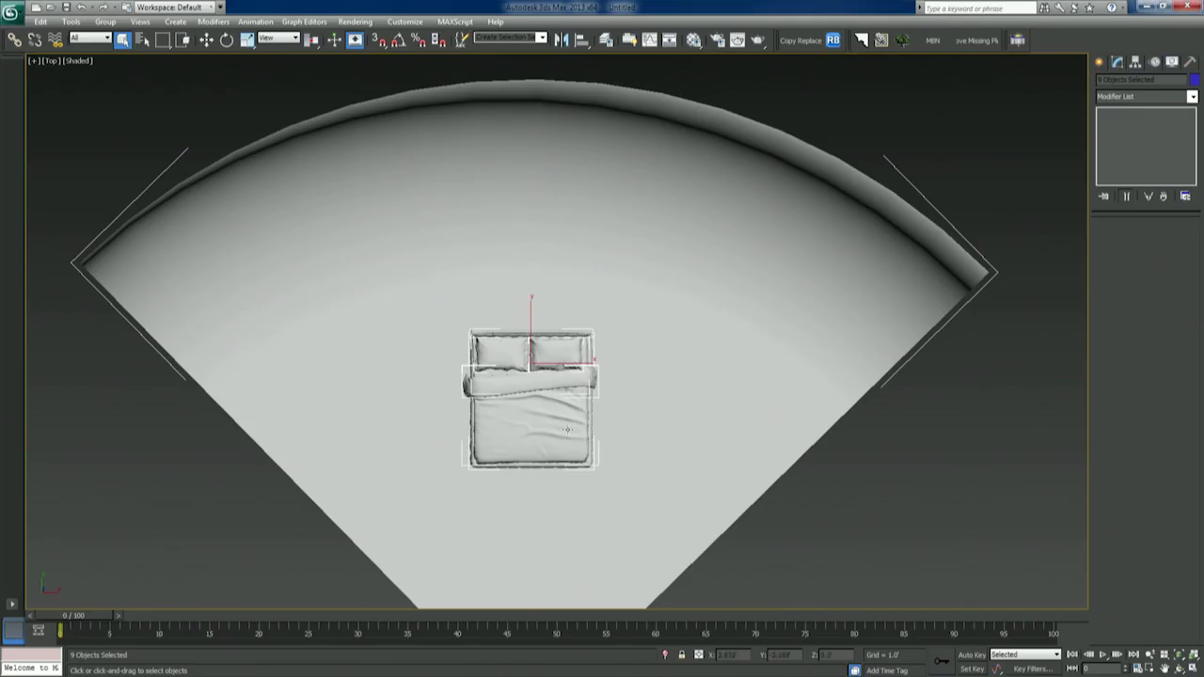
# Step: Reopen the Material Editor and replace the Standard material in the 02 - Default slot with a Maxwell Material
pyautogui.press('m')
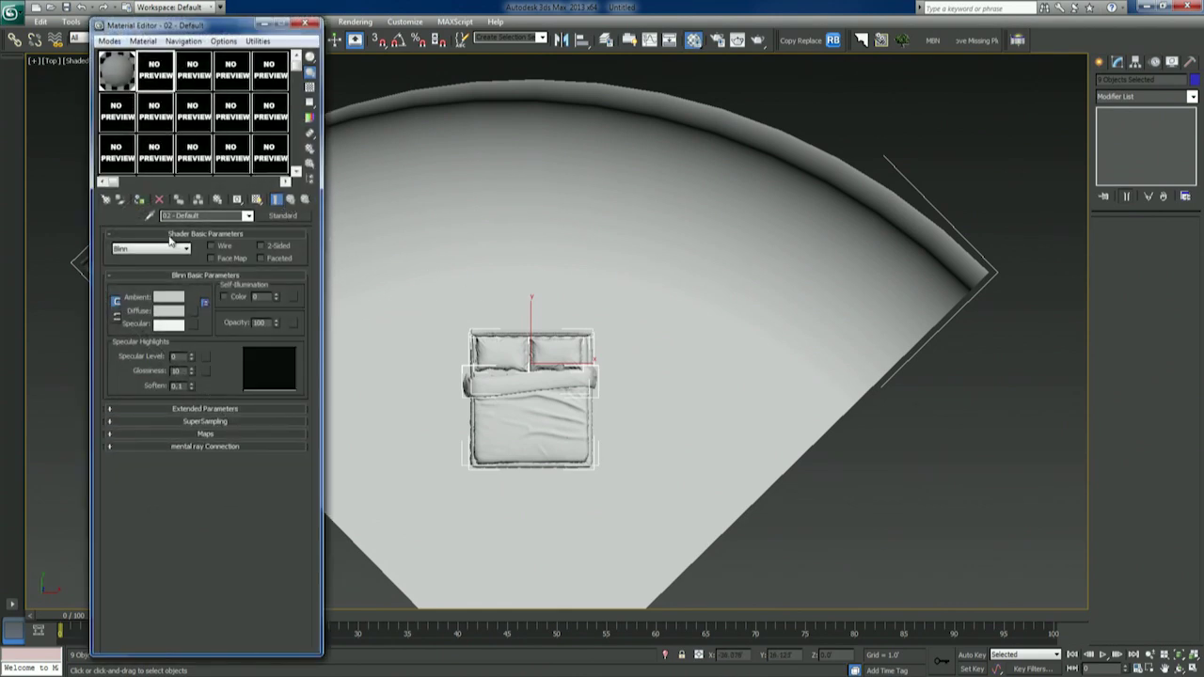
pyautogui.click(283, 216)
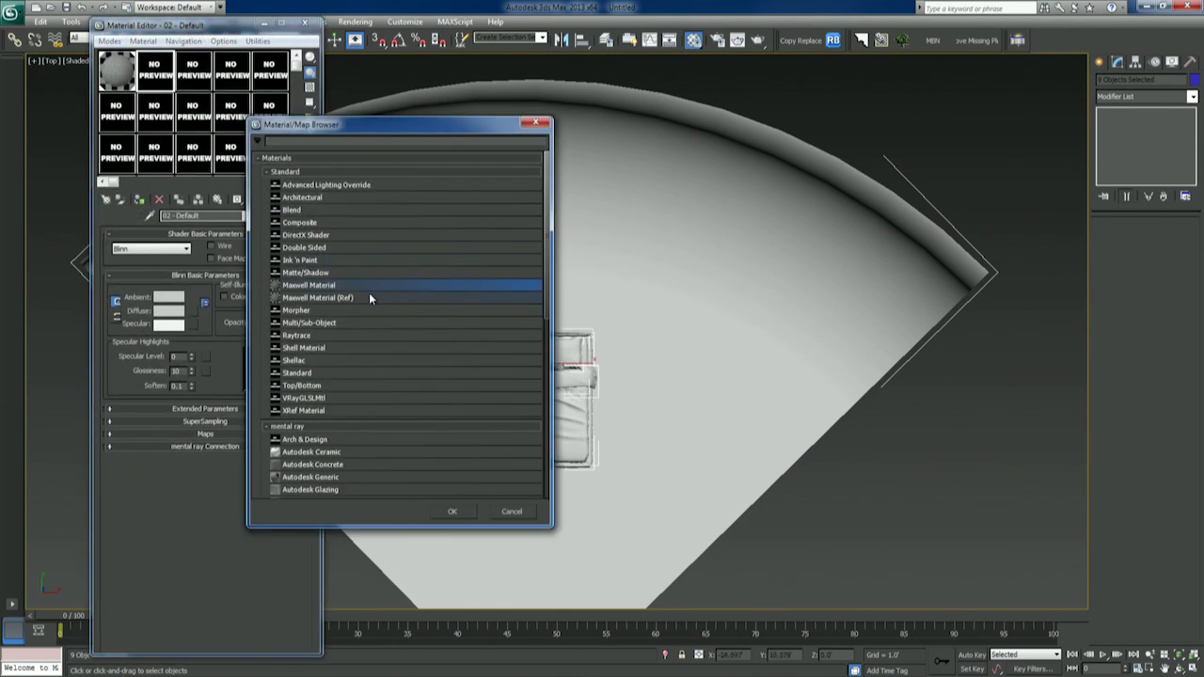
pyautogui.doubleClick(307, 285)
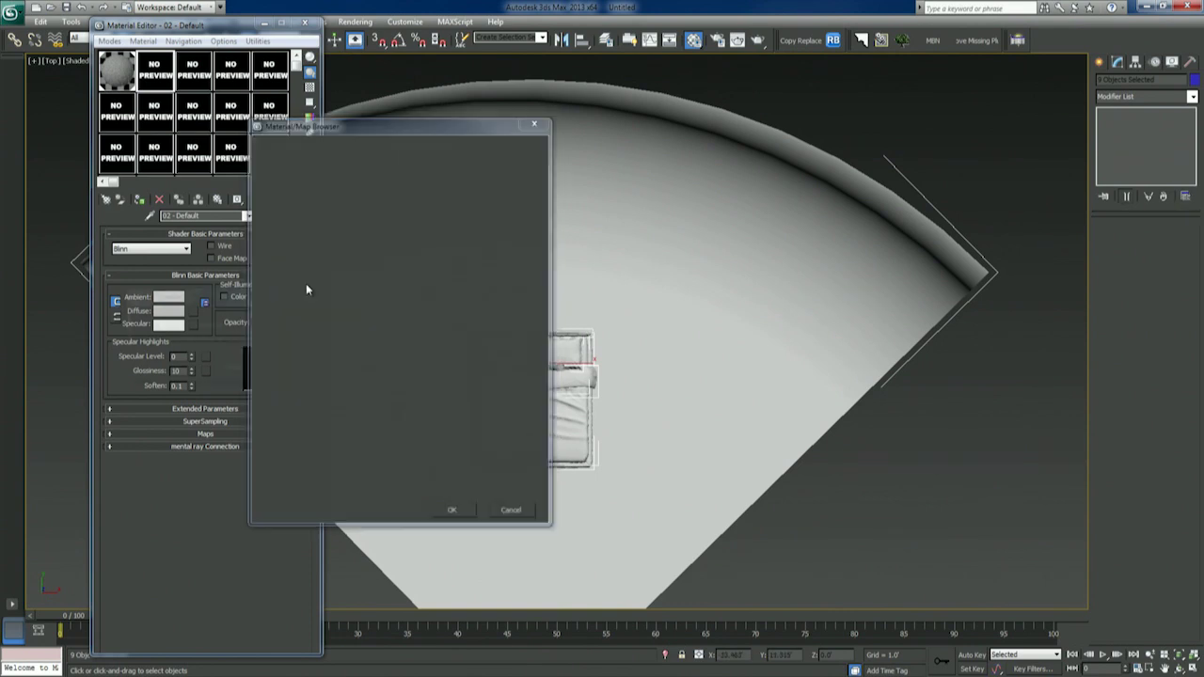
pyautogui.click(179, 370)
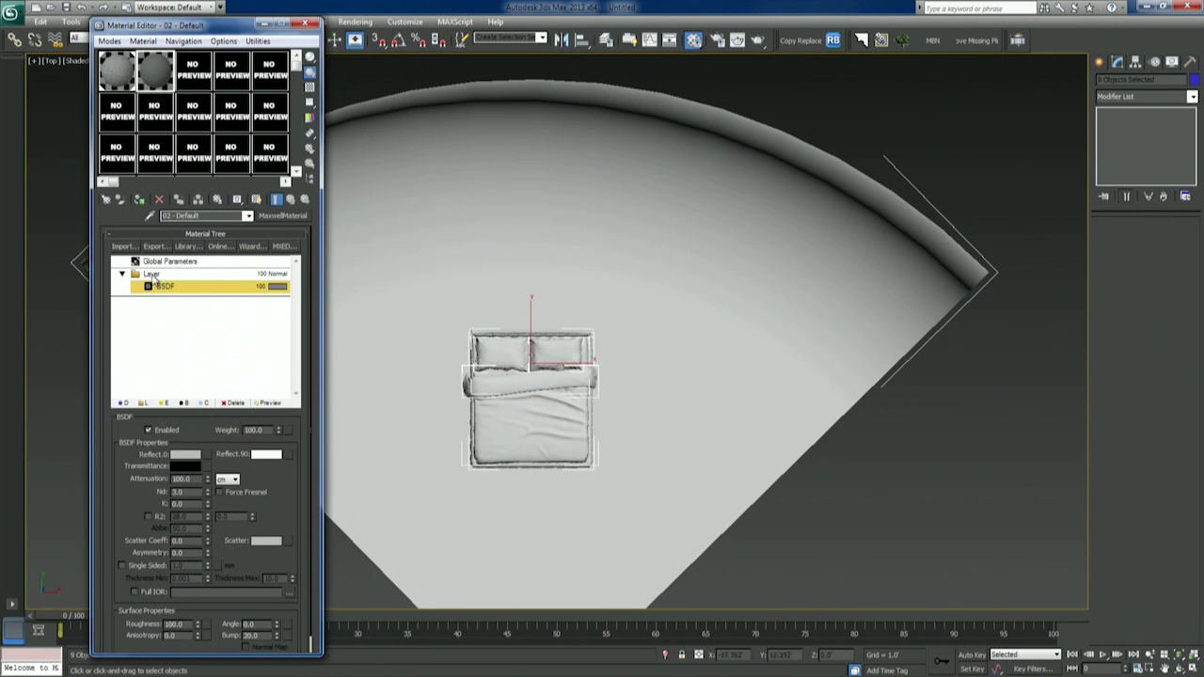
# Step: Add an Emitter component to the 02 - Default material's layer and delete its BSDF
pyautogui.click(163, 404)
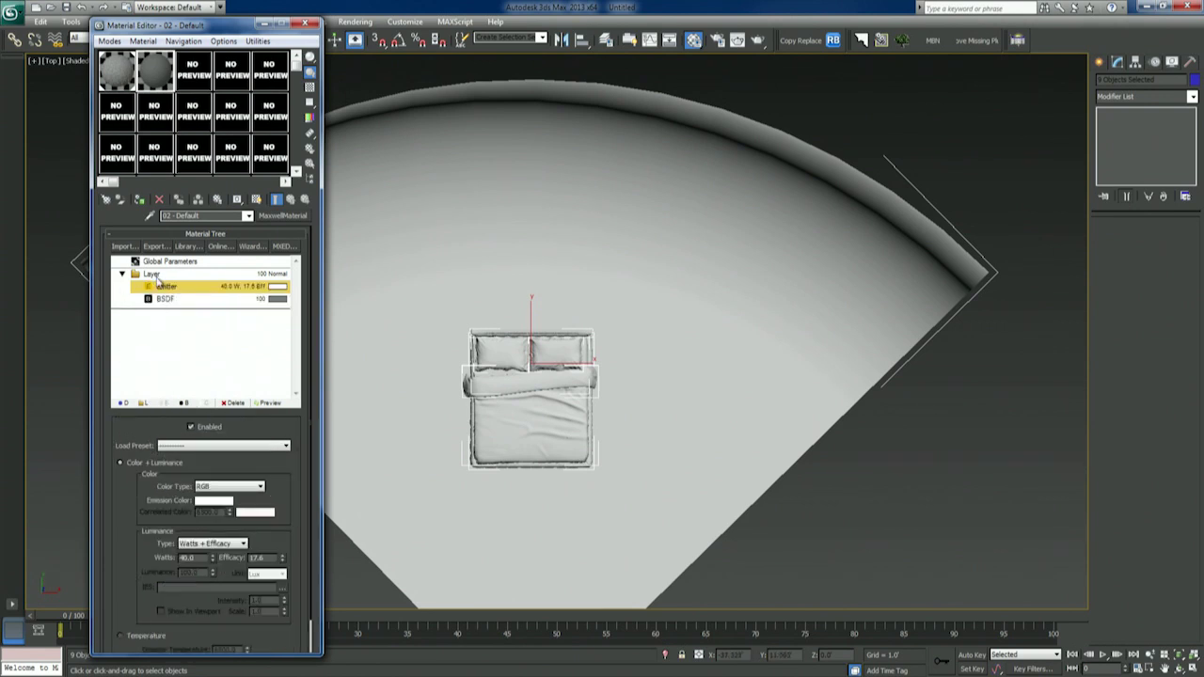
pyautogui.click(161, 300)
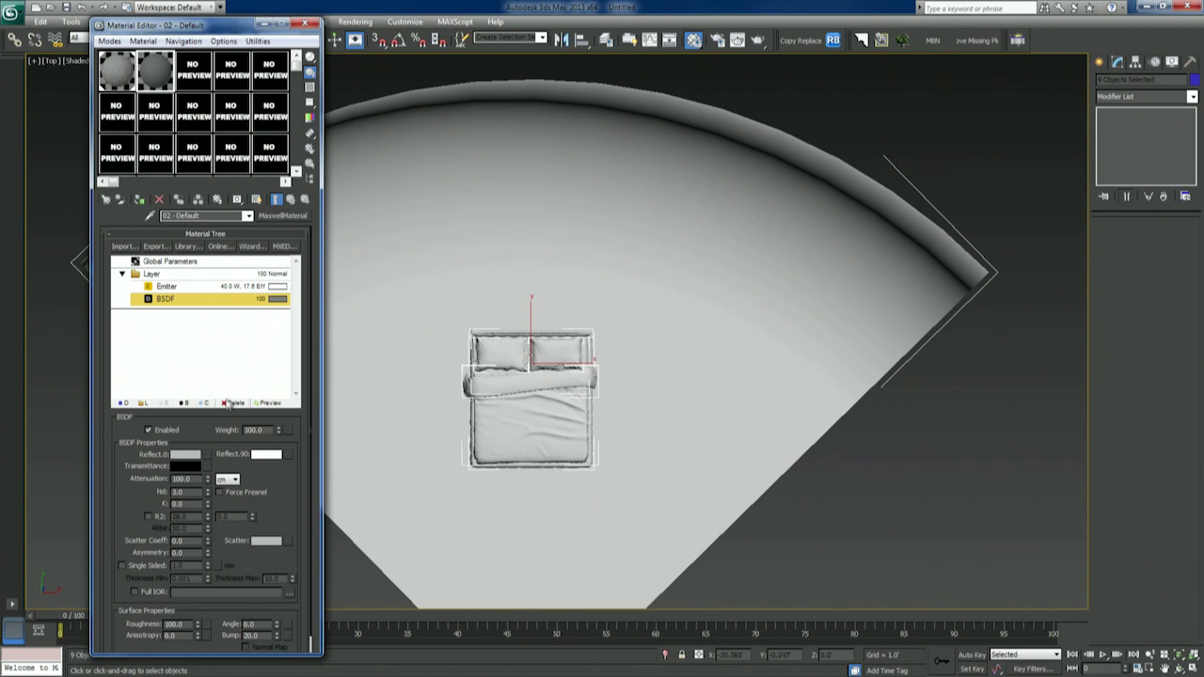
pyautogui.click(233, 403)
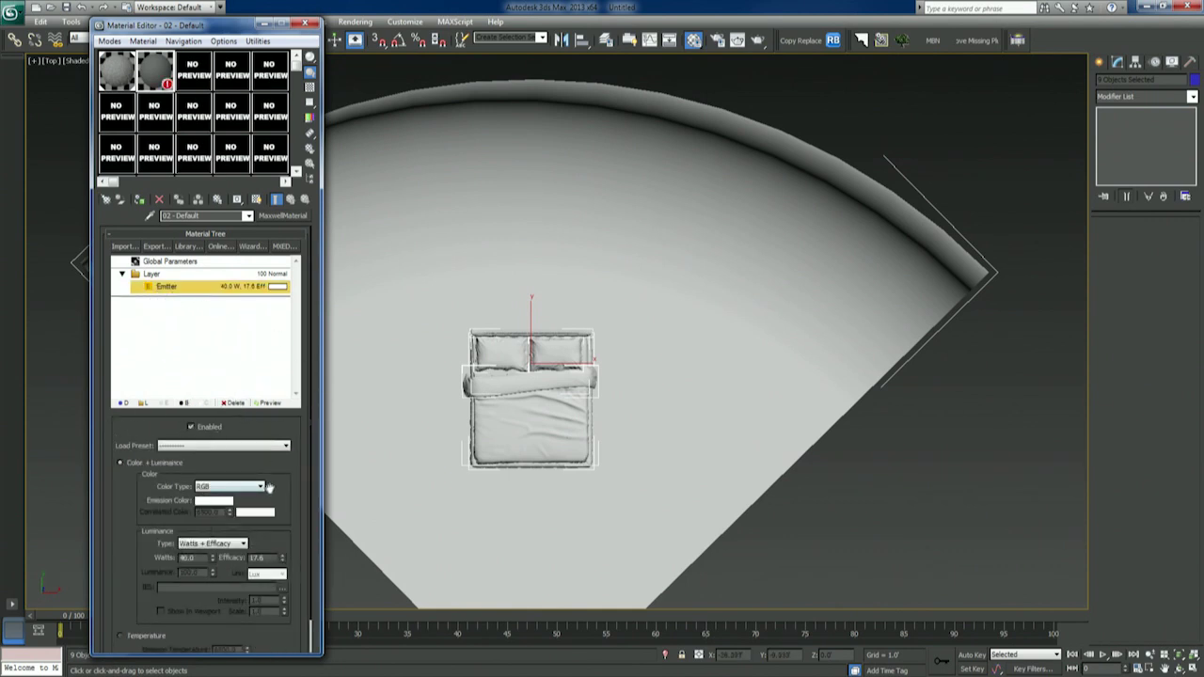
# Step: Switch the emitter's emission source to MXI/HDR Texture
pyautogui.moveTo(283, 485); pyautogui.dragTo(277, 388)
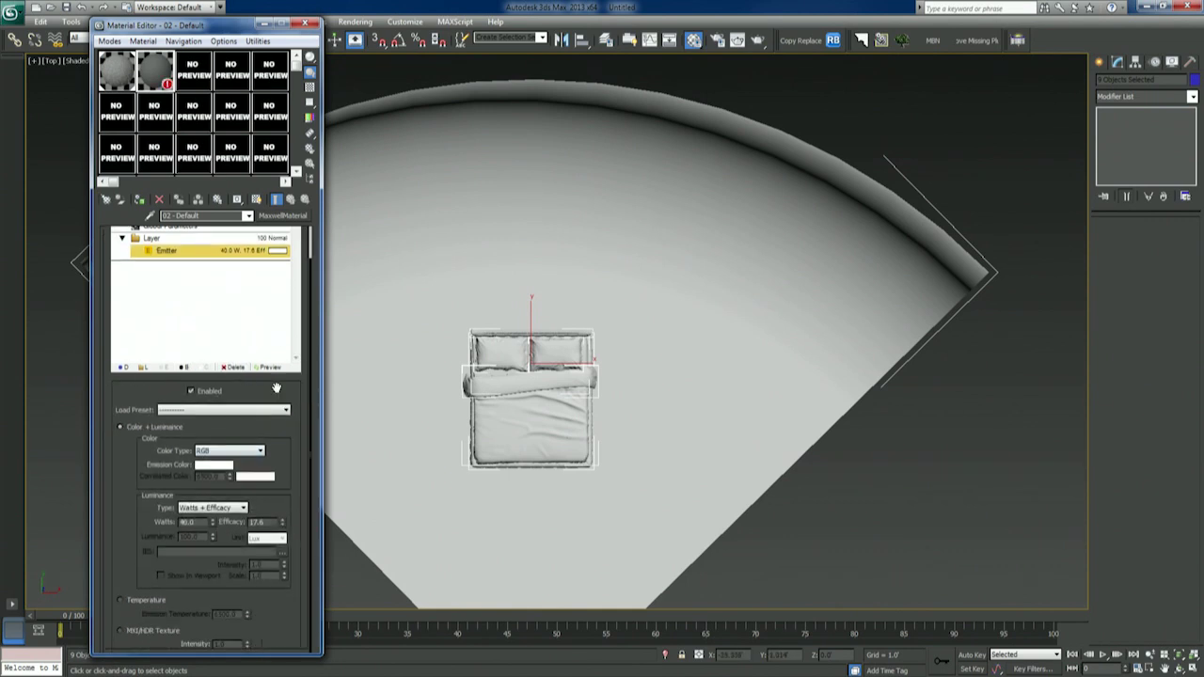
pyautogui.click(198, 509)
pyautogui.click(270, 499)
pyautogui.click(120, 630)
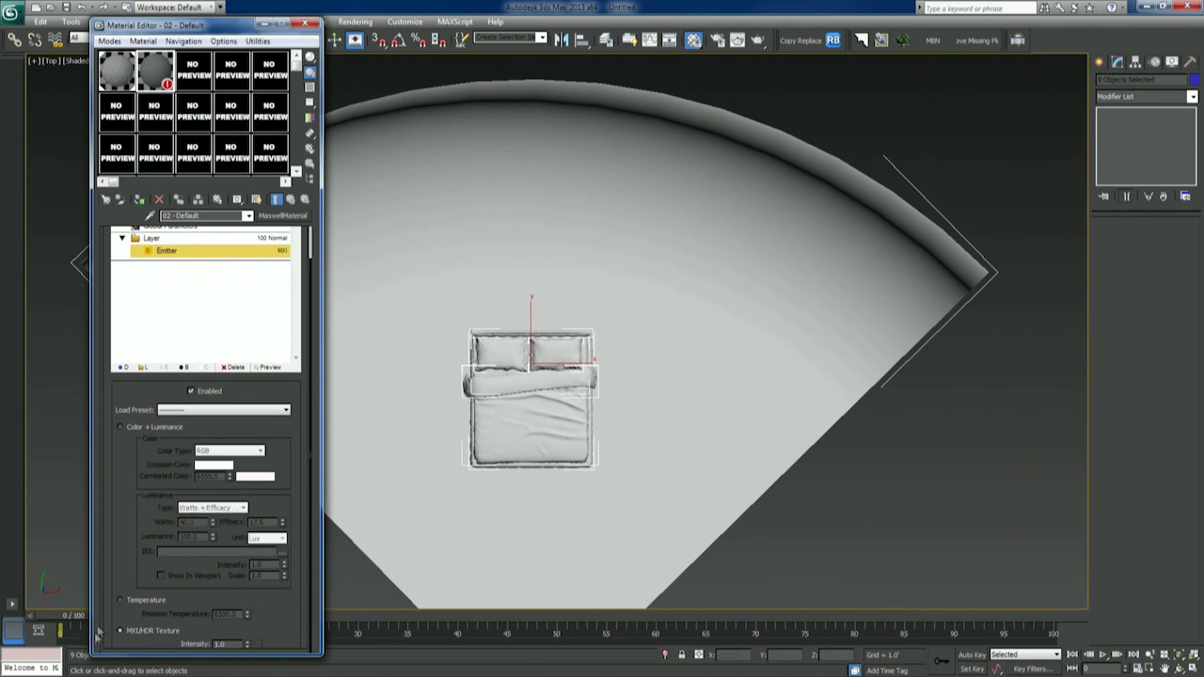
# Step: Load Window_A.exr from the recent Lightsmith Window_A folder as the emitter's MXI/HDR texture
pyautogui.click(262, 646)
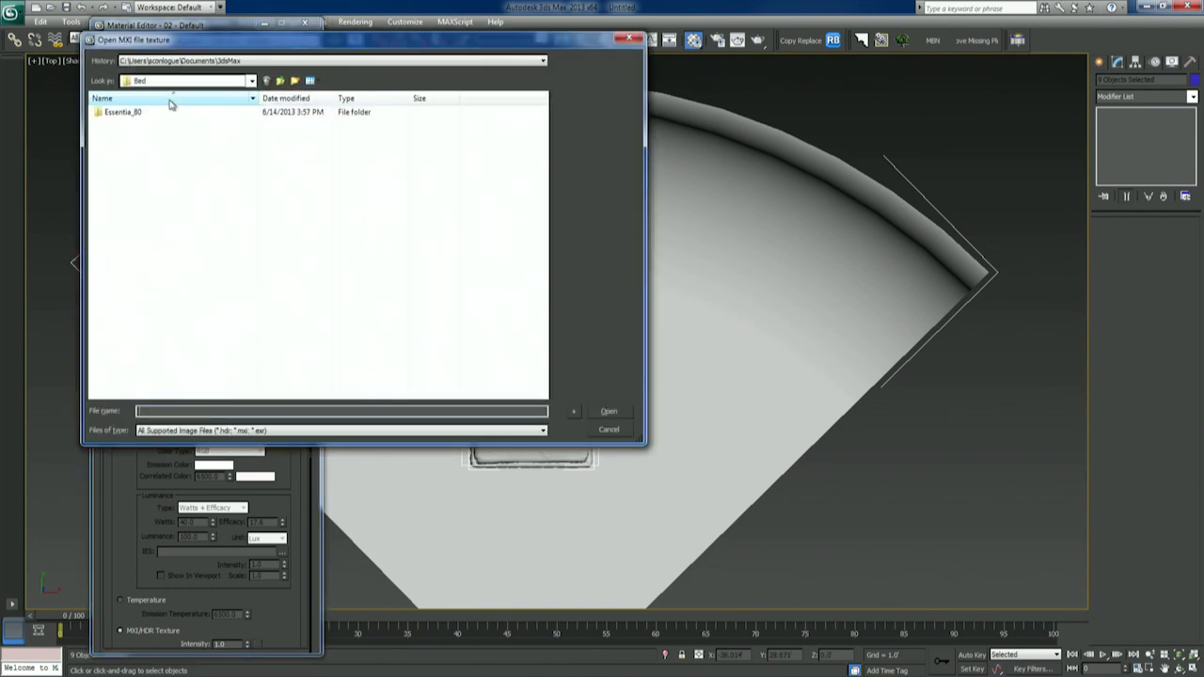
pyautogui.click(170, 62)
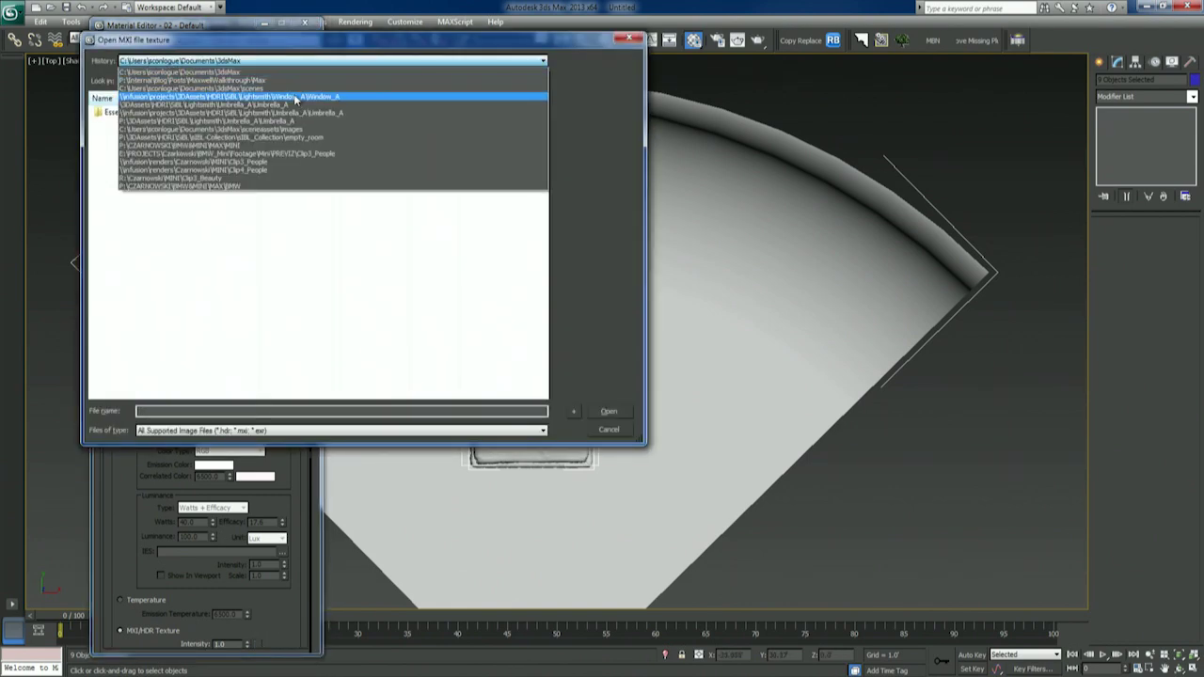
pyautogui.click(296, 98)
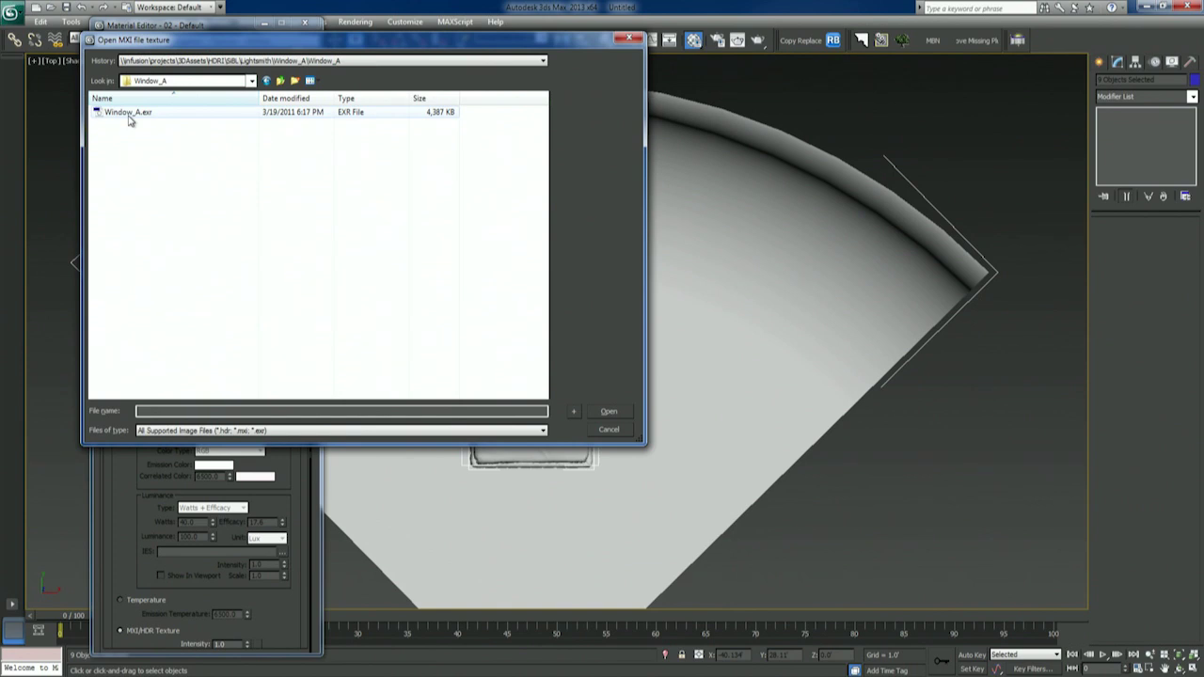
pyautogui.click(129, 115)
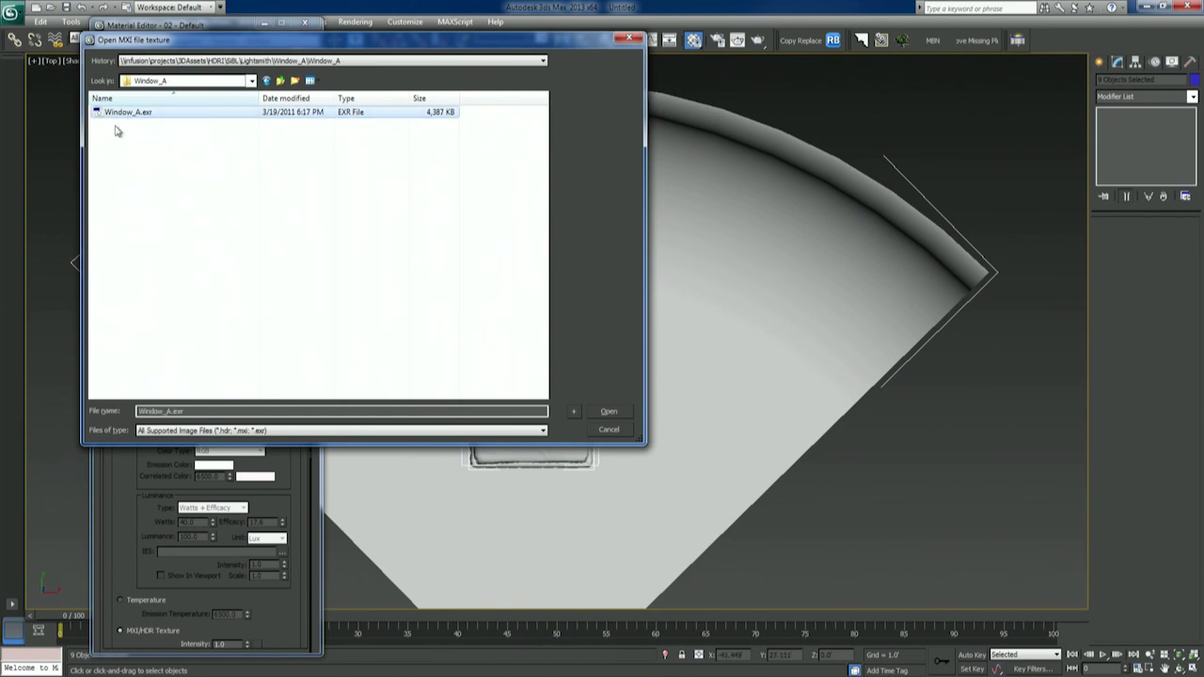
pyautogui.click(609, 411)
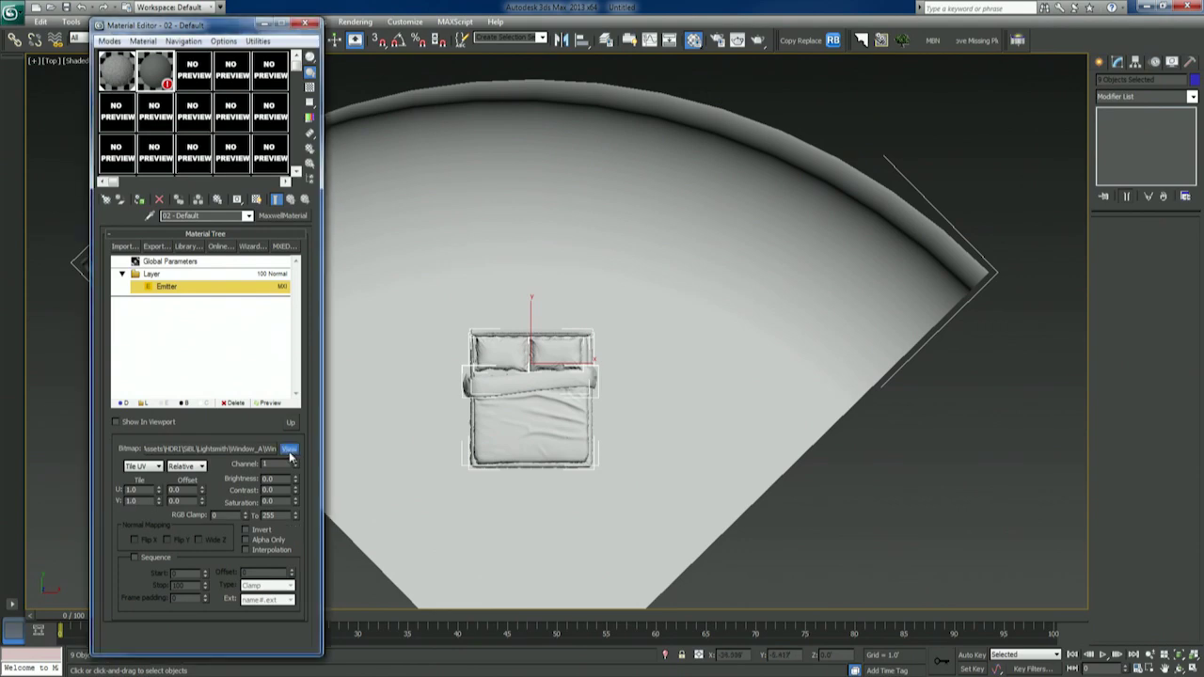
# Step: View the loaded Window_A.exr image at large size and close the image window
pyautogui.moveTo(448, 102); pyautogui.dragTo(604, 14)
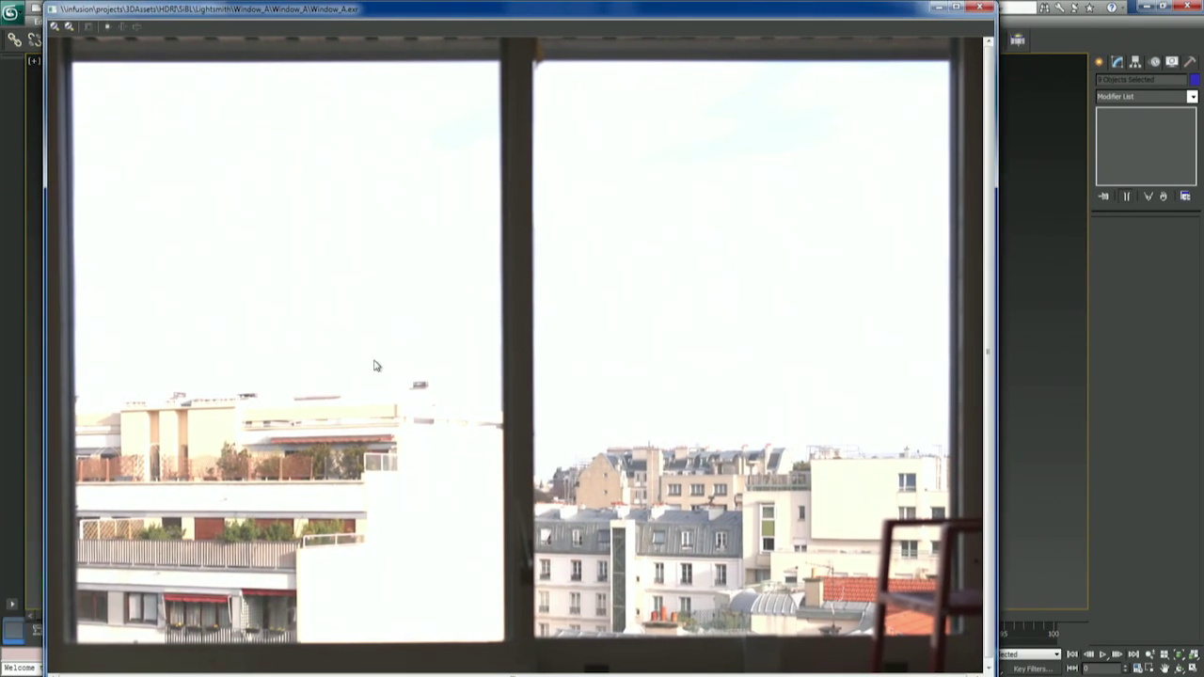
pyautogui.scroll(-1, 374, 361)
pyautogui.scroll(1, 374, 361)
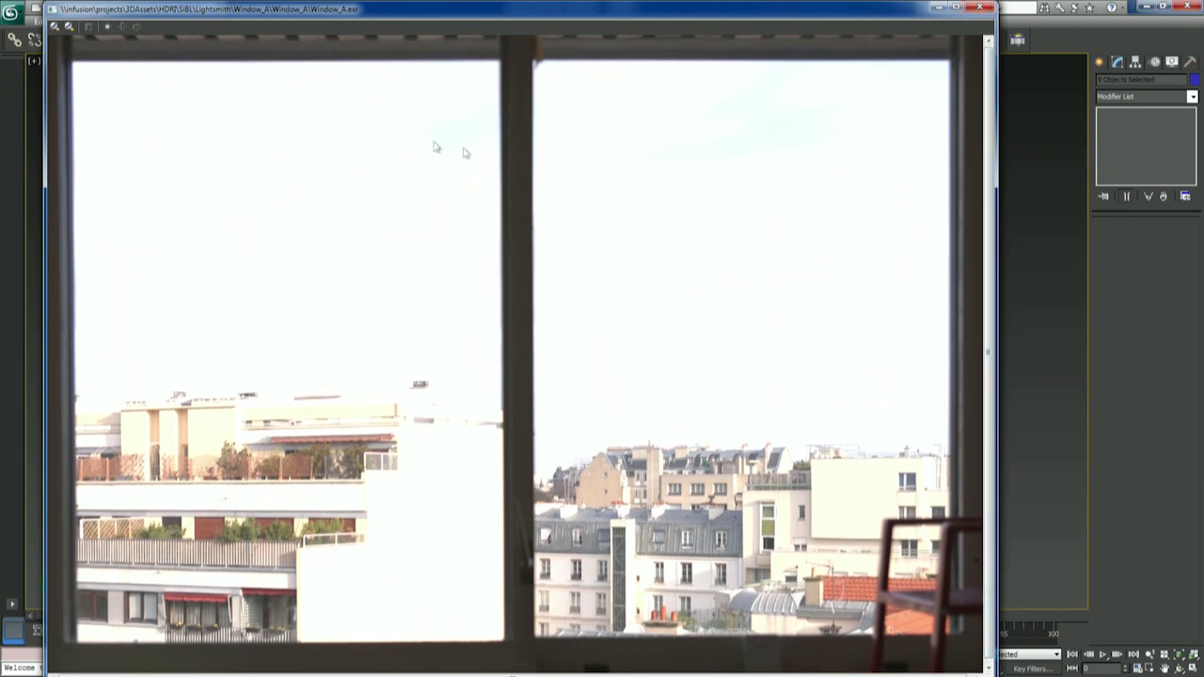
pyautogui.click(982, 9)
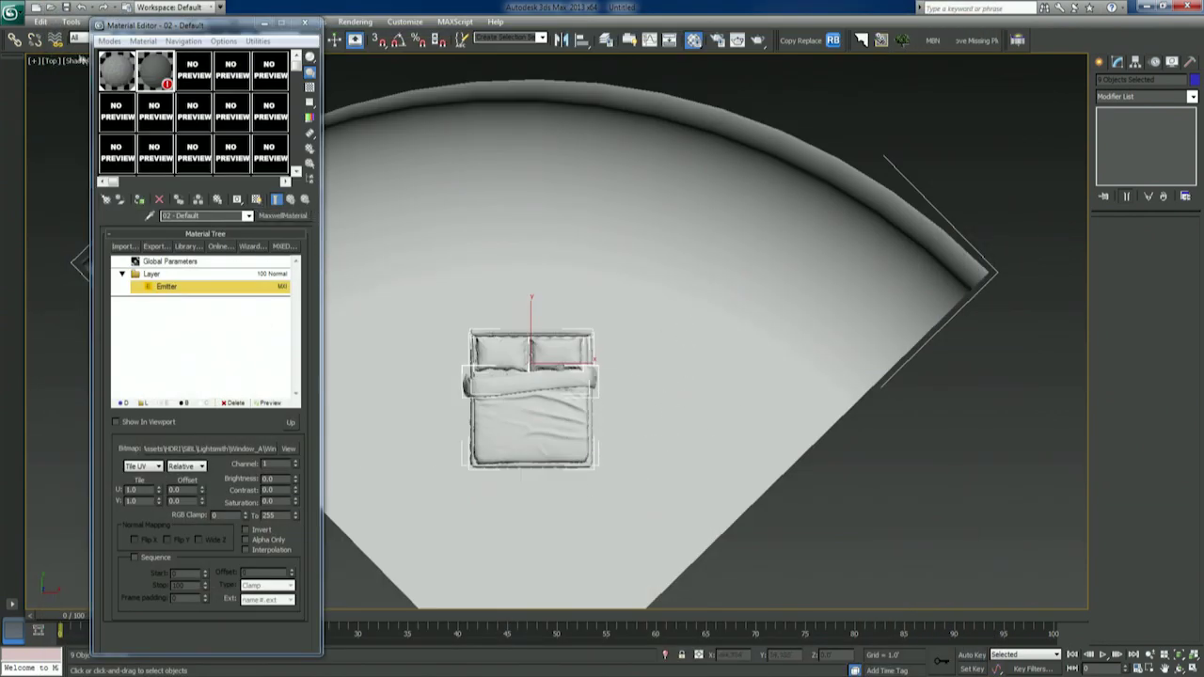
# Step: Refresh the 02 - Default material's preview and return from the bitmap settings to the emitter parameters
pyautogui.click(290, 201)
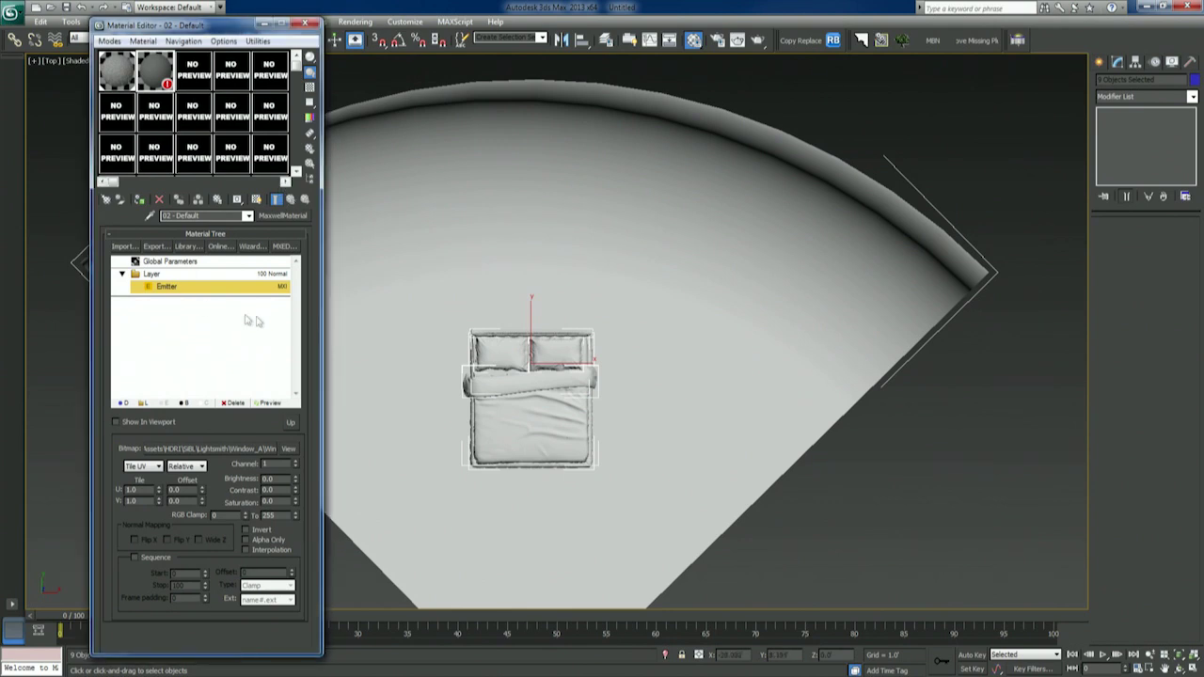
pyautogui.click(267, 402)
pyautogui.click(150, 83)
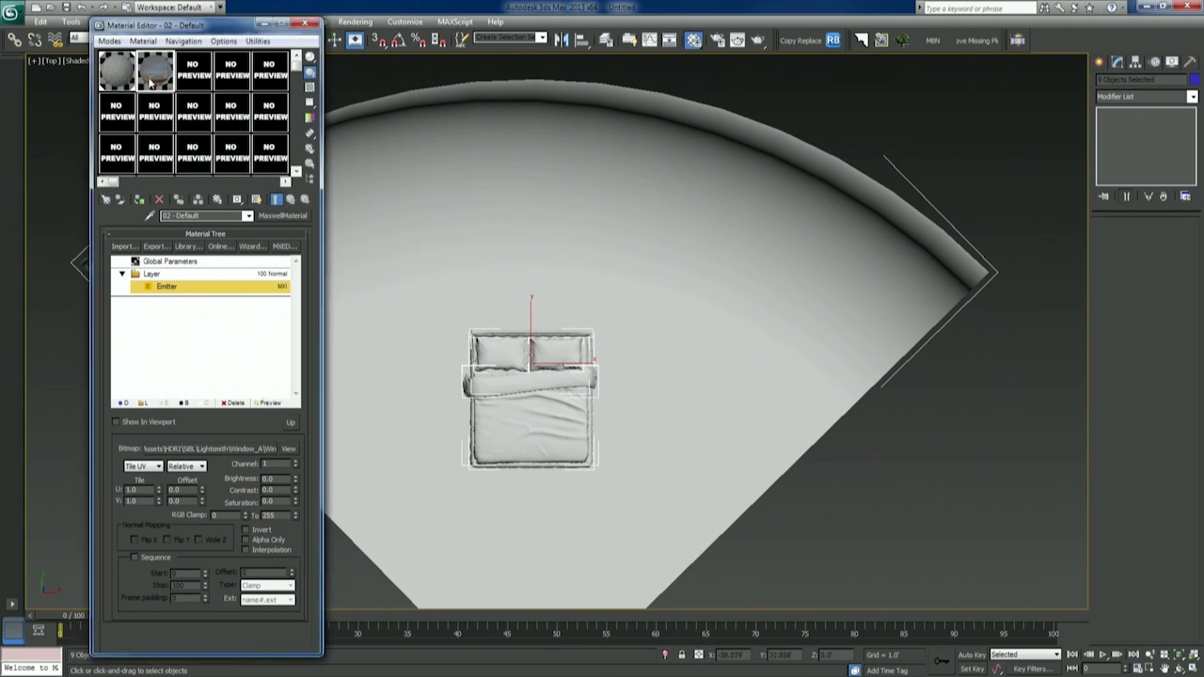
pyautogui.click(290, 423)
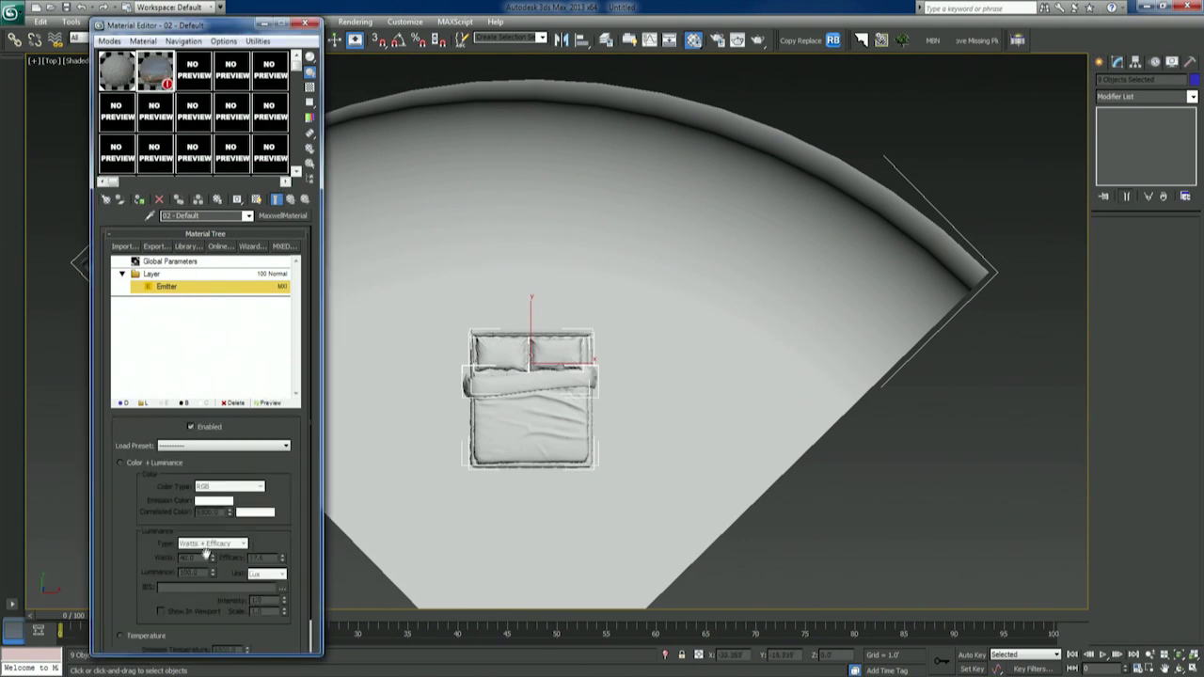
# Step: Set the emitter's MXI/HDR texture intensity to 5.0 and copy the emitter material to the third sample slot
pyautogui.moveTo(141, 582); pyautogui.dragTo(151, 400)
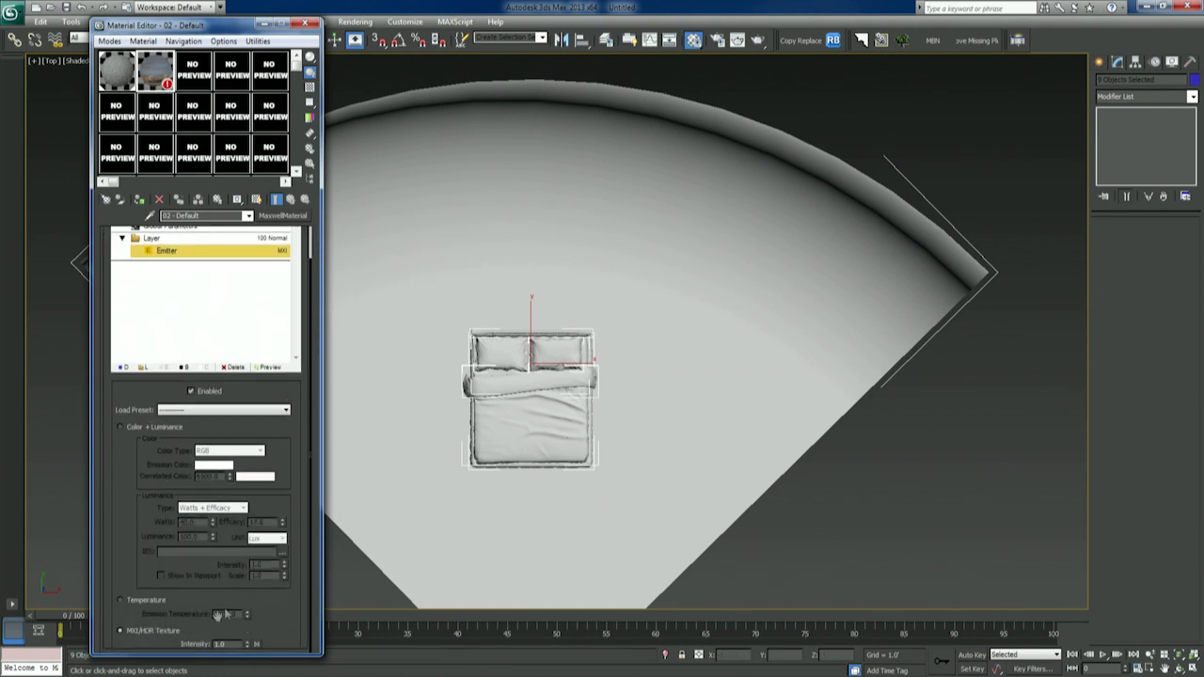
pyautogui.click(135, 637)
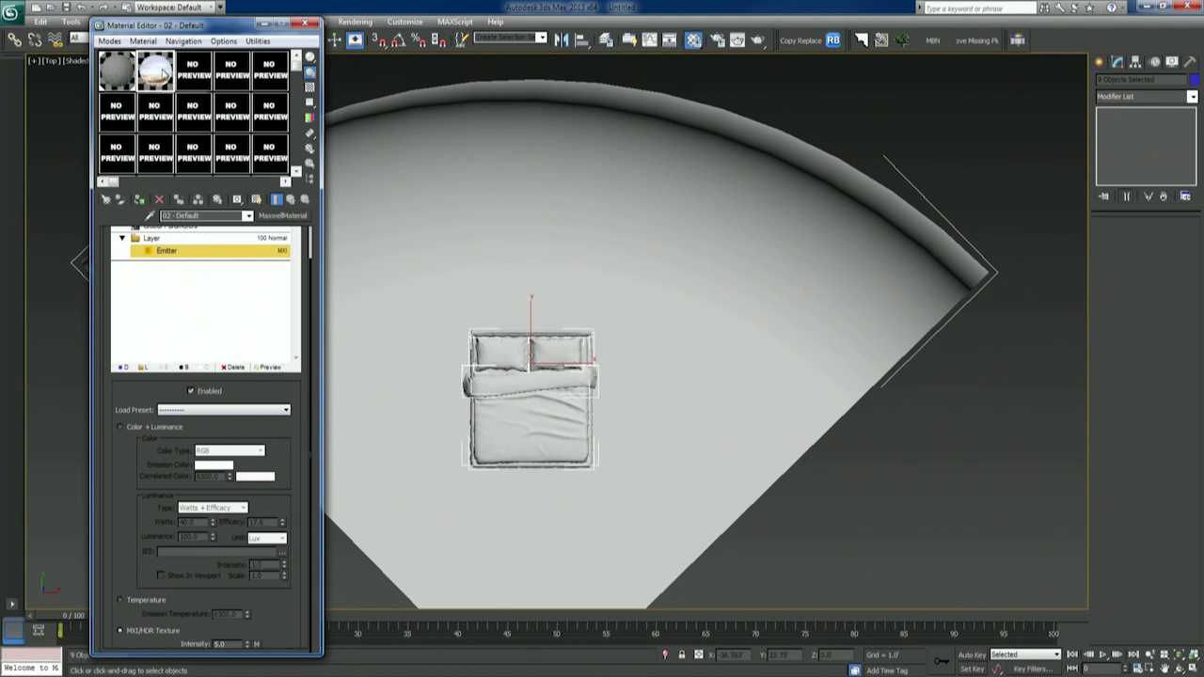
pyautogui.click(197, 78)
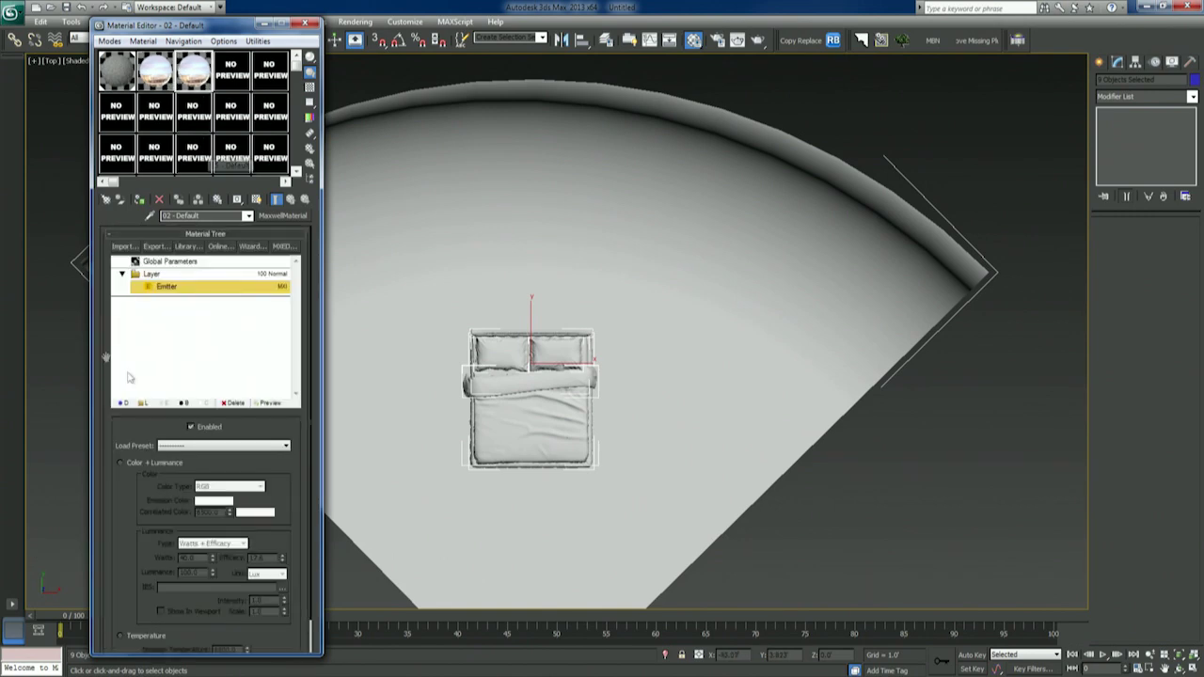
# Step: Start replacing the copied emitter's MXI/HDR texture, browsing to the Umbrella_A folder inside Lightsmith
pyautogui.click(258, 644)
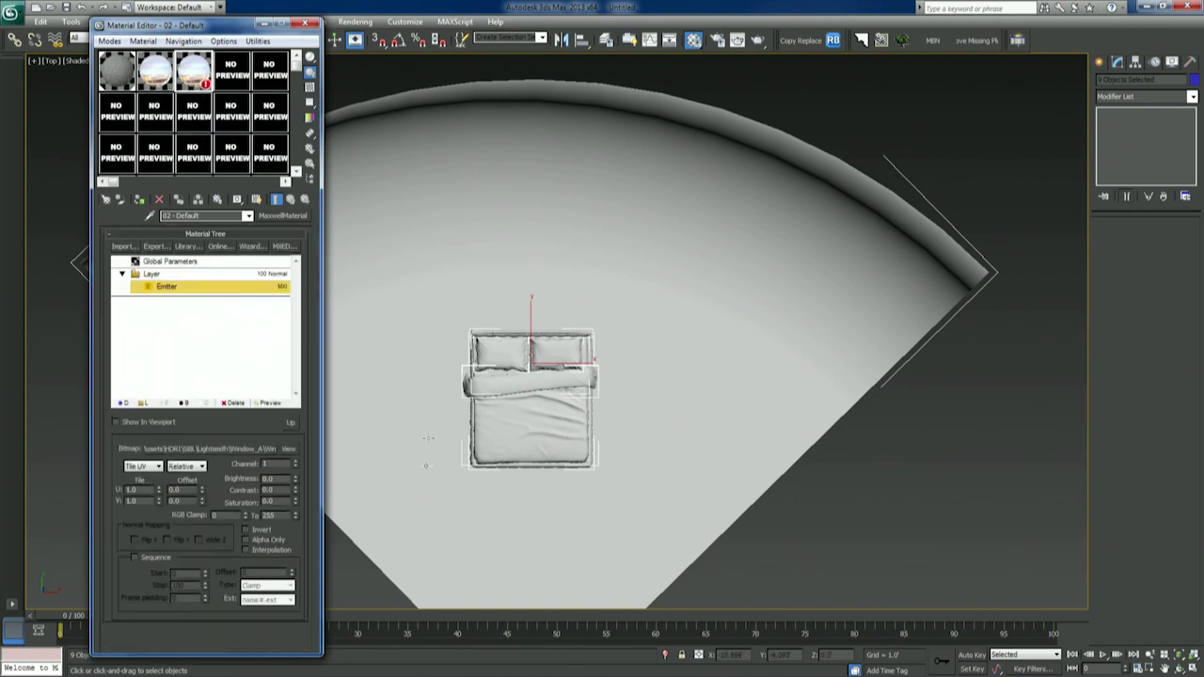
pyautogui.click(231, 447)
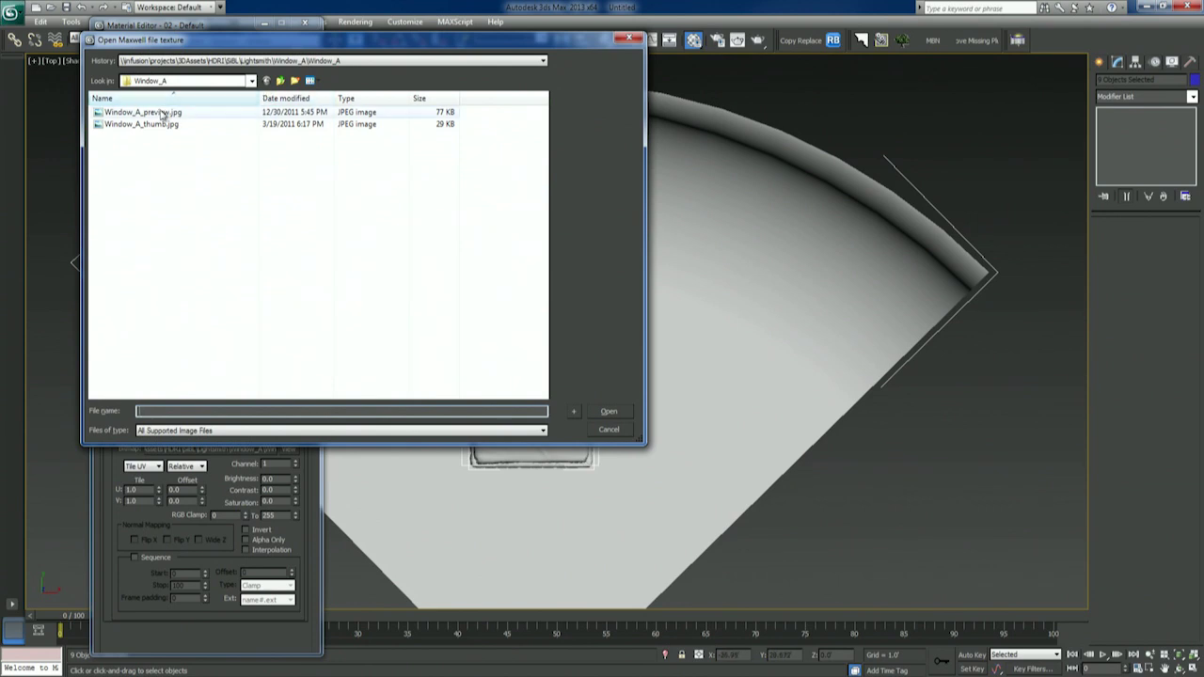
pyautogui.click(278, 81)
pyautogui.click(278, 82)
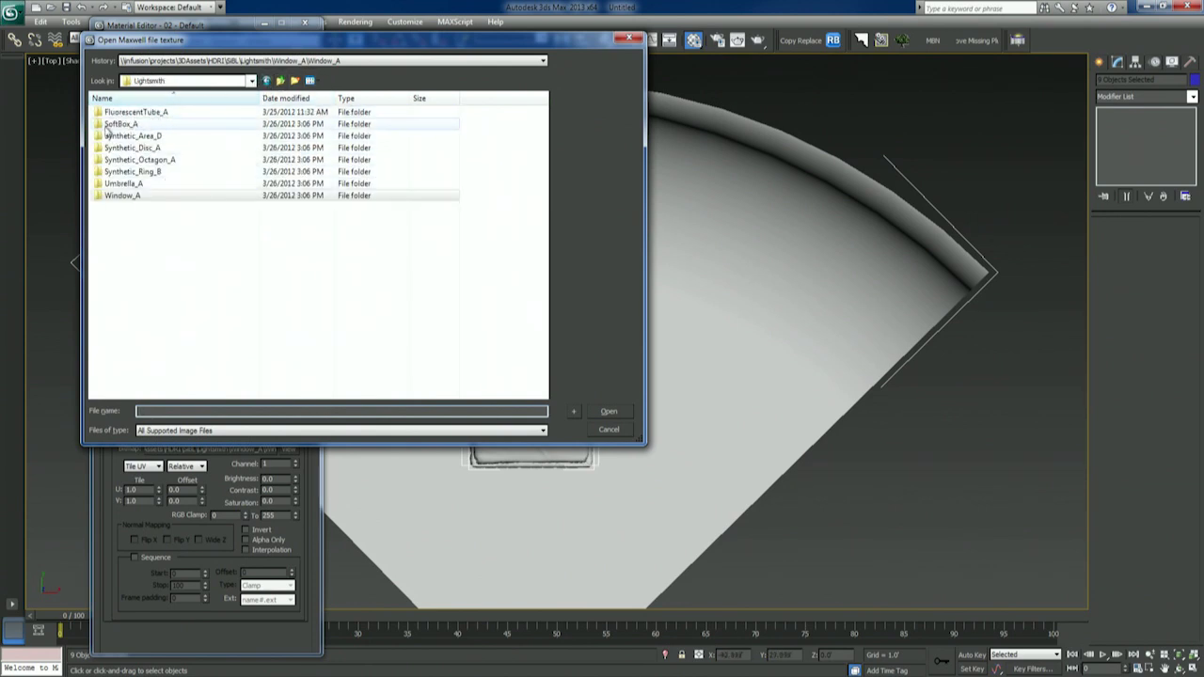
pyautogui.click(141, 125)
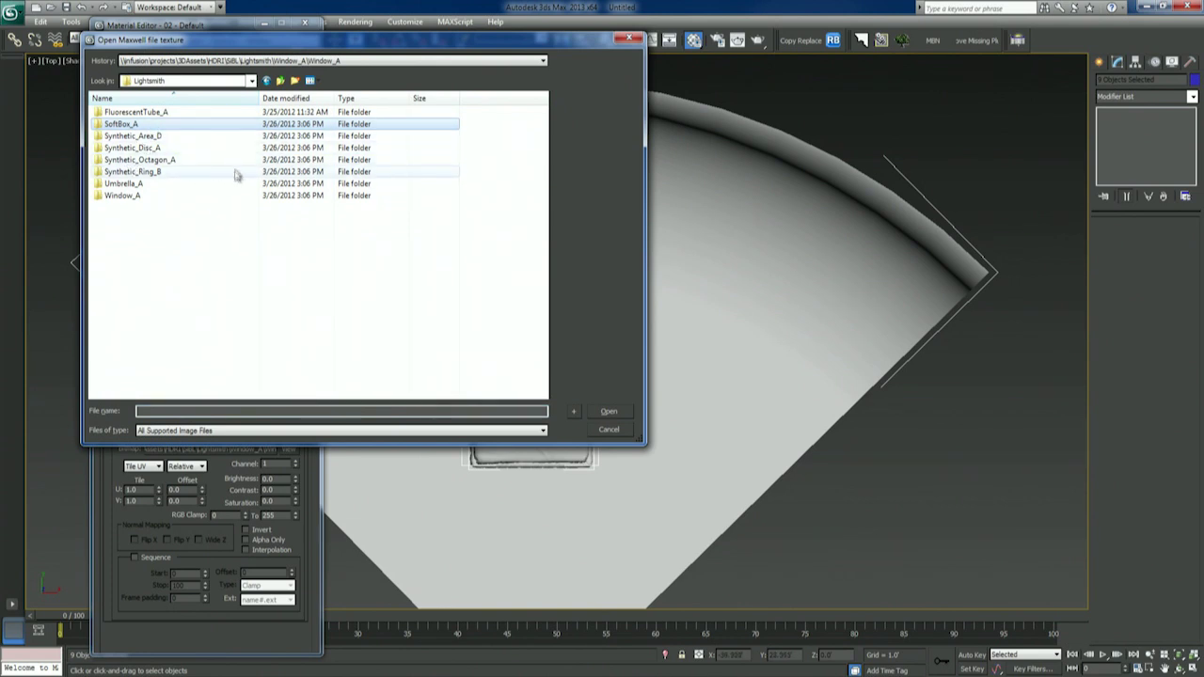
pyautogui.click(146, 136)
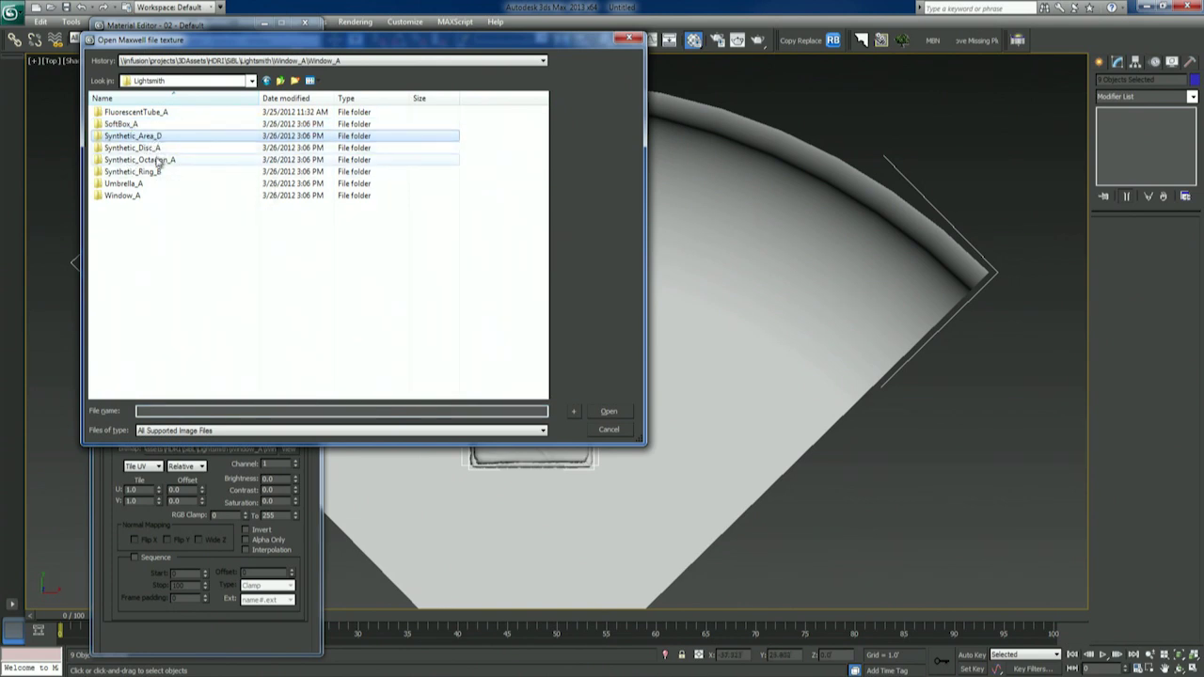
pyautogui.click(141, 114)
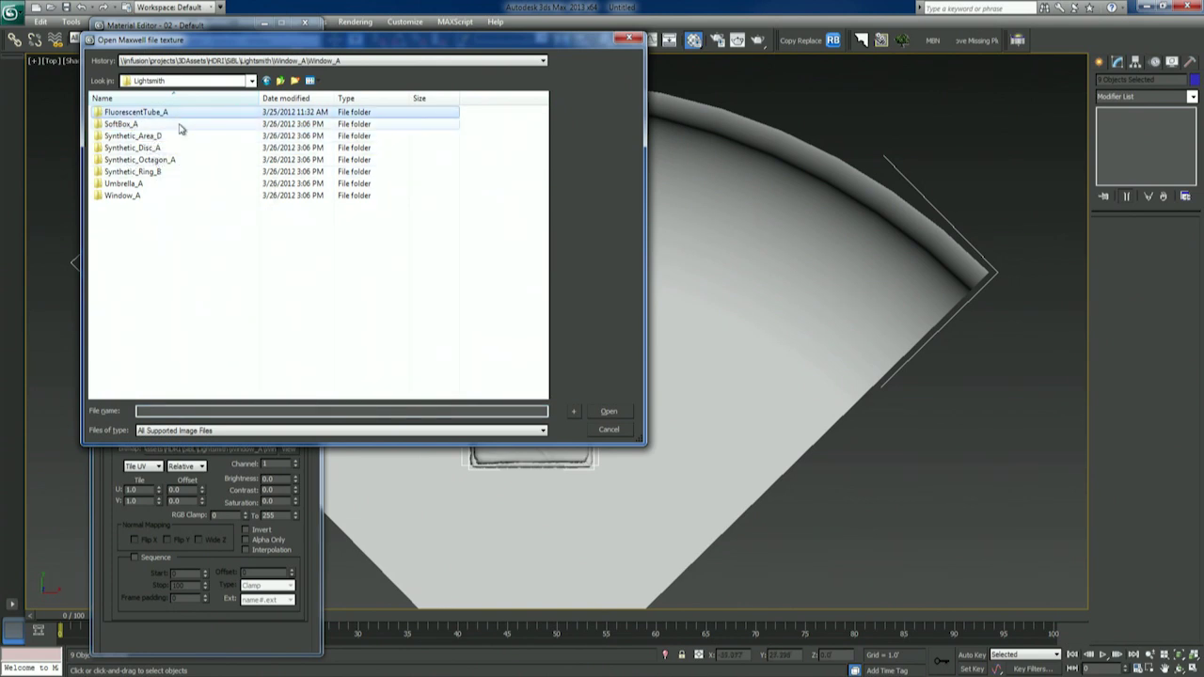
pyautogui.doubleClick(151, 184)
pyautogui.doubleClick(130, 114)
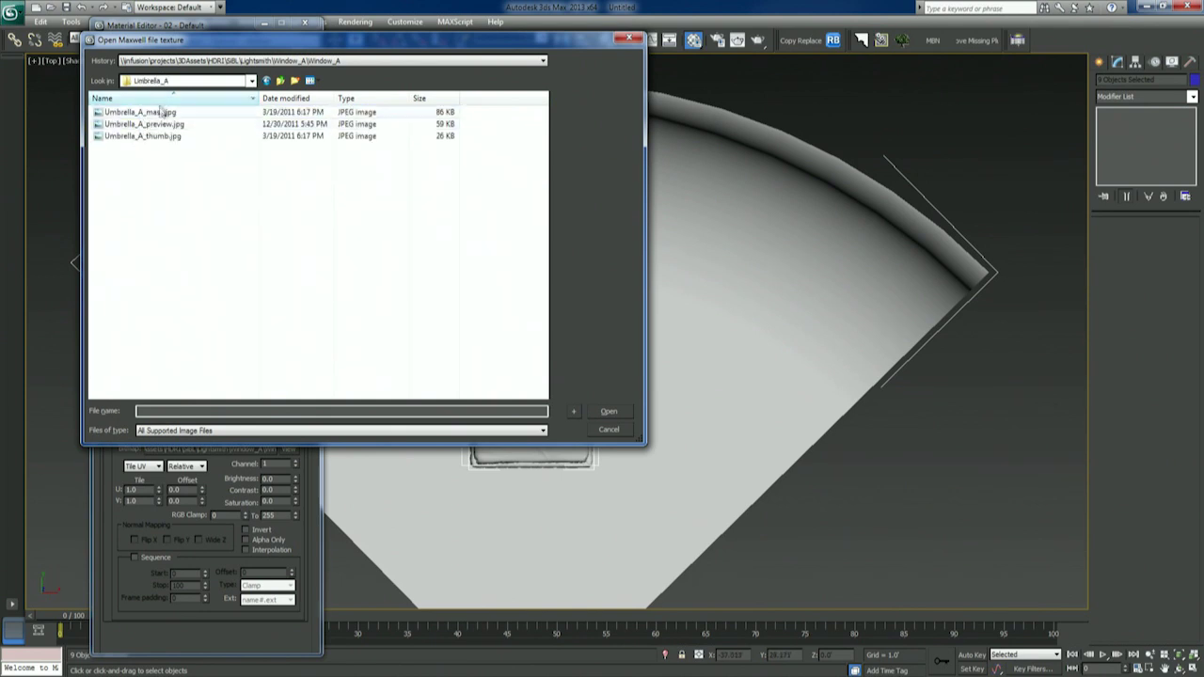
# Step: List all file types, load Umbrella_A.exr as the copied emitter's texture, check the image and return to the emitter parameters
pyautogui.click(188, 430)
pyautogui.click(188, 442)
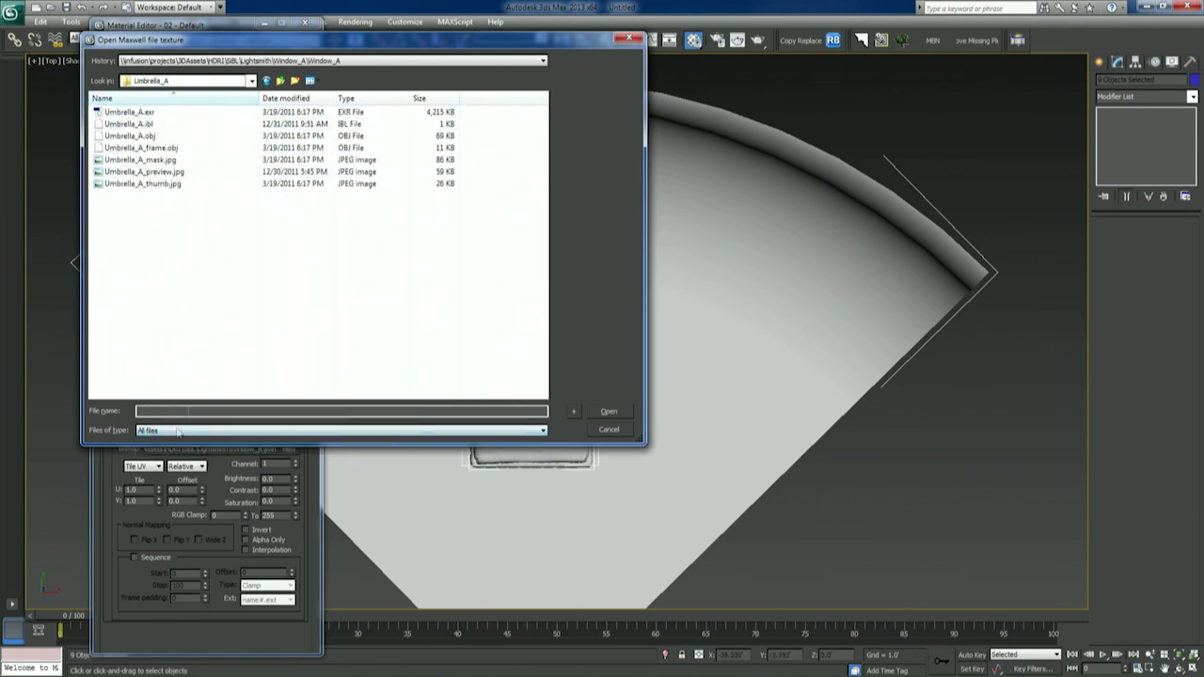
pyautogui.click(162, 113)
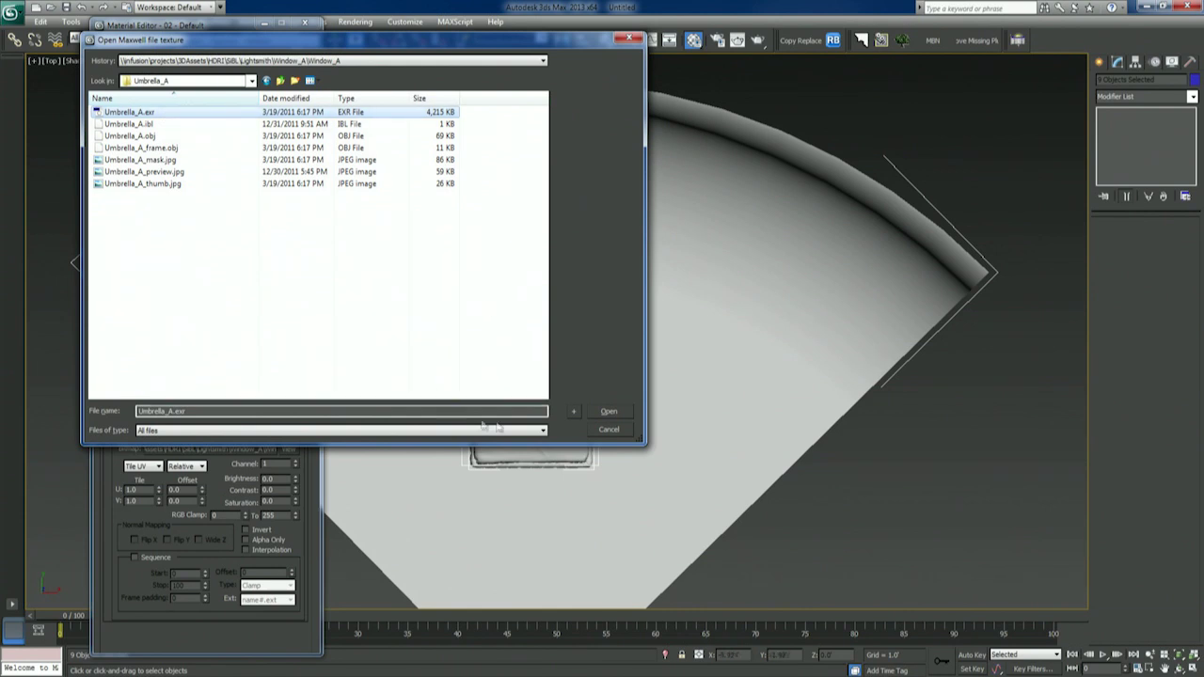
pyautogui.click(606, 411)
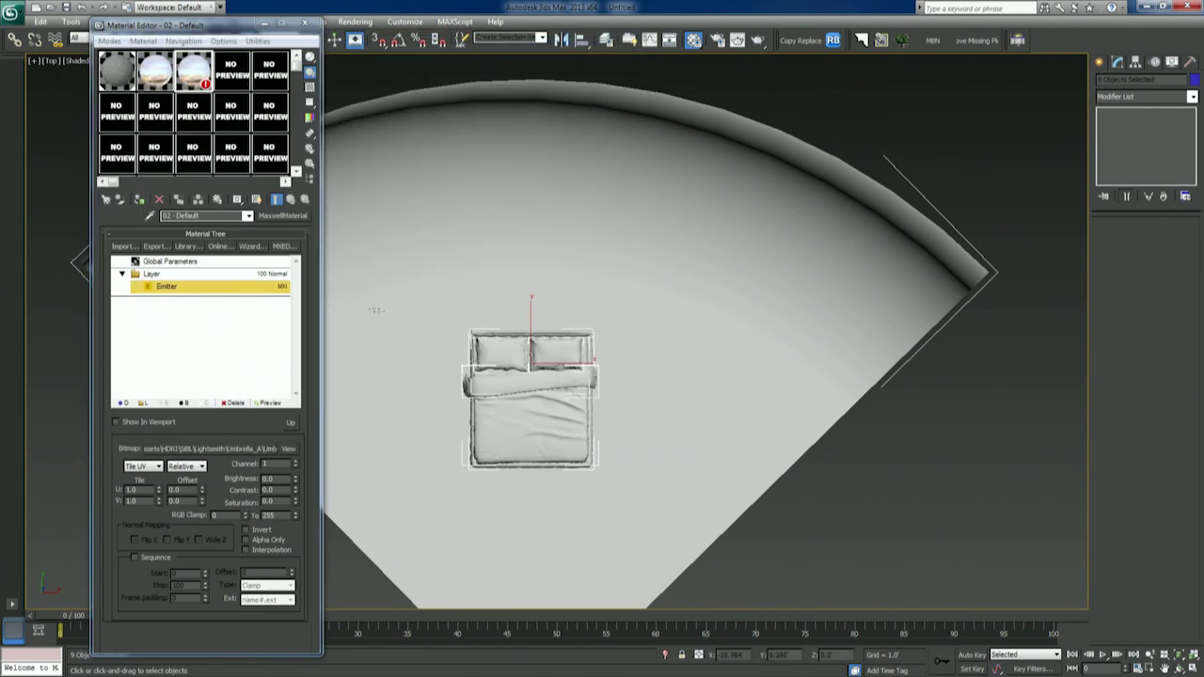
pyautogui.click(288, 451)
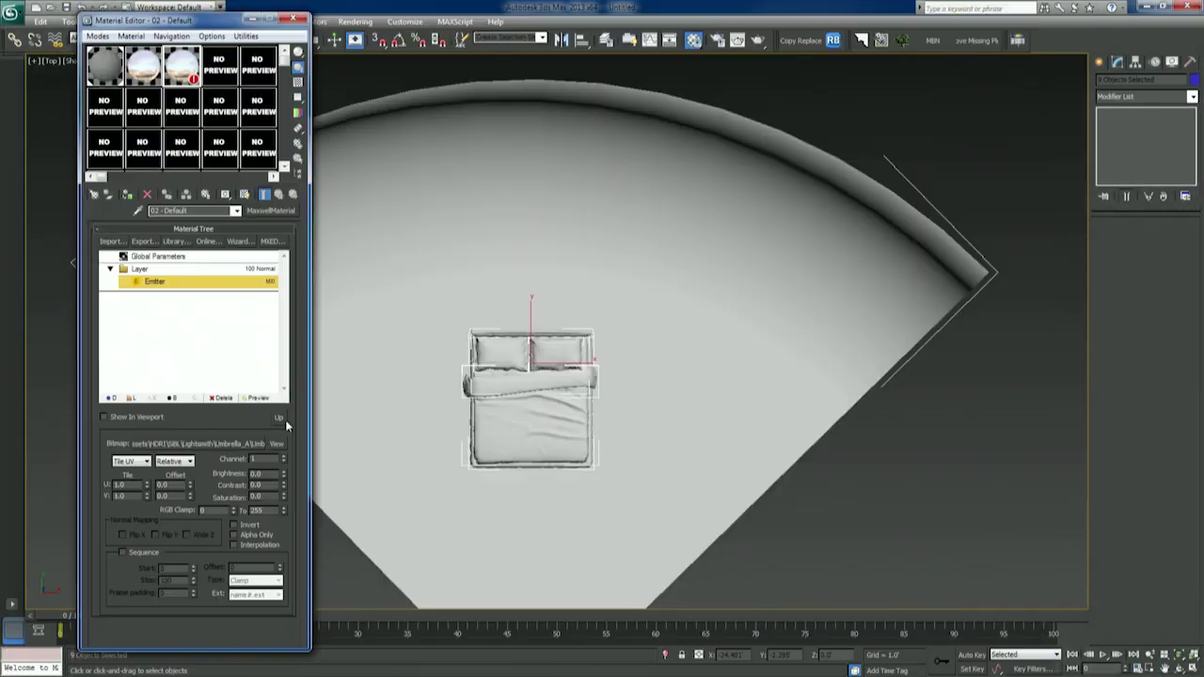
pyautogui.click(281, 419)
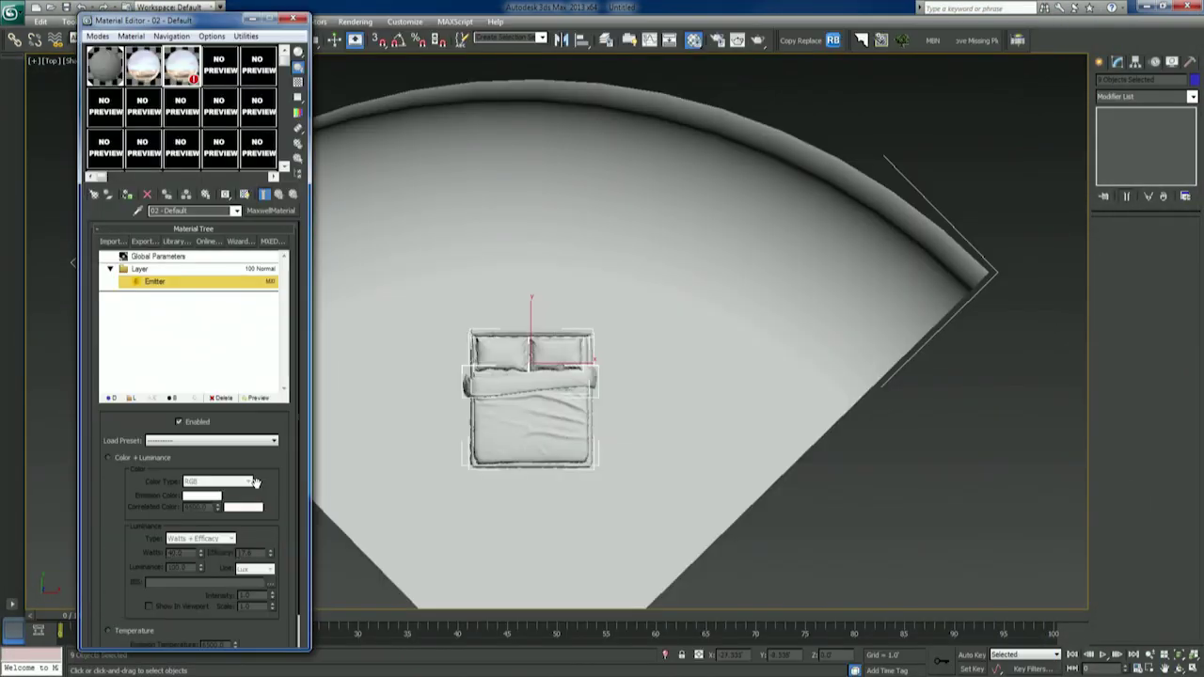
# Step: Rename the material in the second sample slot as Light_Window
pyautogui.click(145, 72)
pyautogui.moveTo(202, 211); pyautogui.dragTo(73, 215)
pyautogui.press('BackSpace')
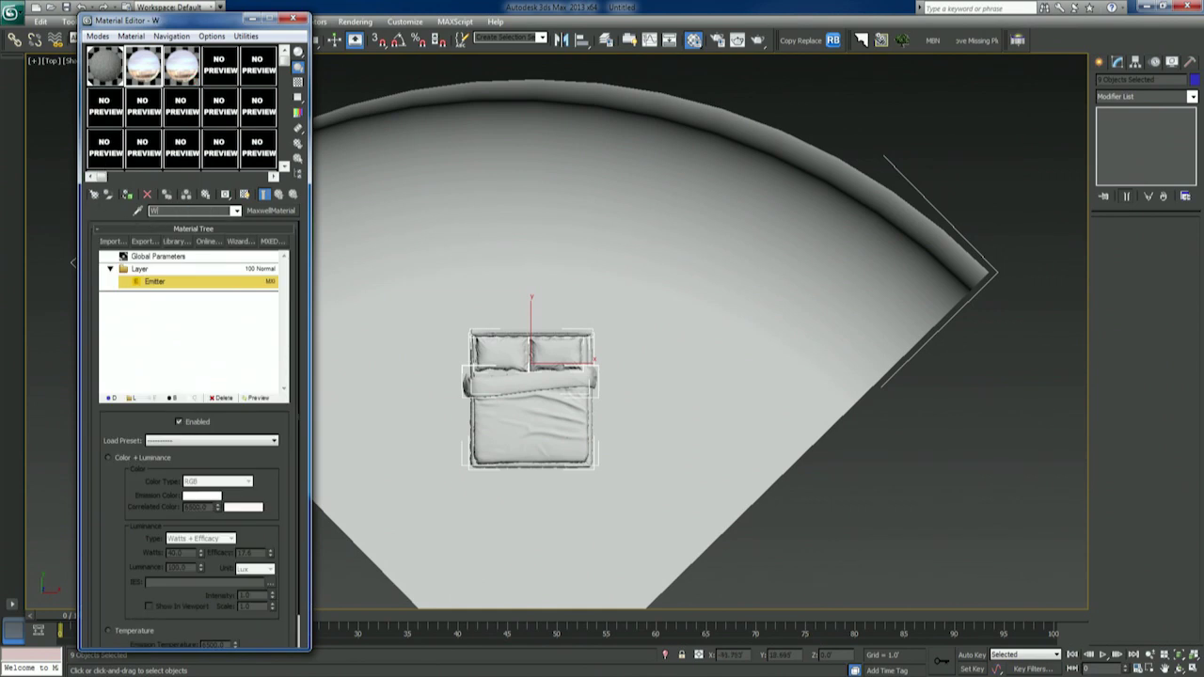
pyautogui.write('Light')
pyautogui.write('_Wion')
pyautogui.write('nde')
pyautogui.write('ow')
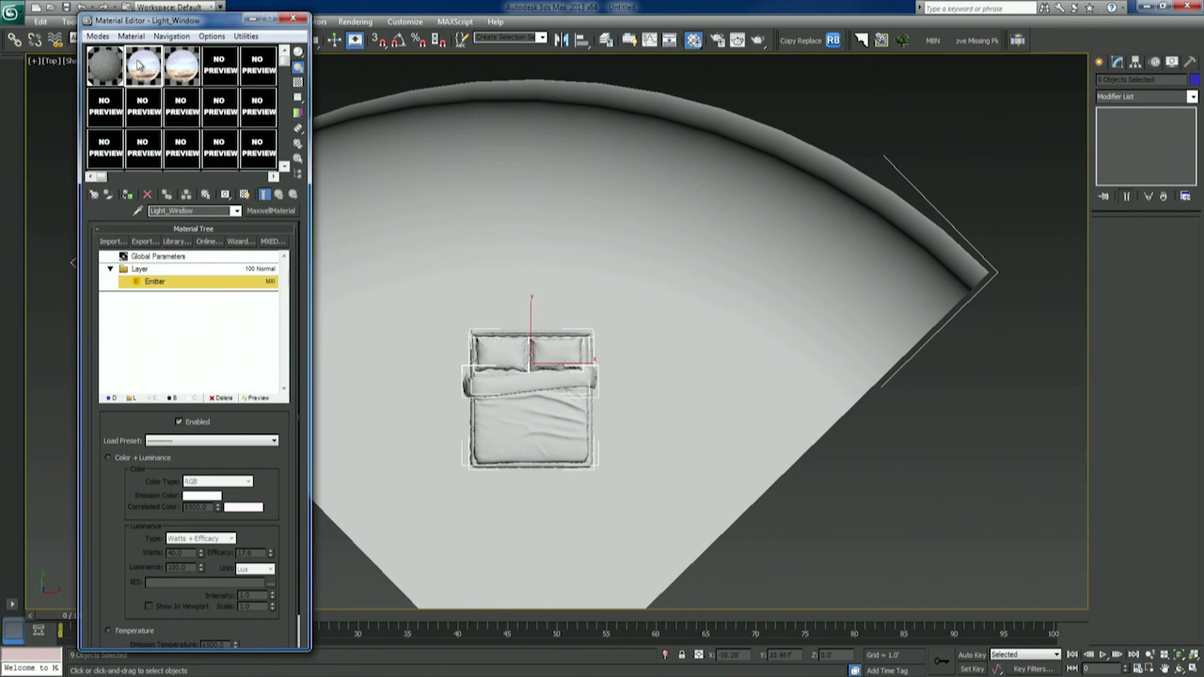
# Step: Rename the copied material in the third sample slot as Light_Umbrella
pyautogui.click(183, 70)
pyautogui.write('Light')
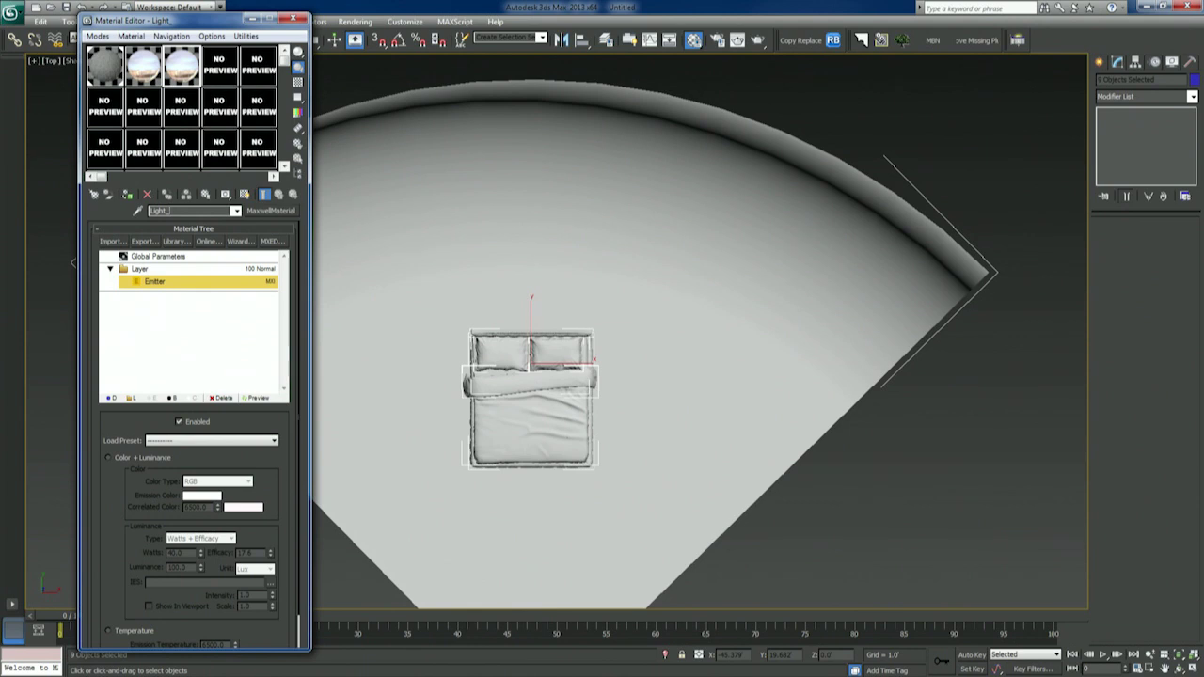
pyautogui.write('_Umbrella')
pyautogui.click(143, 66)
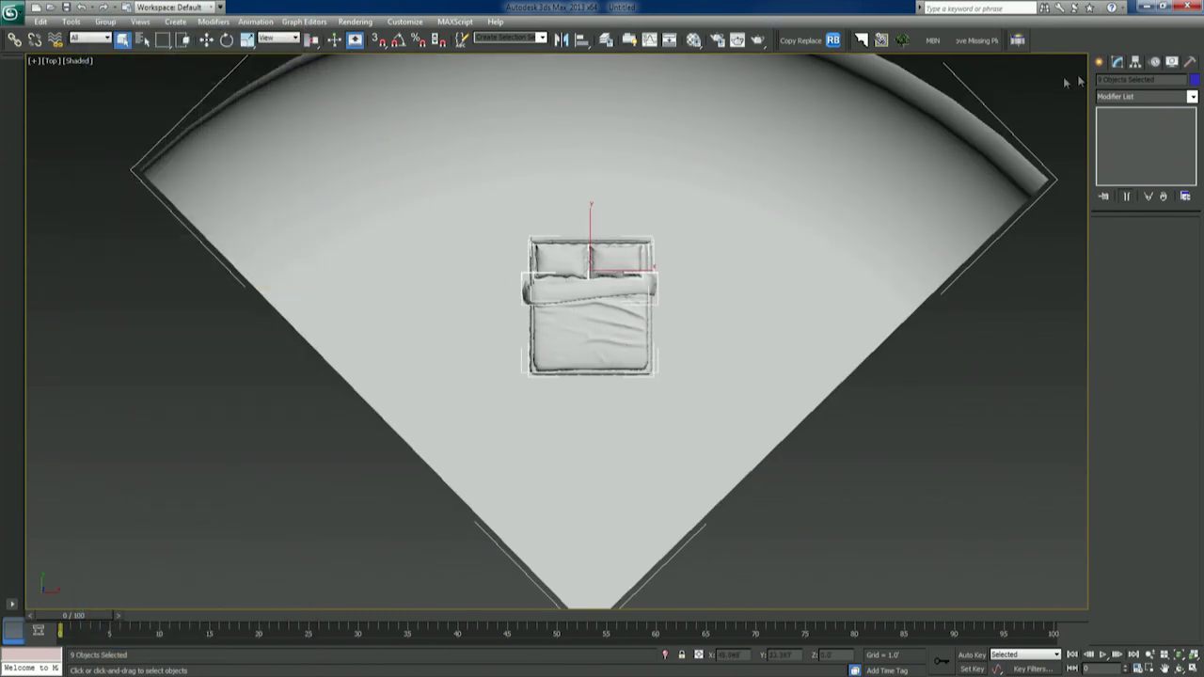
# Step: Create two planes in front of the backdrop in the Top view, one about 9.4' square and one about 7' square
pyautogui.click(1100, 62)
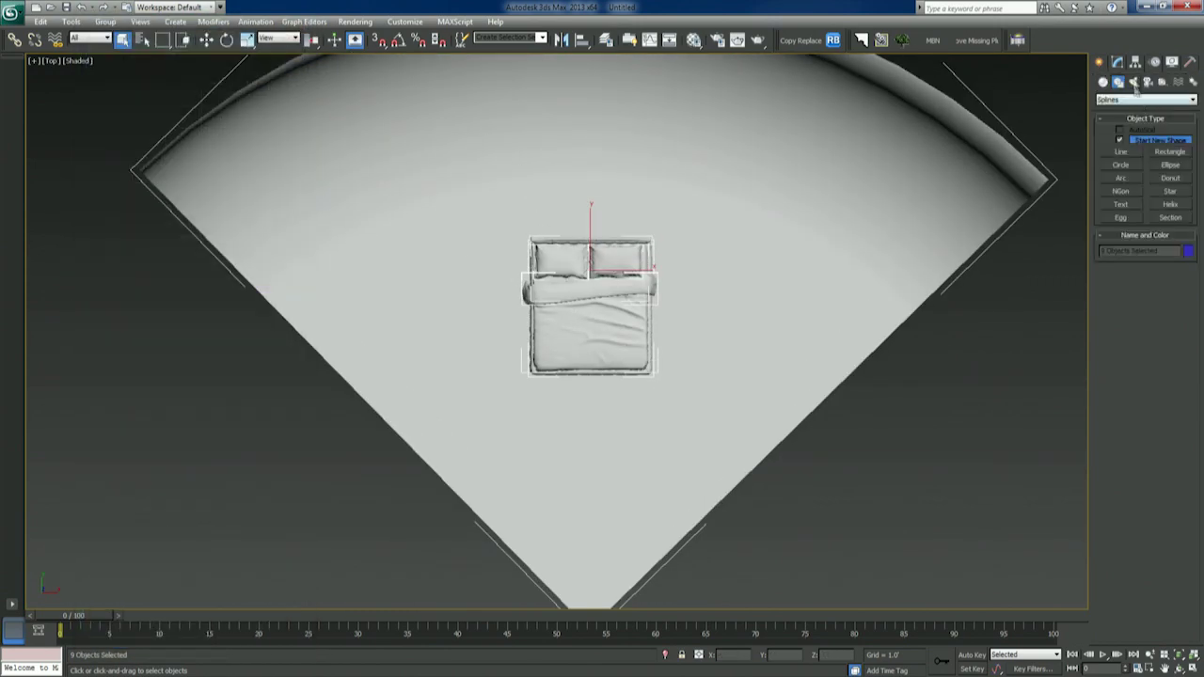
pyautogui.click(1103, 82)
pyautogui.click(1171, 194)
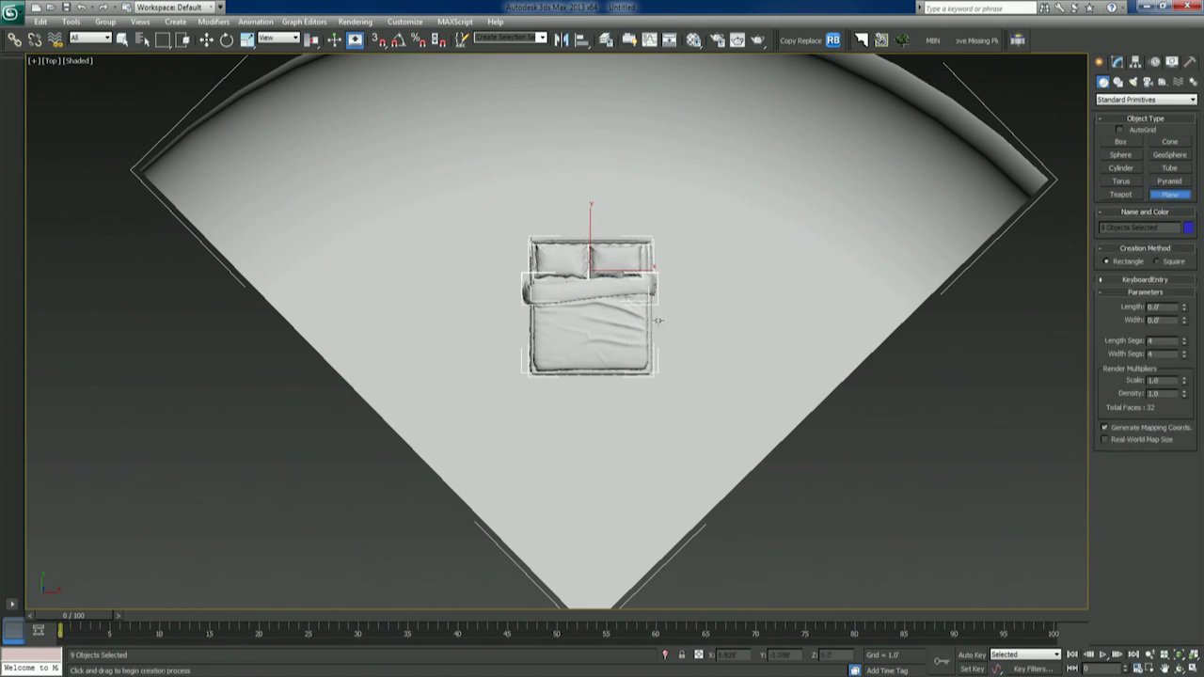
pyautogui.moveTo(775, 465); pyautogui.dragTo(870, 560)
pyautogui.moveTo(871, 560); pyautogui.dragTo(757, 437, button='middle')
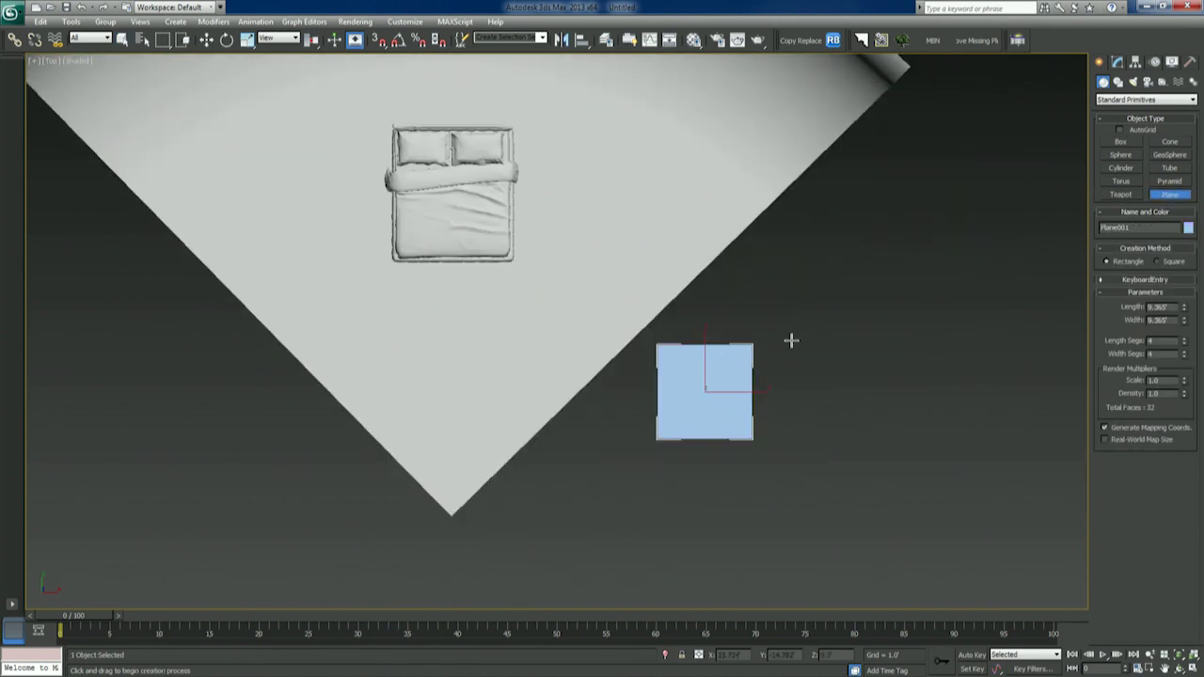
pyautogui.moveTo(518, 465); pyautogui.dragTo(589, 537)
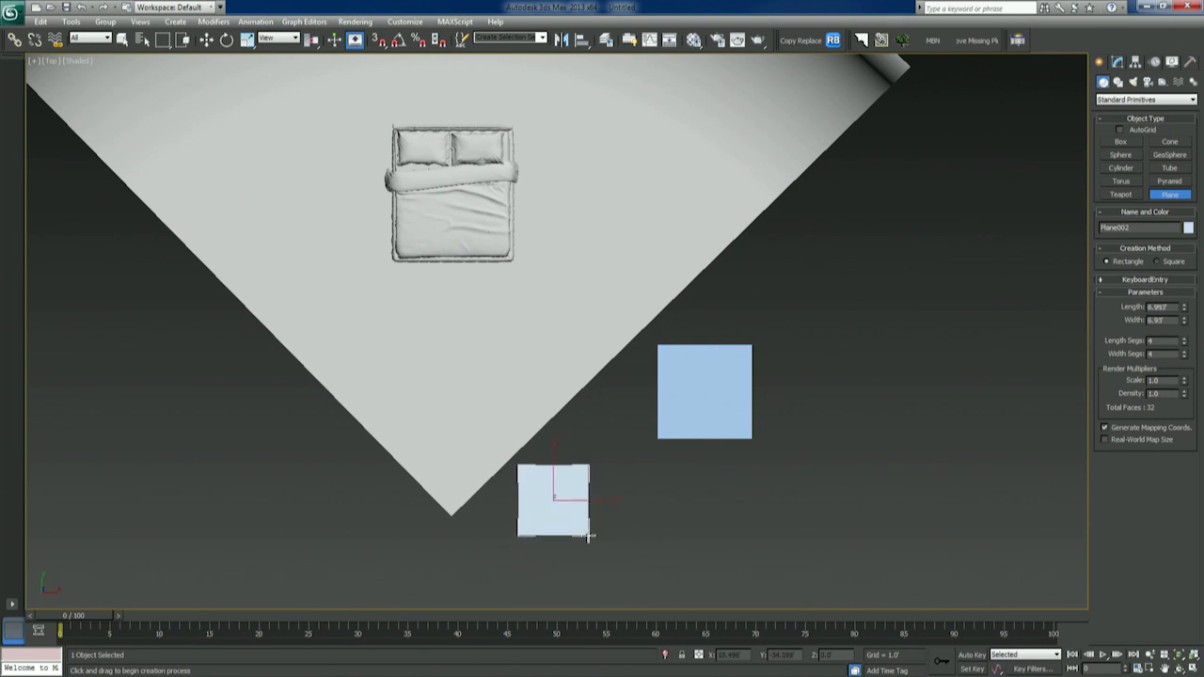
# Step: Resize the larger plane to a length of about 8.99' and a width of about 13.2'
pyautogui.click(715, 374)
pyautogui.click(1117, 61)
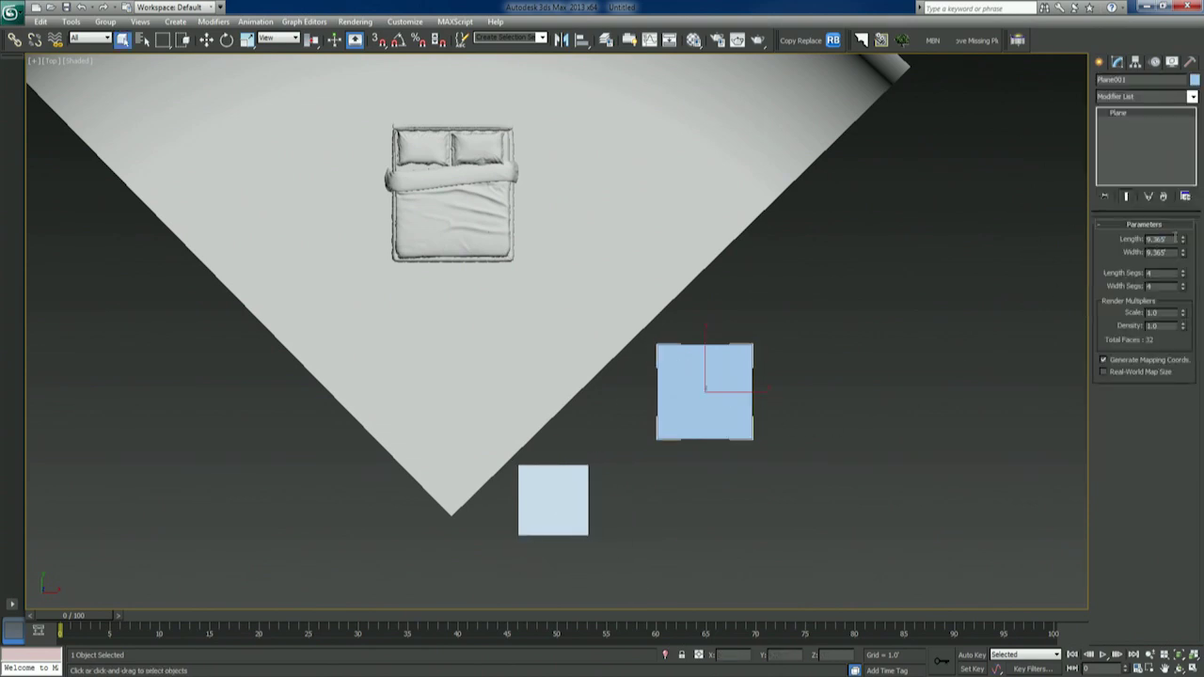
pyautogui.moveTo(1185, 243); pyautogui.dragTo(1191, 257)
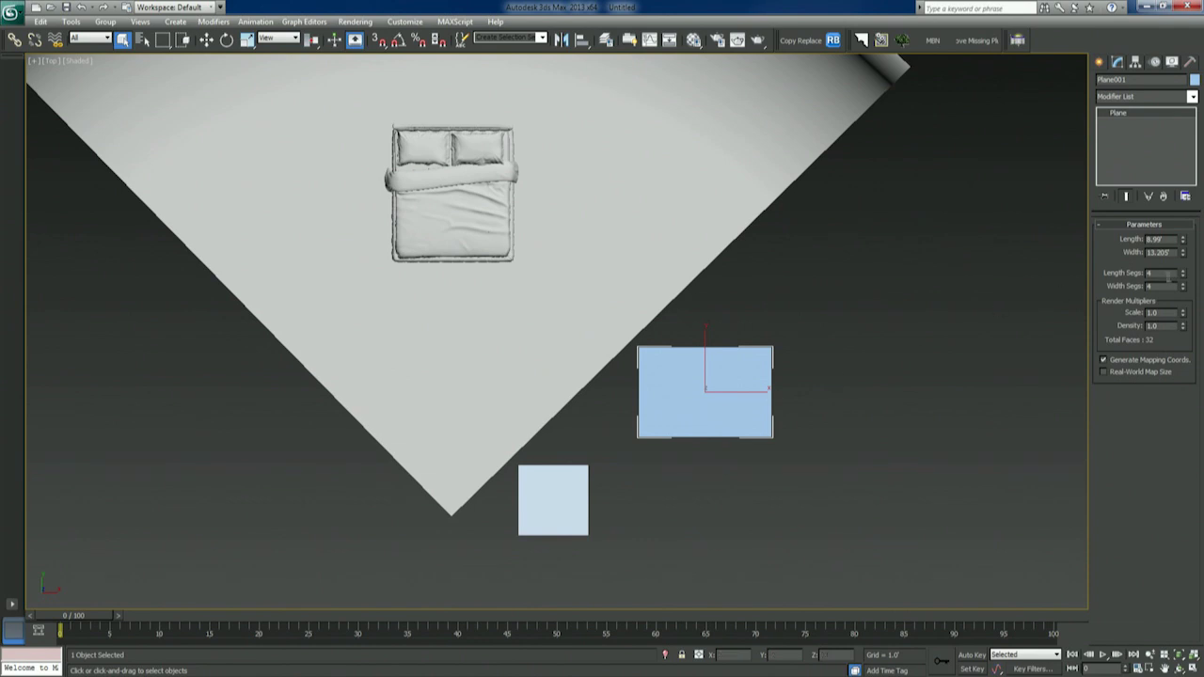
# Step: Display edged faces and reduce both planes to a single segment in length and width
pyautogui.press('F4')
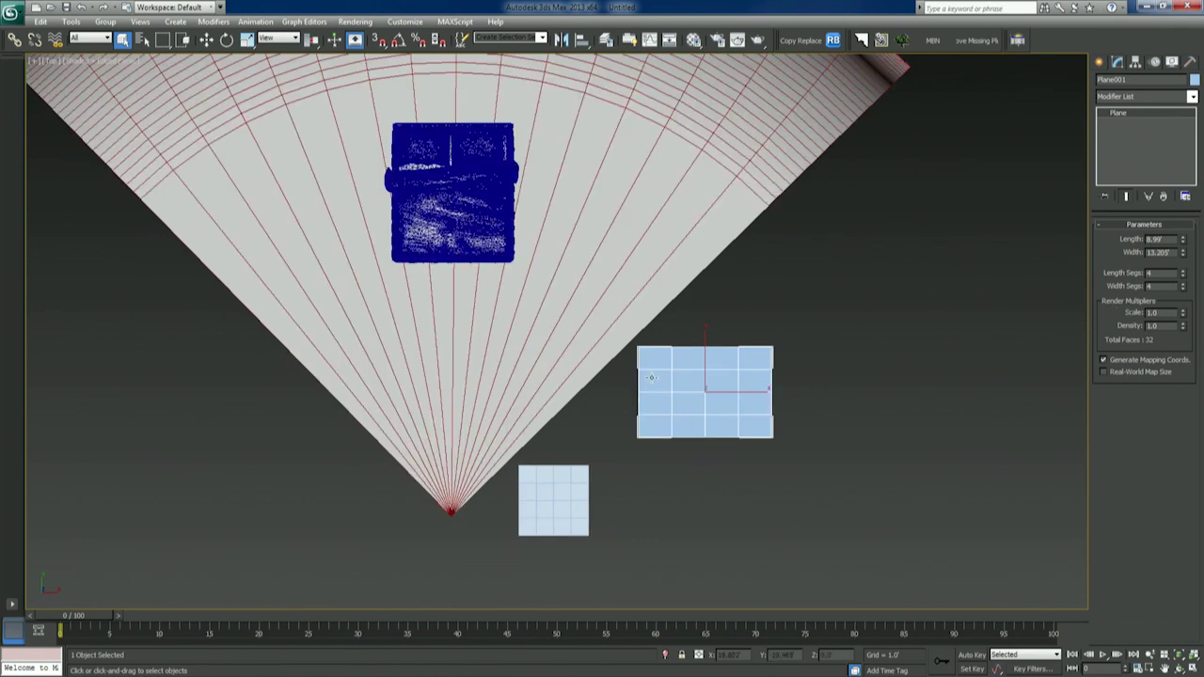
pyautogui.moveTo(1183, 276); pyautogui.dragTo(1187, 310)
pyautogui.click(574, 481)
pyautogui.click(614, 444)
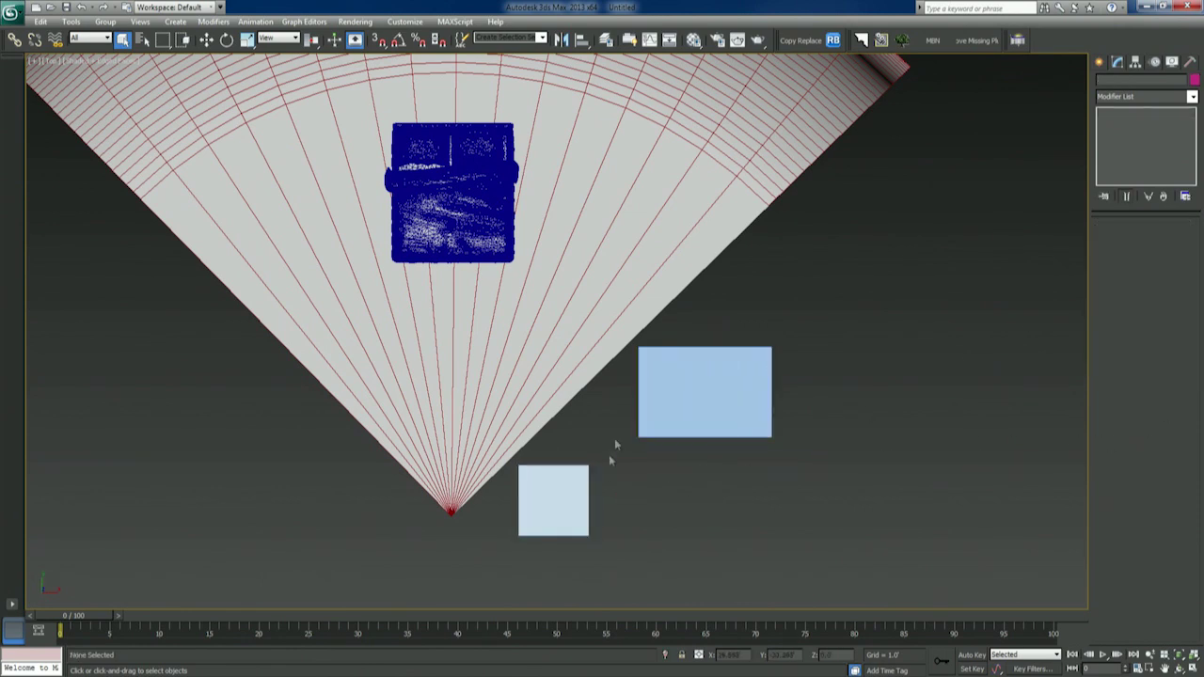
# Step: Convert both planes together to Editable Poly
pyautogui.moveTo(792, 431); pyautogui.dragTo(575, 554)
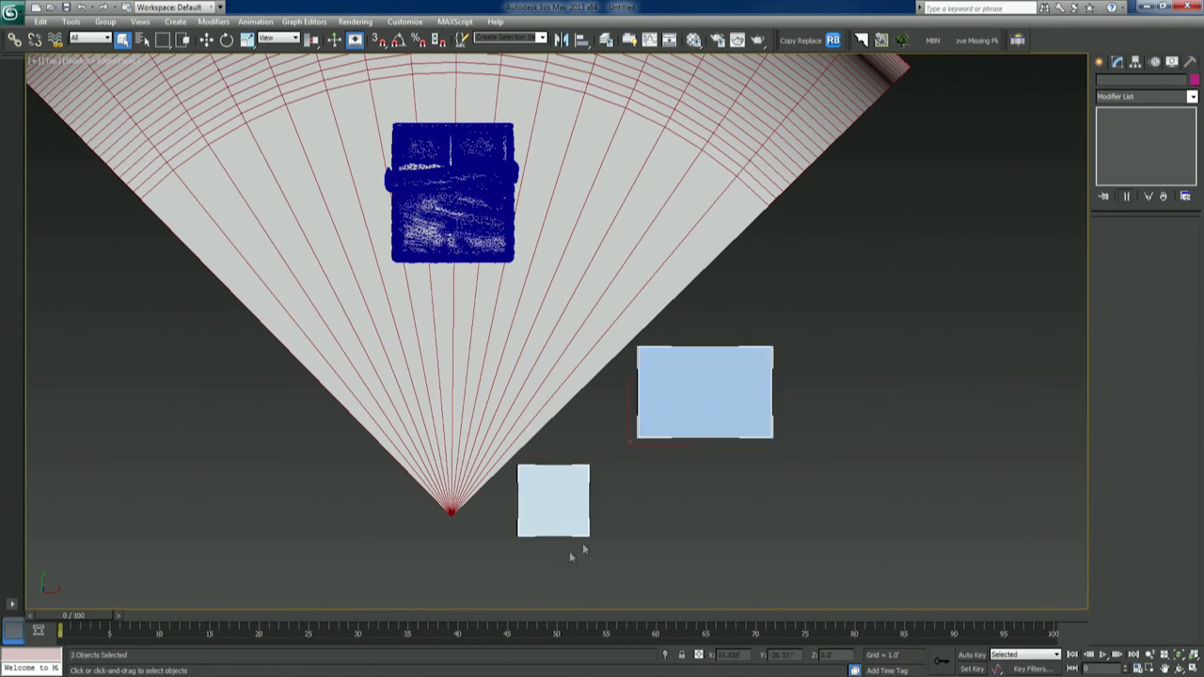
pyautogui.rightClick(695, 377)
pyautogui.moveTo(774, 495)
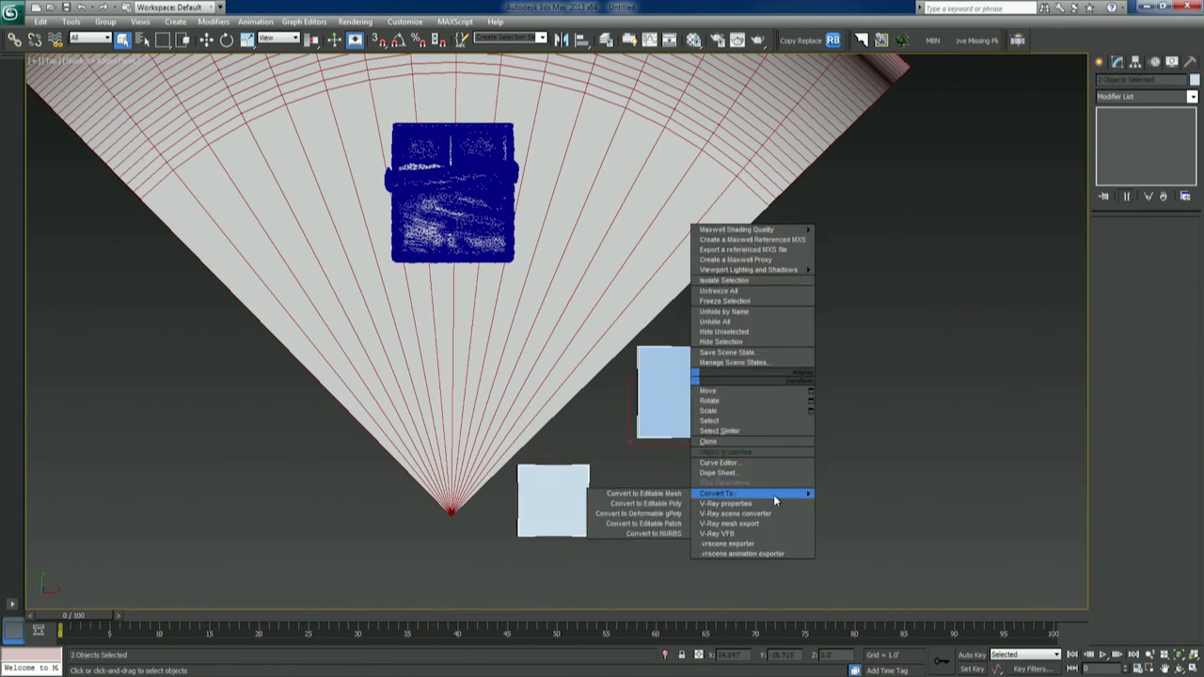
pyautogui.click(656, 505)
# Step: Switch to a Perspective view showing the bed and both light planes from above, with edged faces turned off
pyautogui.click(712, 398)
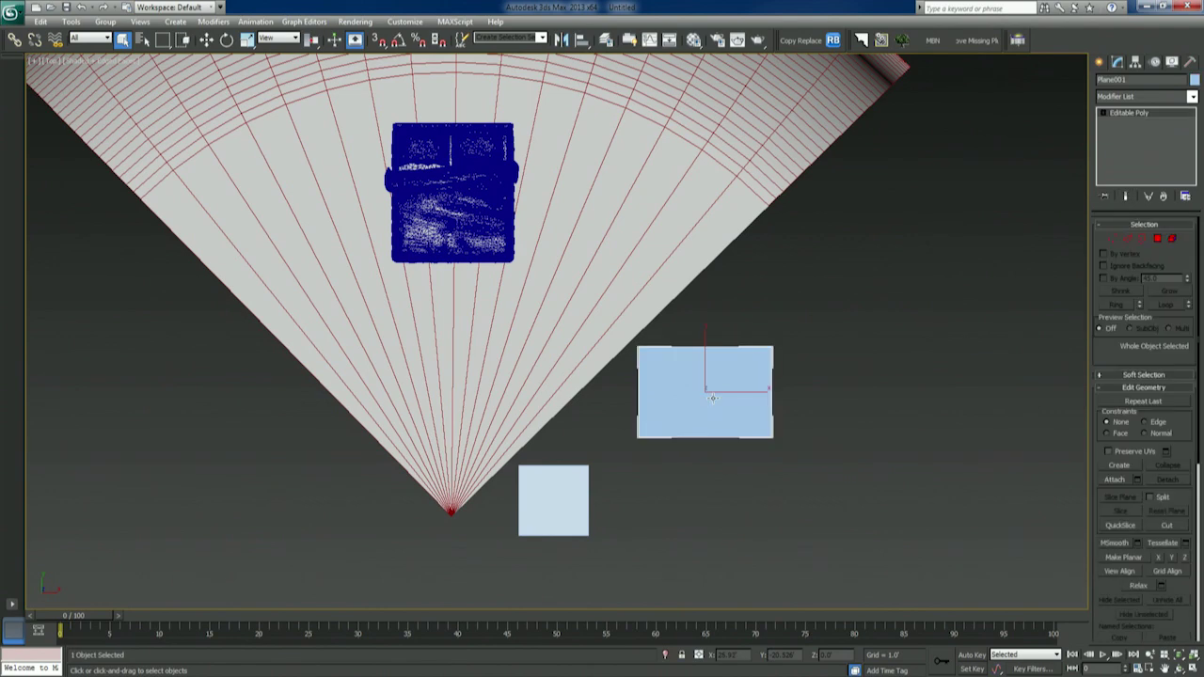
pyautogui.press('z')
pyautogui.scroll(-2, 524, 288)
pyautogui.press('p')
pyautogui.keyDown('alt'); pyautogui.moveTo(524, 288); pyautogui.dragTo(559, 352, button='middle'); pyautogui.keyUp('alt')
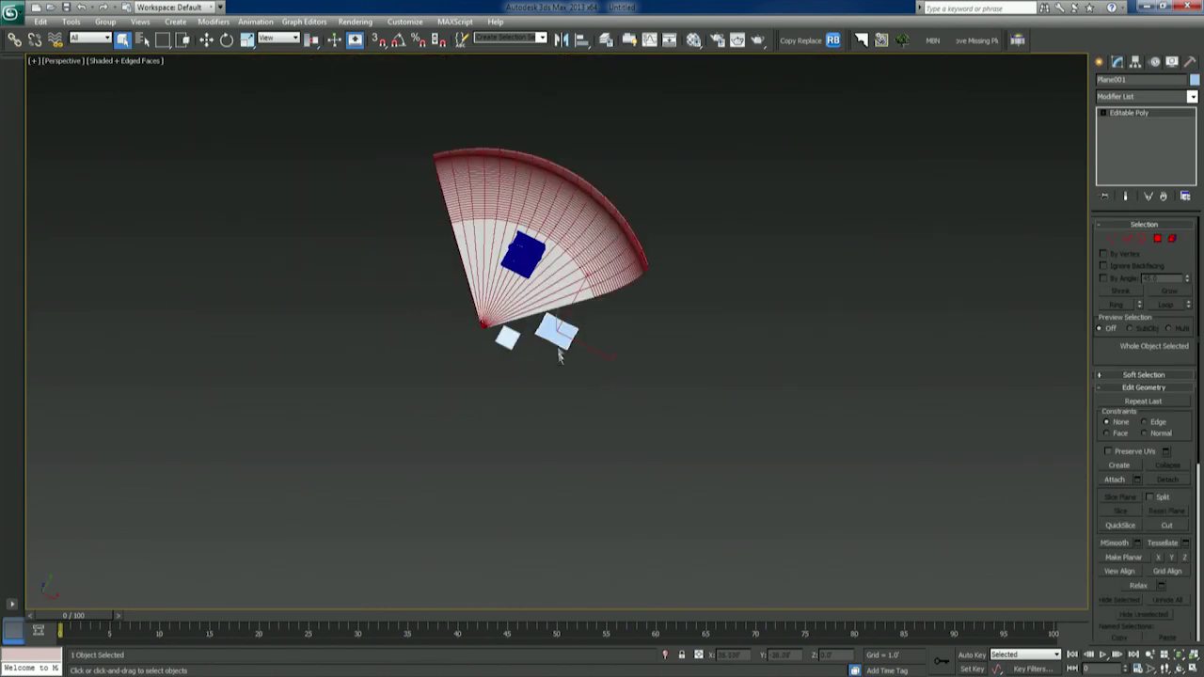
pyautogui.scroll(3, 515, 329)
pyautogui.scroll(6, 517, 325)
pyautogui.press('F4')
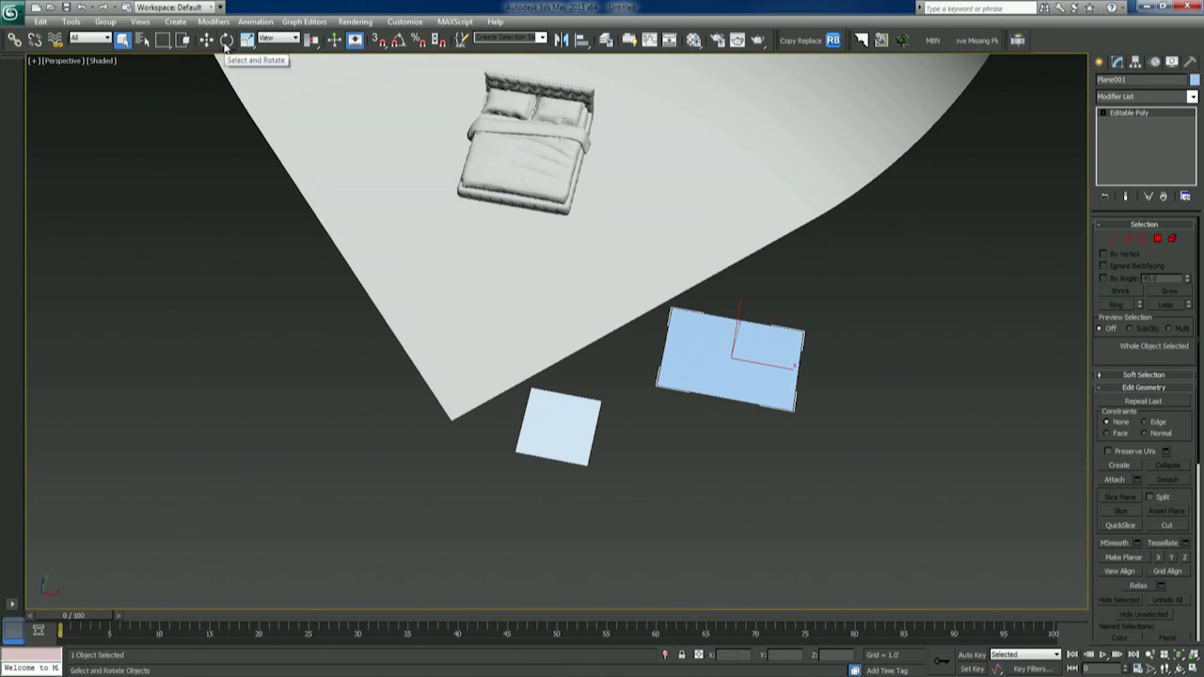
# Step: Assign the Light_Umbrella material to the smaller plane and the Light_Window material to the larger plane
pyautogui.click(555, 414)
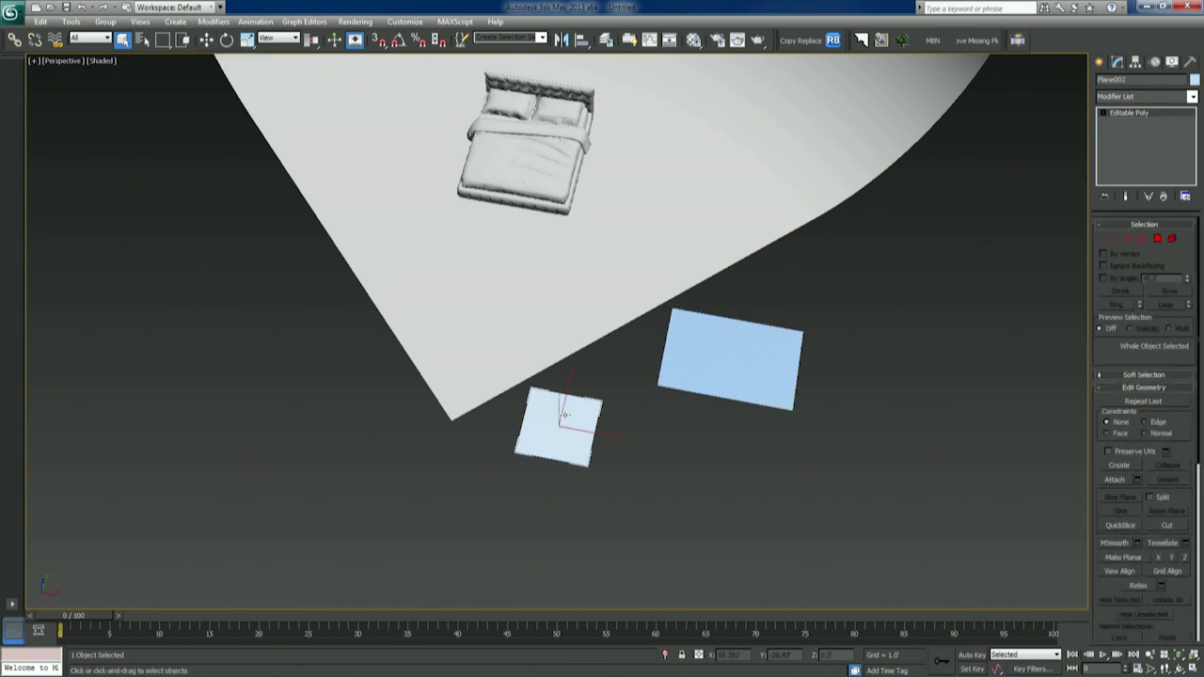
pyautogui.press('m')
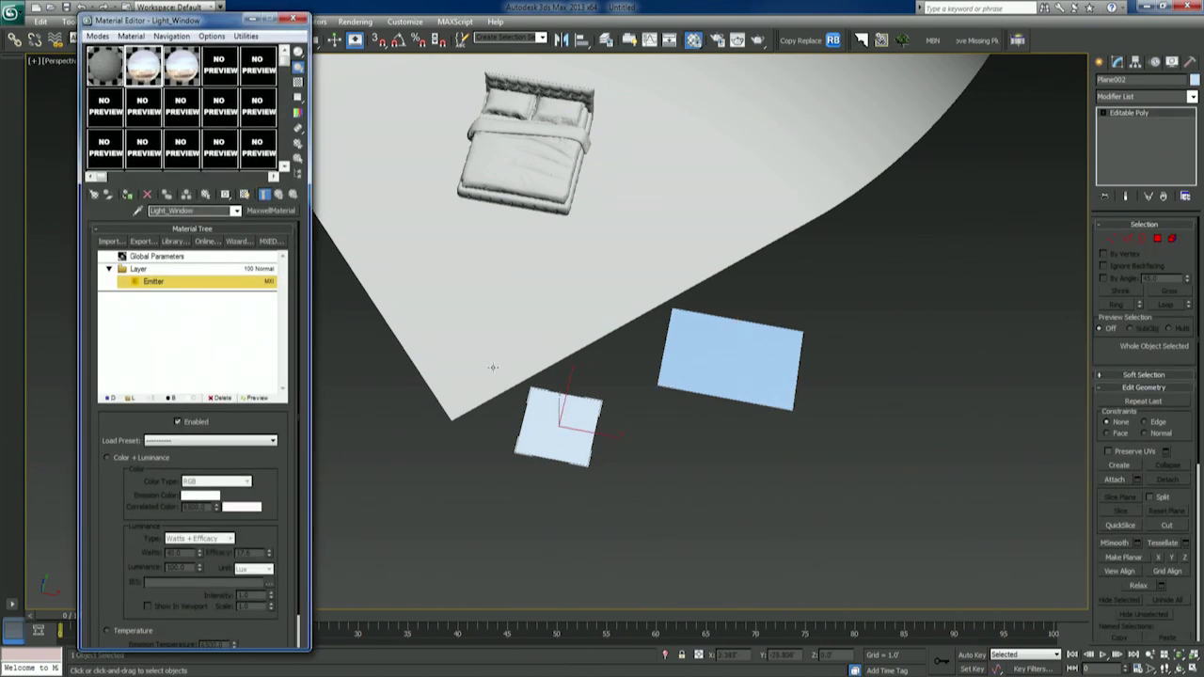
pyautogui.click(179, 69)
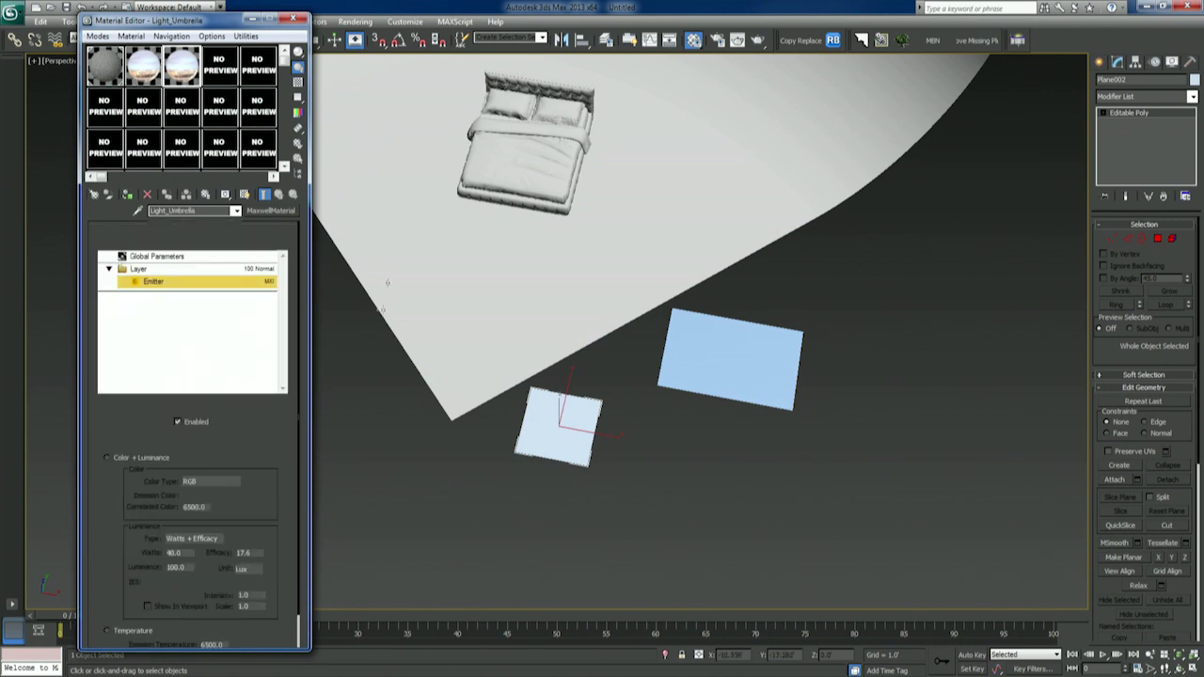
pyautogui.click(129, 195)
pyautogui.click(782, 329)
pyautogui.click(143, 70)
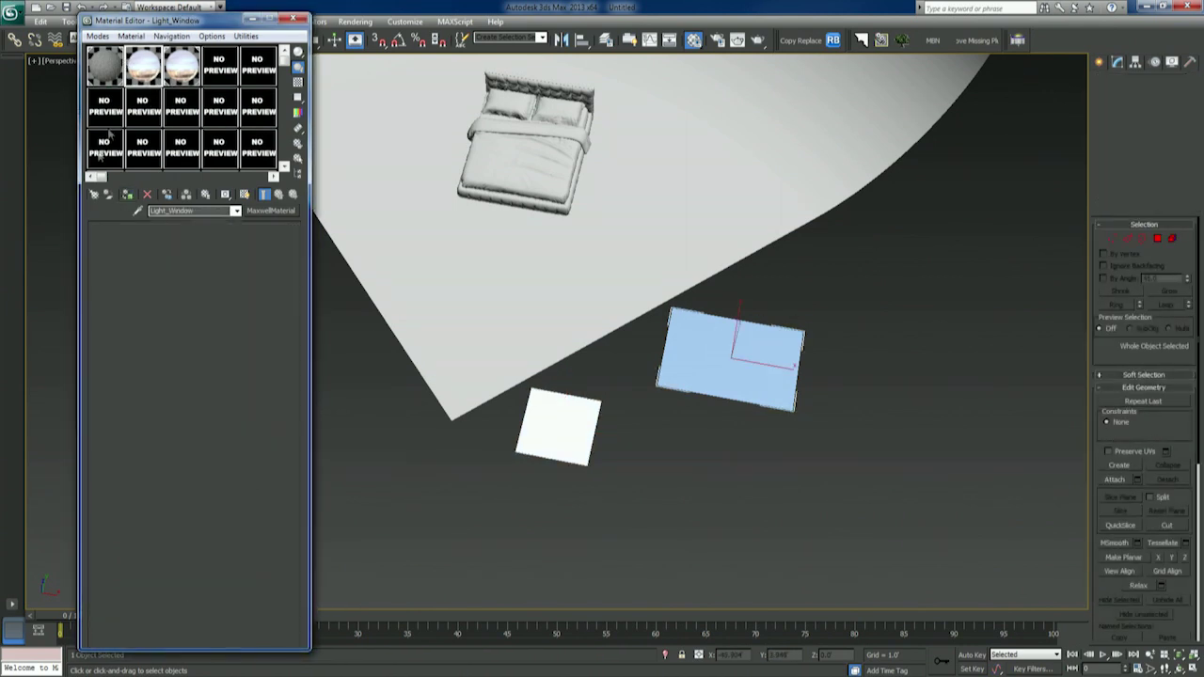
pyautogui.click(129, 195)
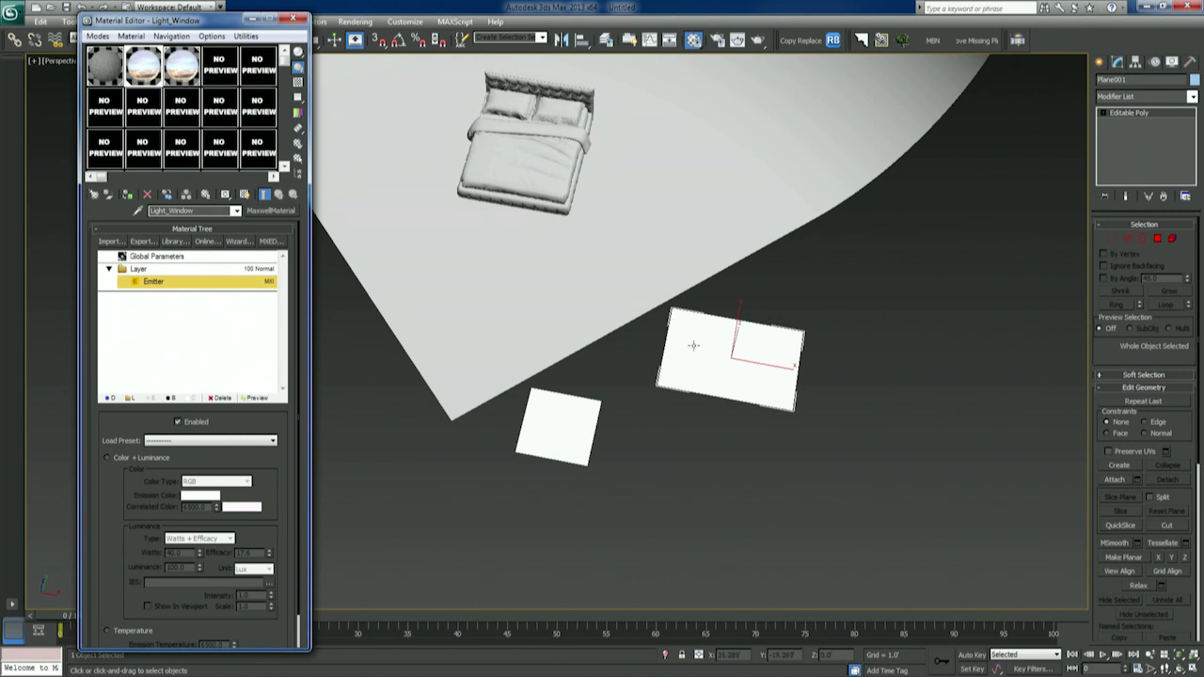
# Step: Enable viewport display of the HDR texture maps in both the Light_Window and Light_Umbrella emitters
pyautogui.scroll(-1, 262, 450)
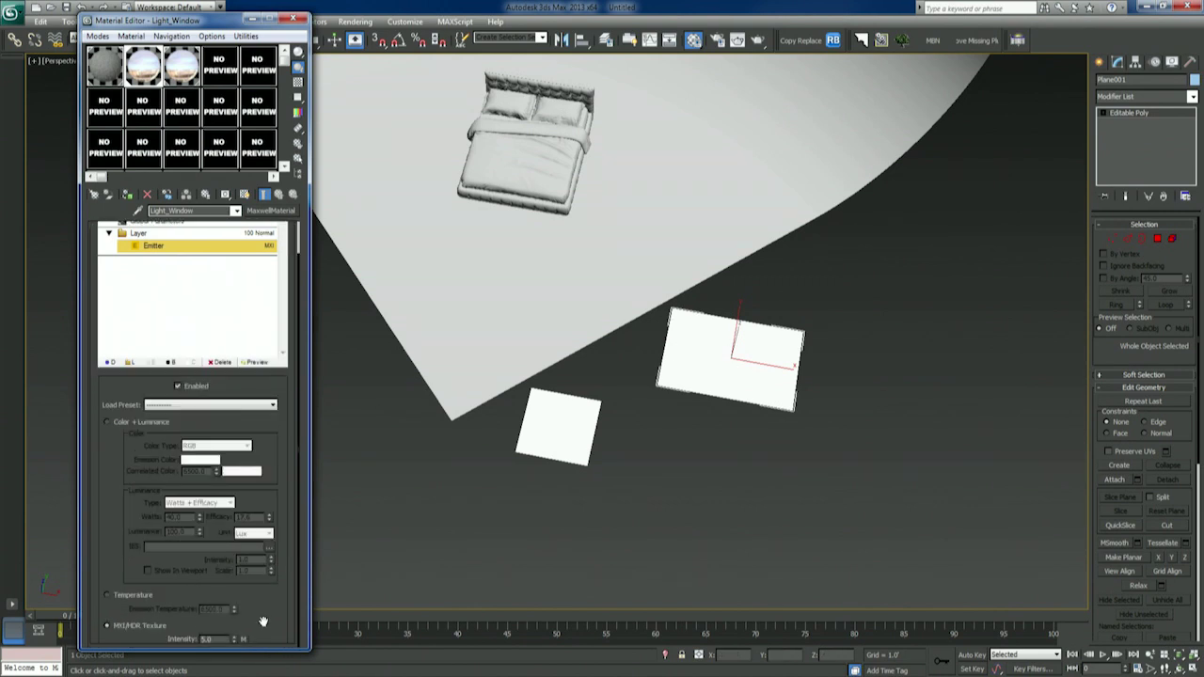
pyautogui.click(242, 642)
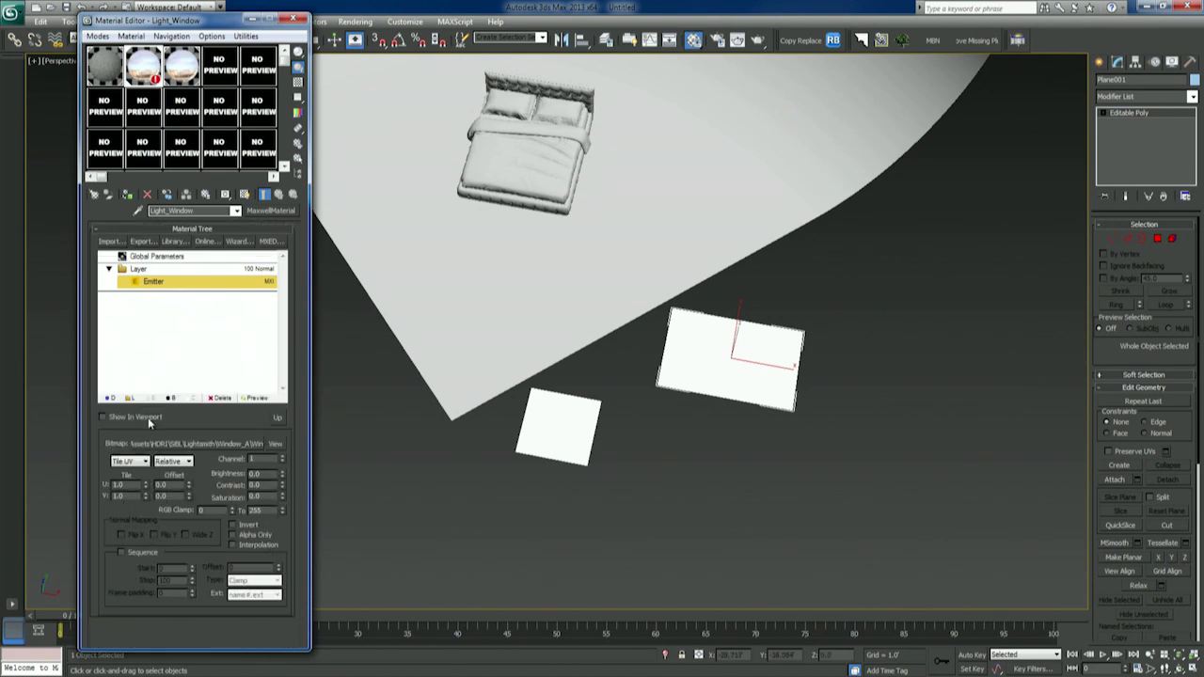
pyautogui.click(148, 418)
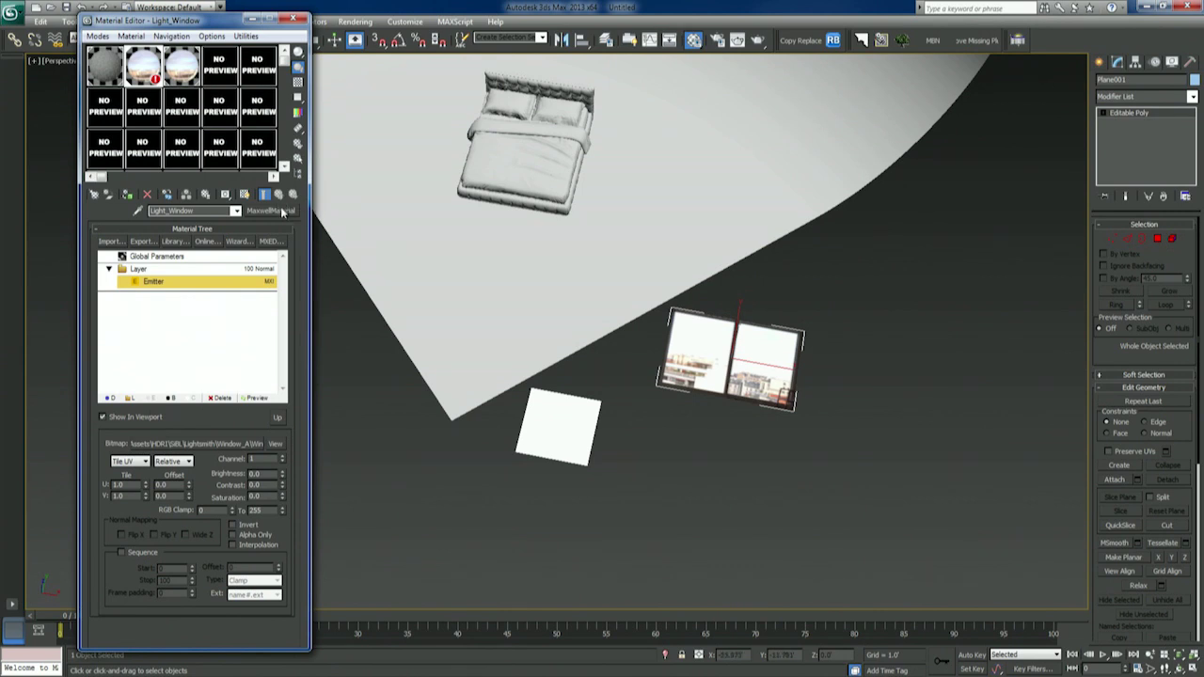
pyautogui.click(182, 79)
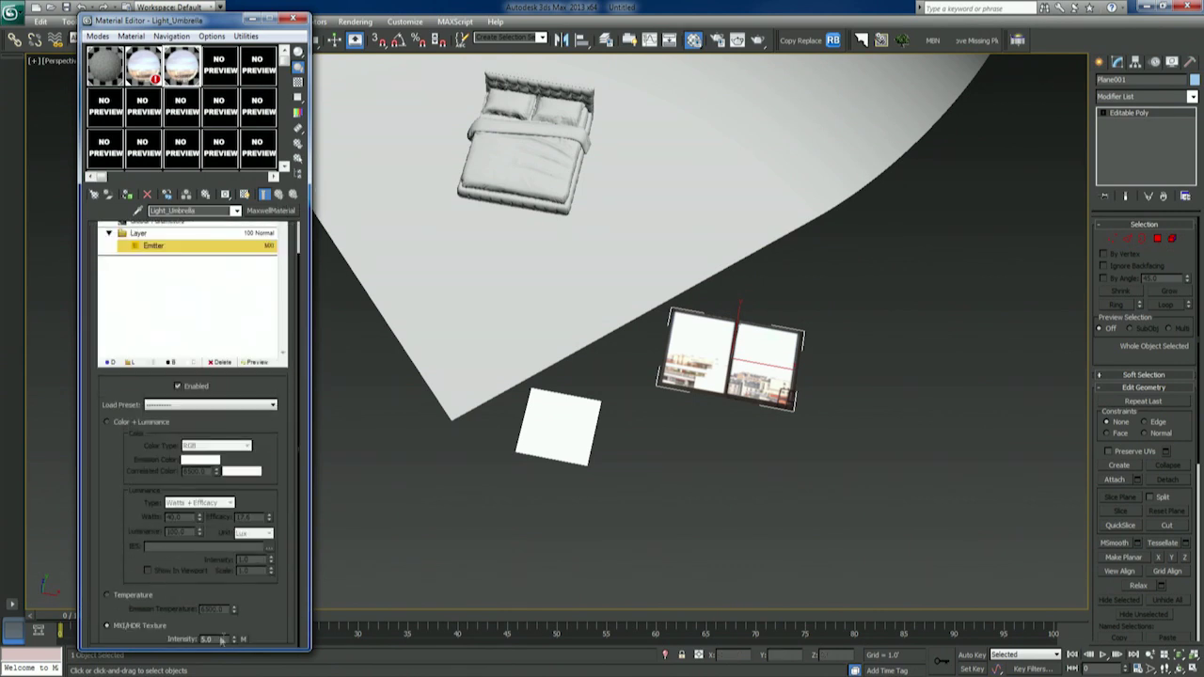
pyautogui.click(247, 643)
pyautogui.click(103, 416)
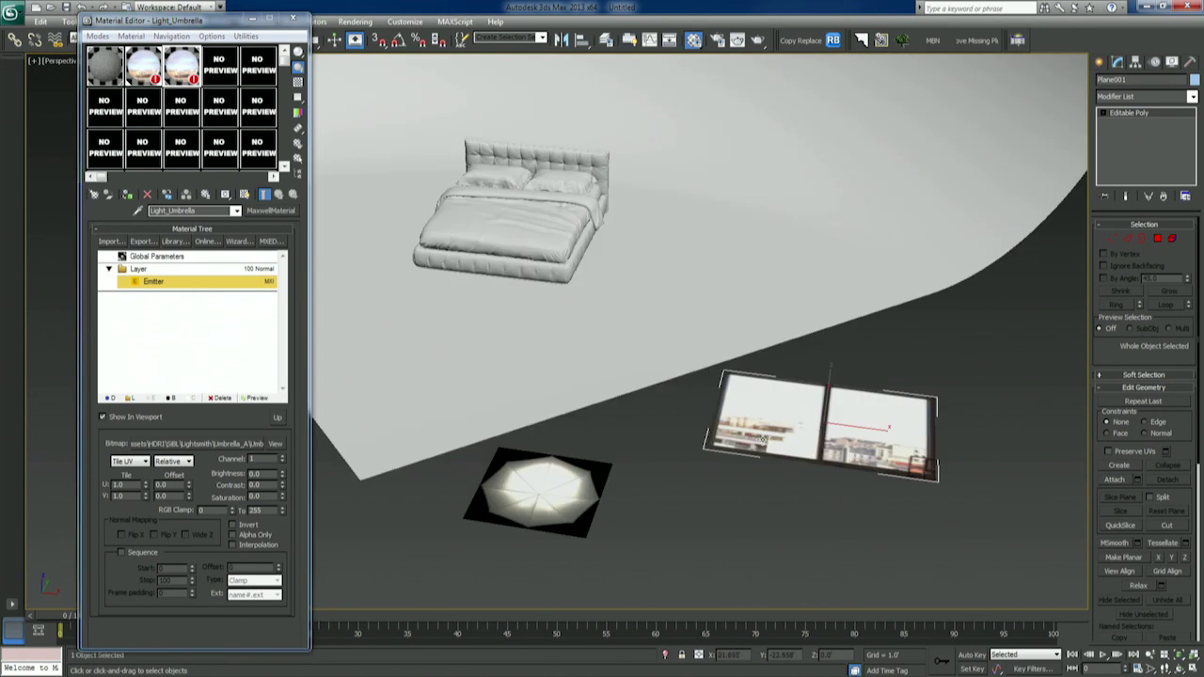
# Step: With angle snap on, rotate the window plane to -125° about Z and stand it up around its local X axis
pyautogui.press('e')
pyautogui.click(394, 42)
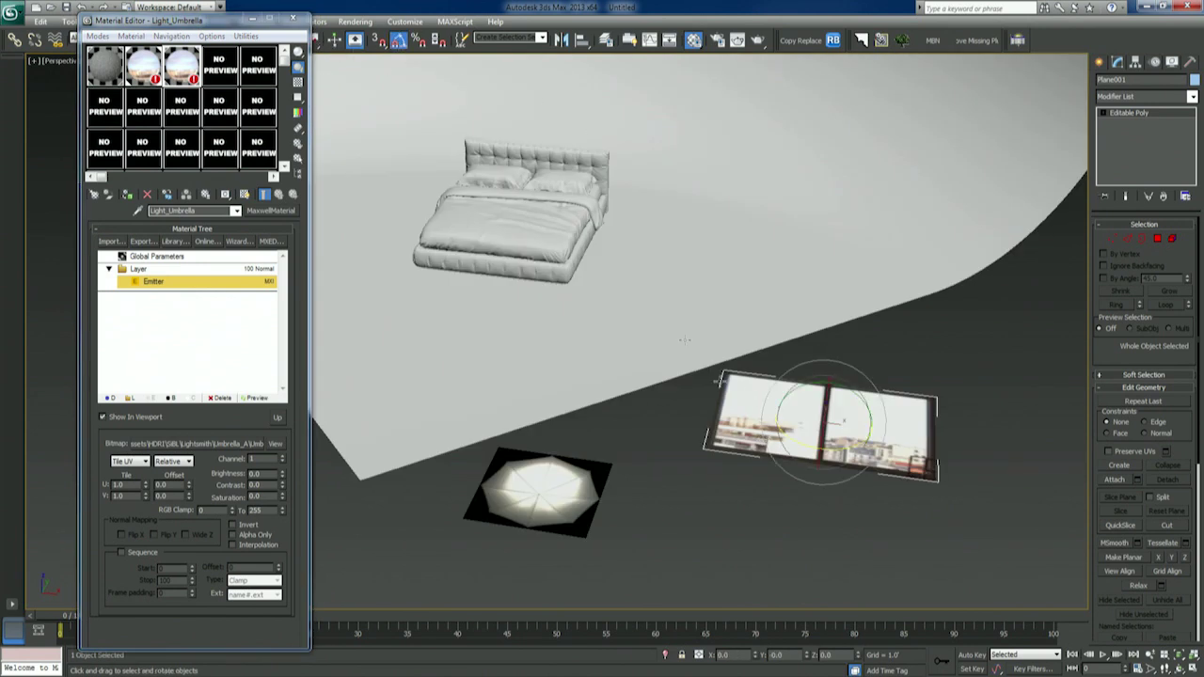
pyautogui.moveTo(843, 454); pyautogui.dragTo(780, 273)
pyautogui.click(254, 20)
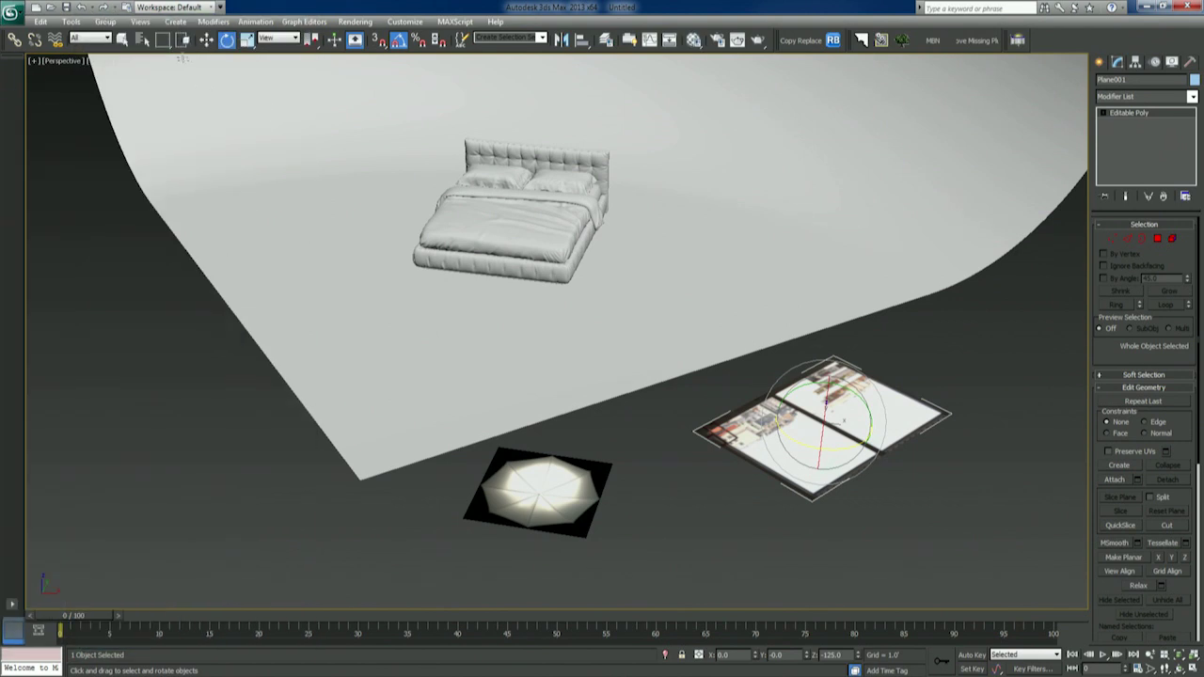
pyautogui.click(289, 39)
pyautogui.click(273, 88)
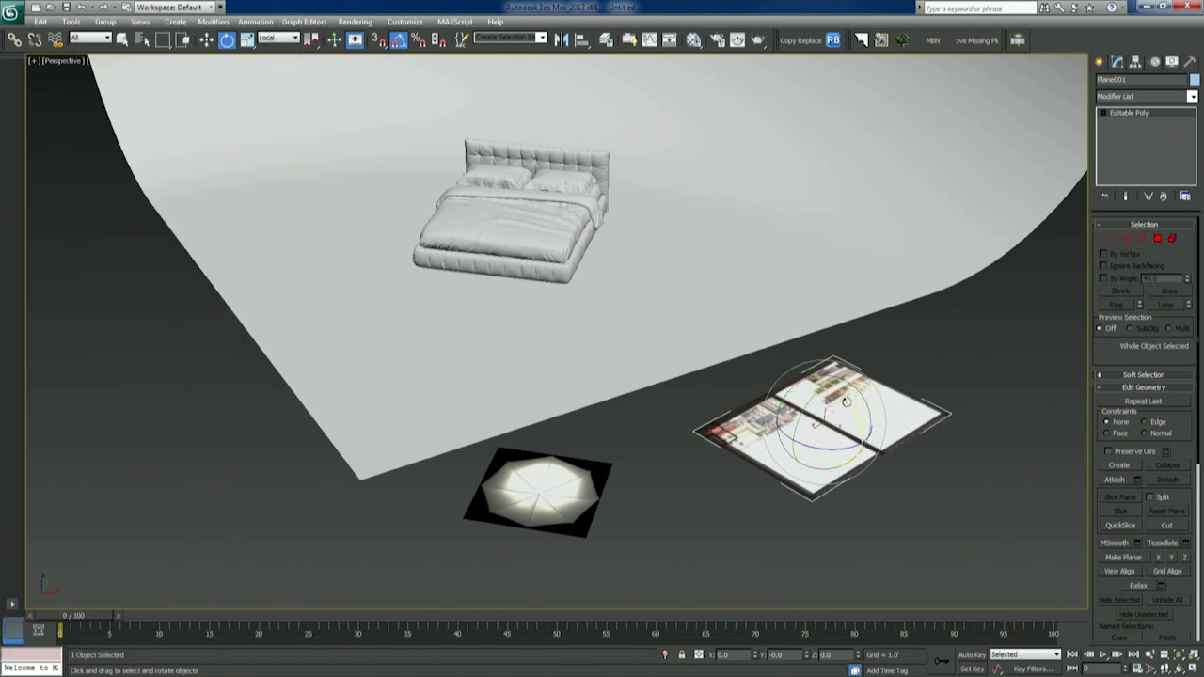
pyautogui.moveTo(790, 384); pyautogui.dragTo(809, 355)
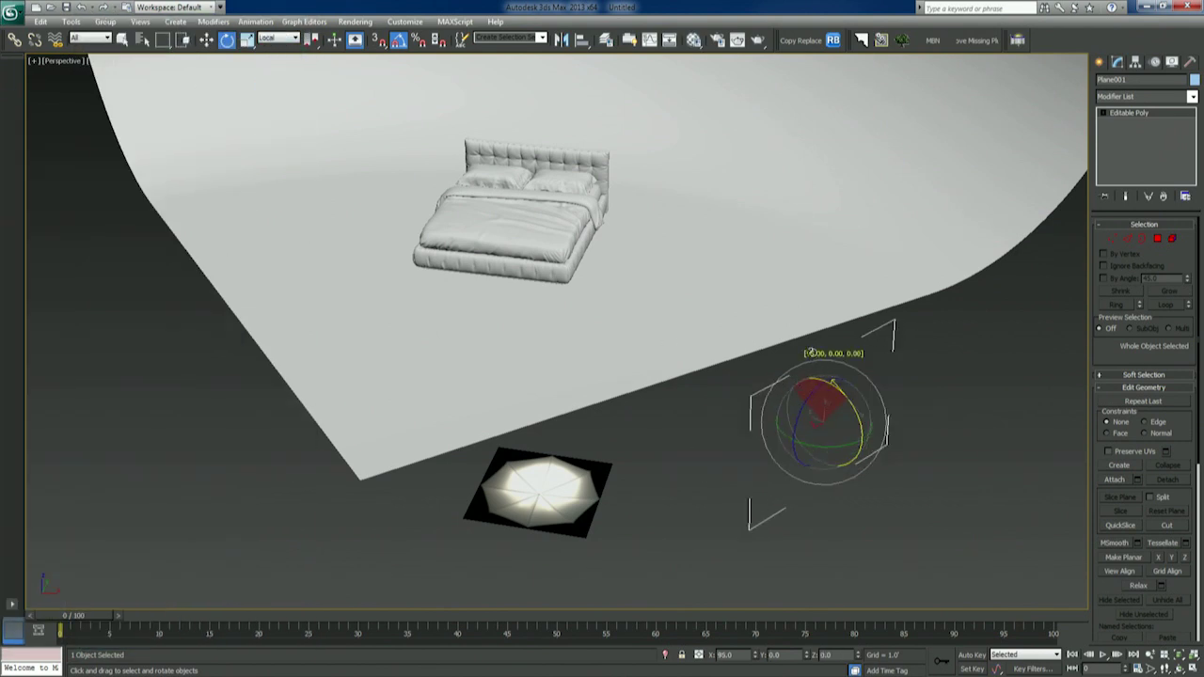
# Step: Rotate the umbrella plane upright around its local X axis
pyautogui.press('w')
pyautogui.click(537, 475)
pyautogui.press('e')
pyautogui.moveTo(535, 456); pyautogui.dragTo(542, 396)
# Step: In a wireframe Top view, move the umbrella plane to about X -13.3', Y -11.8' near the bed's foot and angle it toward the bed
pyautogui.press('t')
pyautogui.press('z')
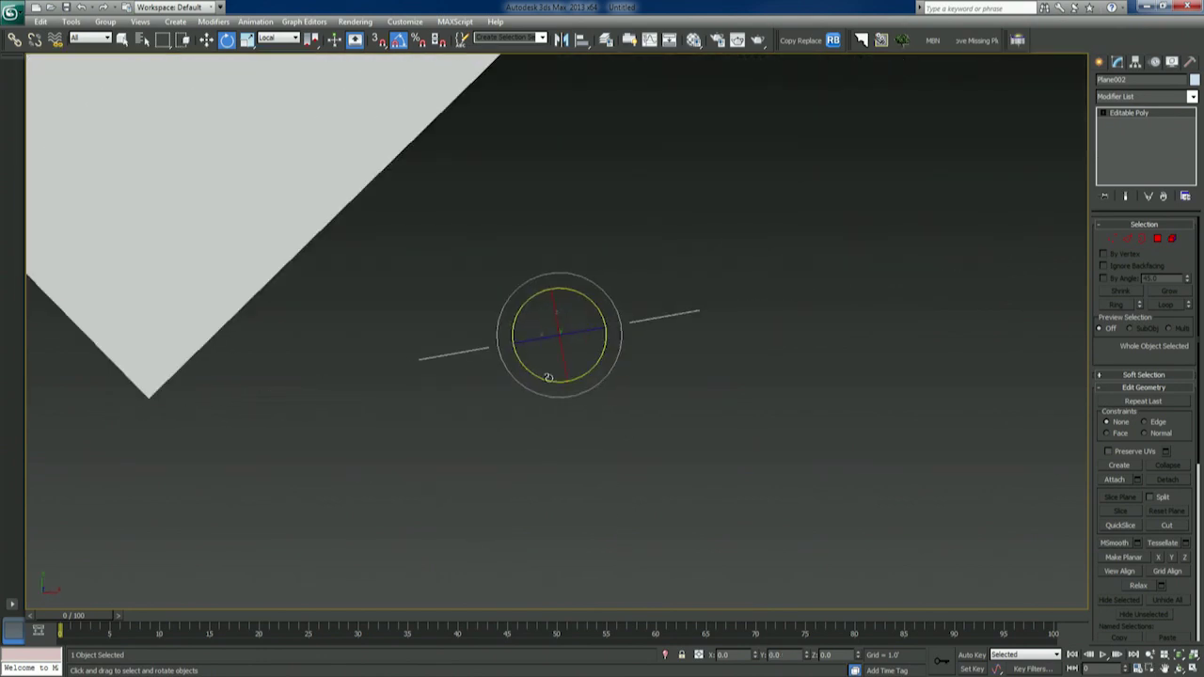
pyautogui.press('F3')
pyautogui.scroll(-5, 547, 320)
pyautogui.press('w')
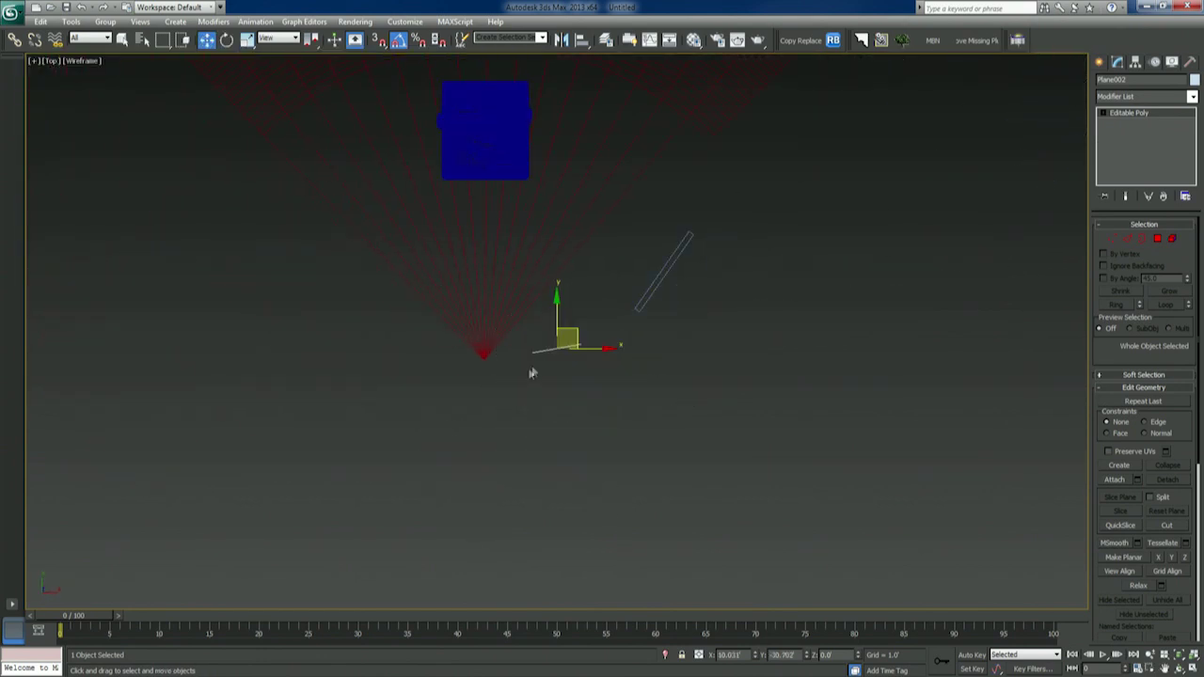
pyautogui.moveTo(586, 342); pyautogui.dragTo(408, 197)
pyautogui.press('e')
pyautogui.press('w')
pyautogui.press('e')
pyautogui.press('w')
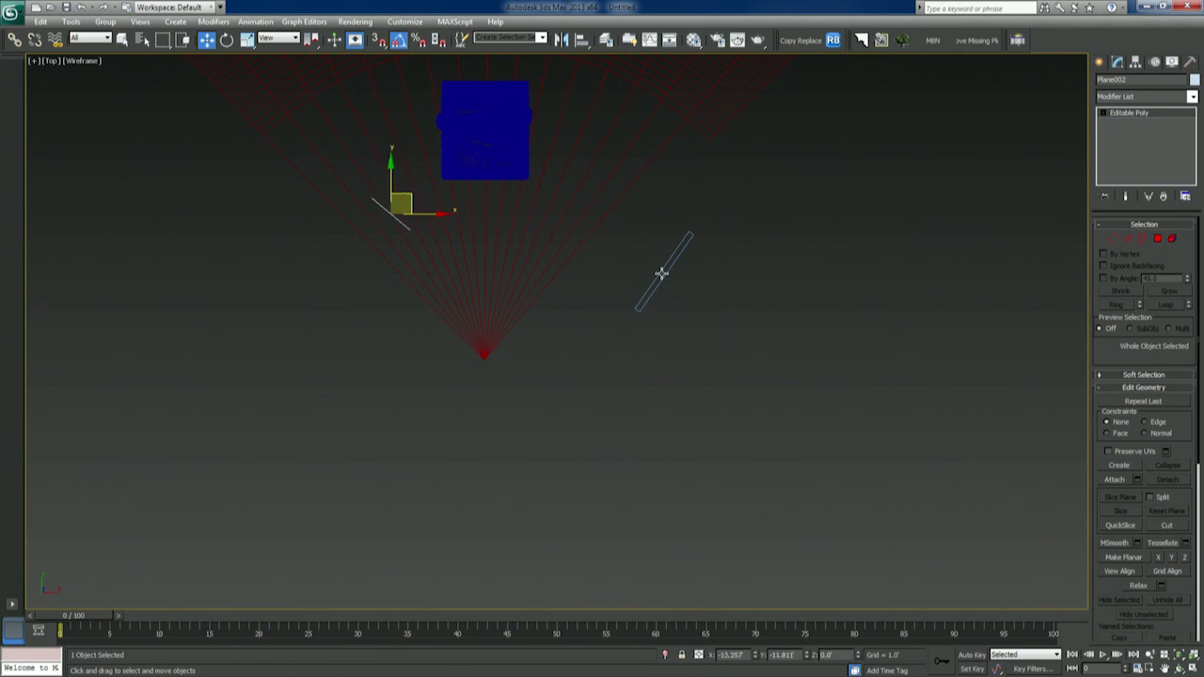
# Step: In a Perspective view, move the window plane closer to the bed, to about X 18.9', Y -1.7'
pyautogui.click(539, 274)
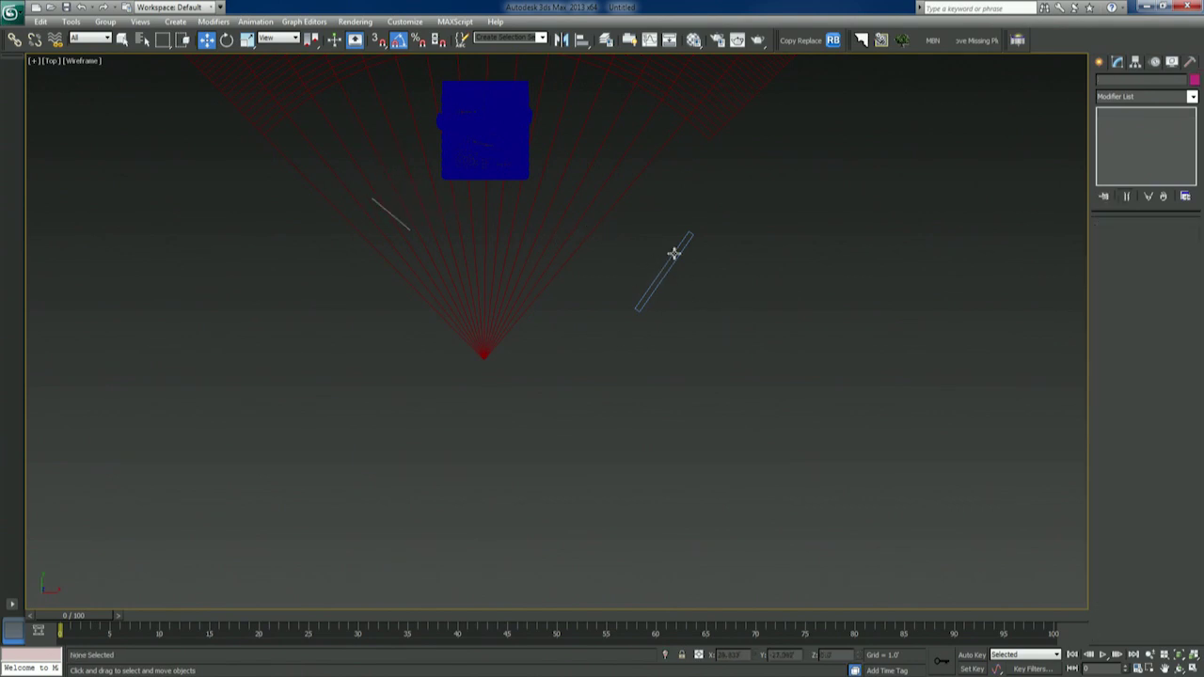
pyautogui.press('p')
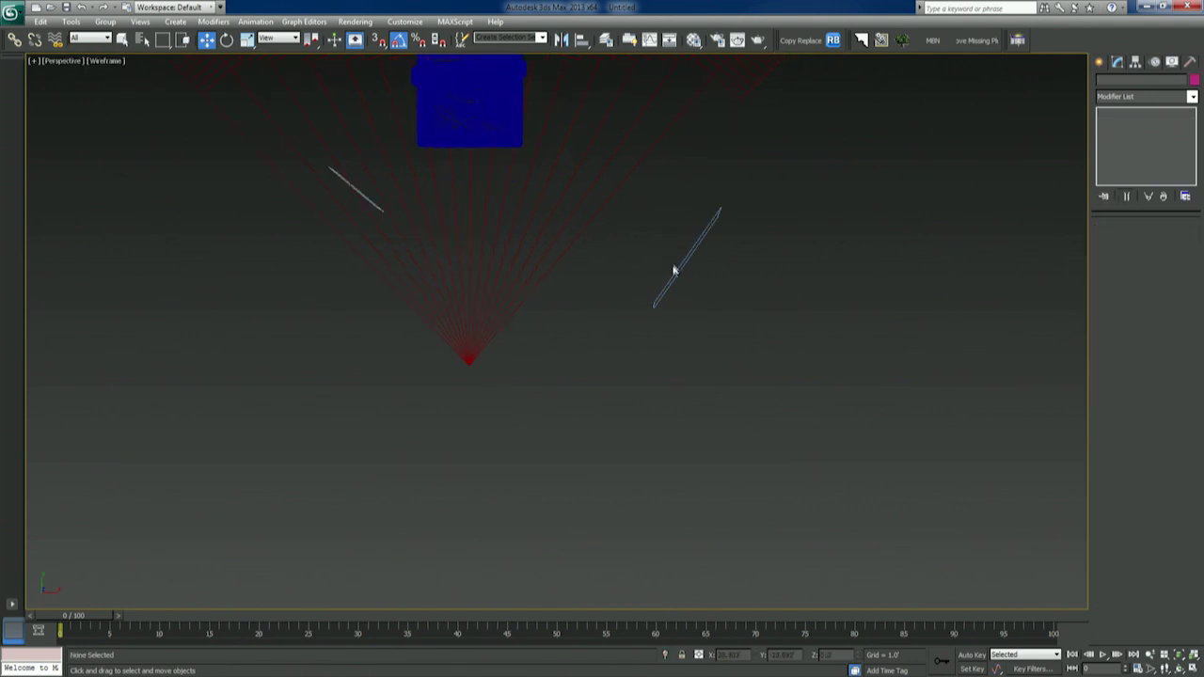
pyautogui.keyDown('alt'); pyautogui.moveTo(687, 317); pyautogui.dragTo(692, 350, button='middle'); pyautogui.keyUp('alt')
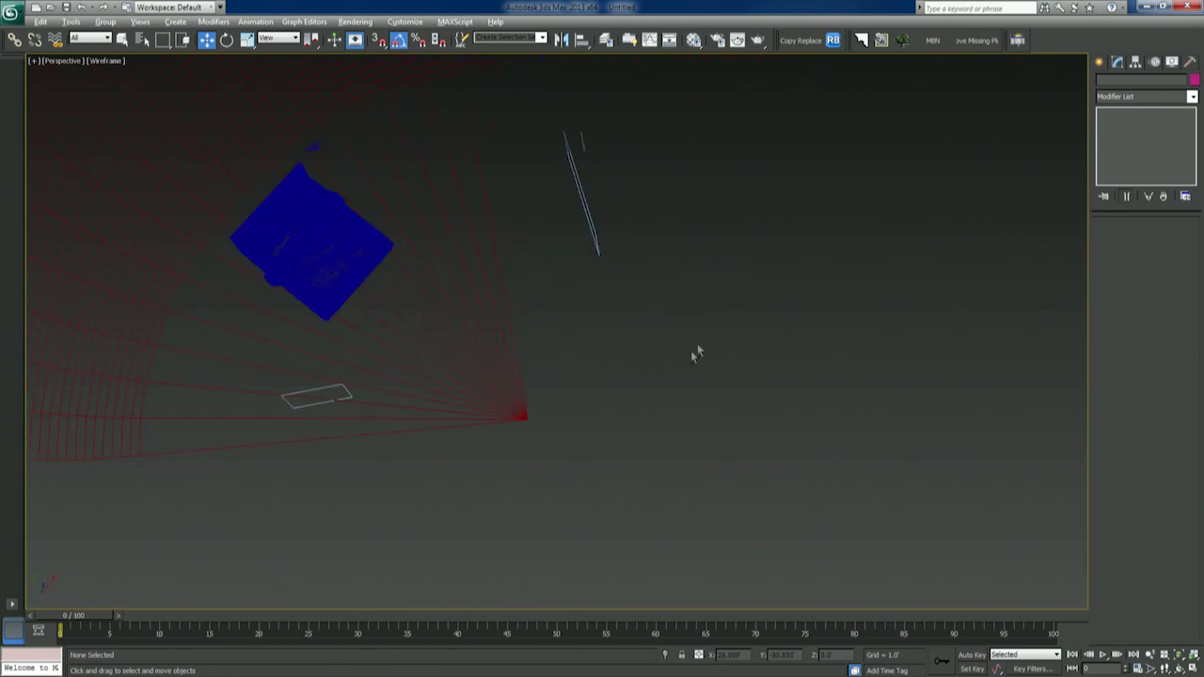
pyautogui.click(583, 232)
pyautogui.keyDown('alt'); pyautogui.moveTo(584, 232); pyautogui.dragTo(570, 390, button='middle'); pyautogui.keyUp('alt')
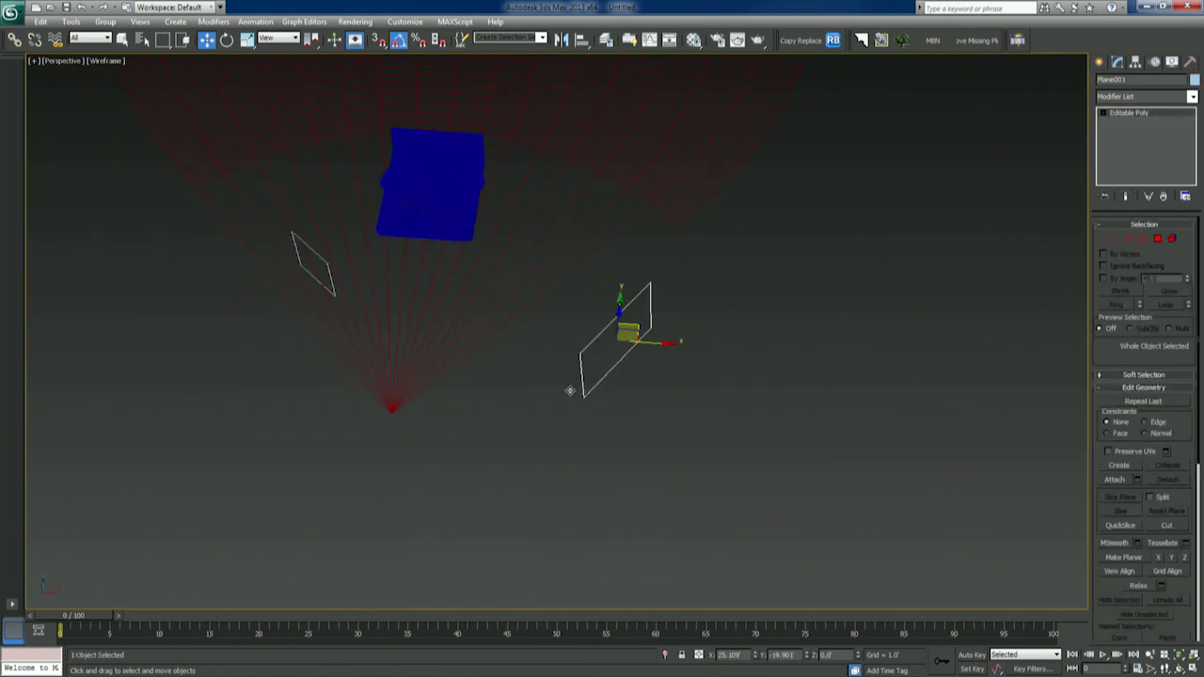
pyautogui.moveTo(636, 325); pyautogui.dragTo(586, 207)
# Step: Raise the window plane so it clears the floor level and straighten its tilt to vertical
pyautogui.keyDown('alt'); pyautogui.moveTo(586, 207); pyautogui.dragTo(516, 314, button='middle'); pyautogui.keyUp('alt')
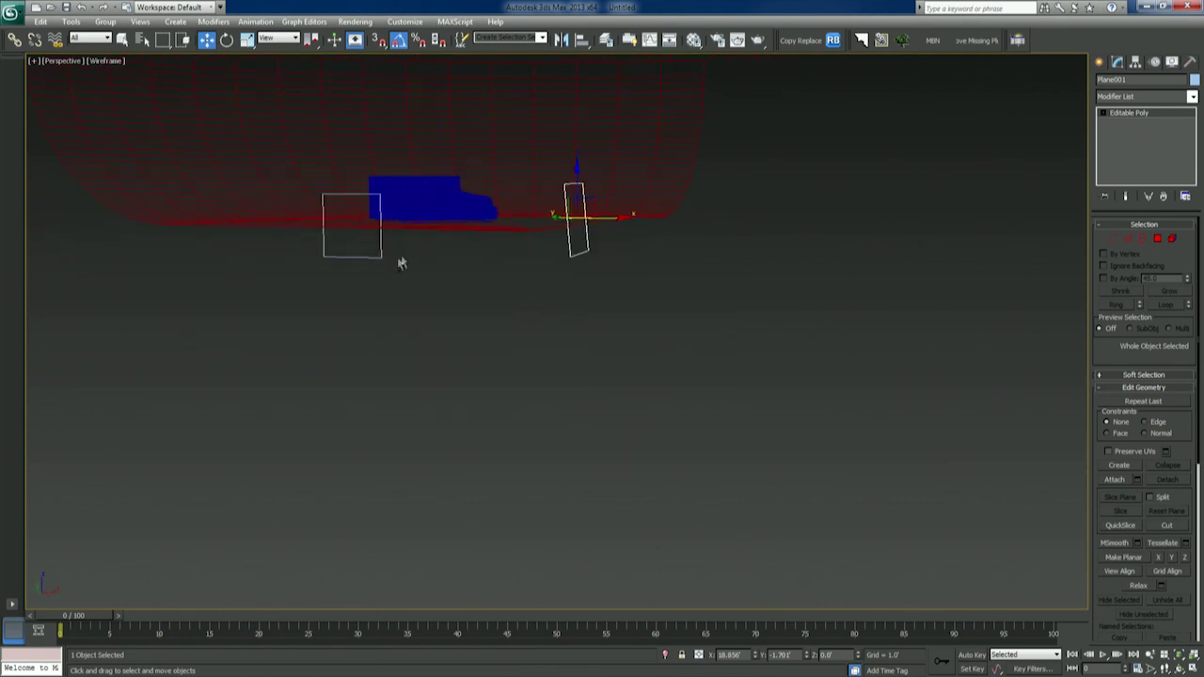
pyautogui.moveTo(572, 178); pyautogui.dragTo(583, 114)
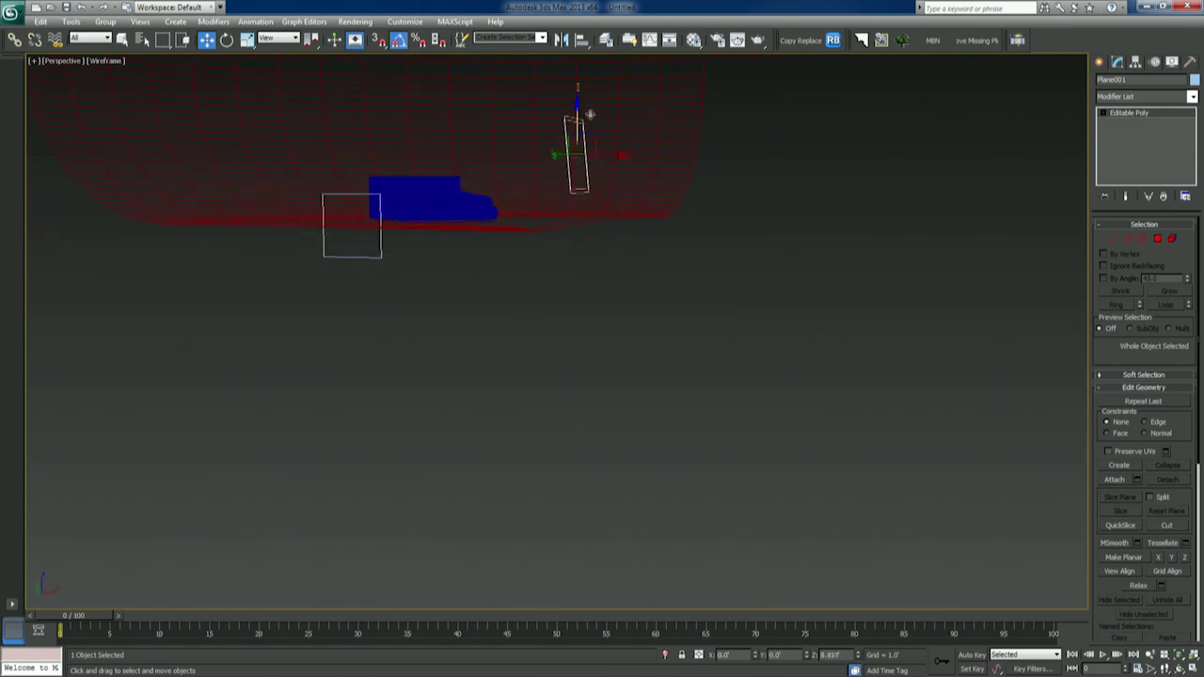
pyautogui.press('e')
pyautogui.press('w')
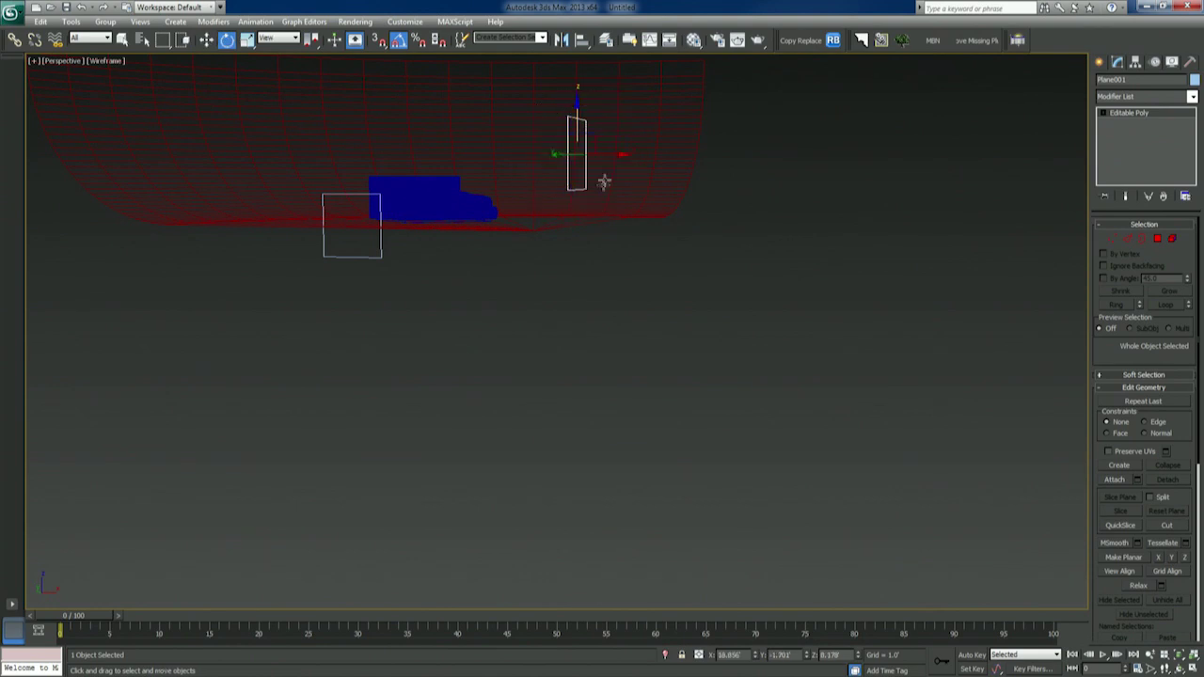
# Step: In Top view, turn the window plane parallel to the bed's side and place it at about X 19.5', Y -0.1'
pyautogui.keyDown('alt'); pyautogui.moveTo(604, 179); pyautogui.dragTo(545, 218, button='middle'); pyautogui.keyUp('alt')
pyautogui.press('t')
pyautogui.press('z')
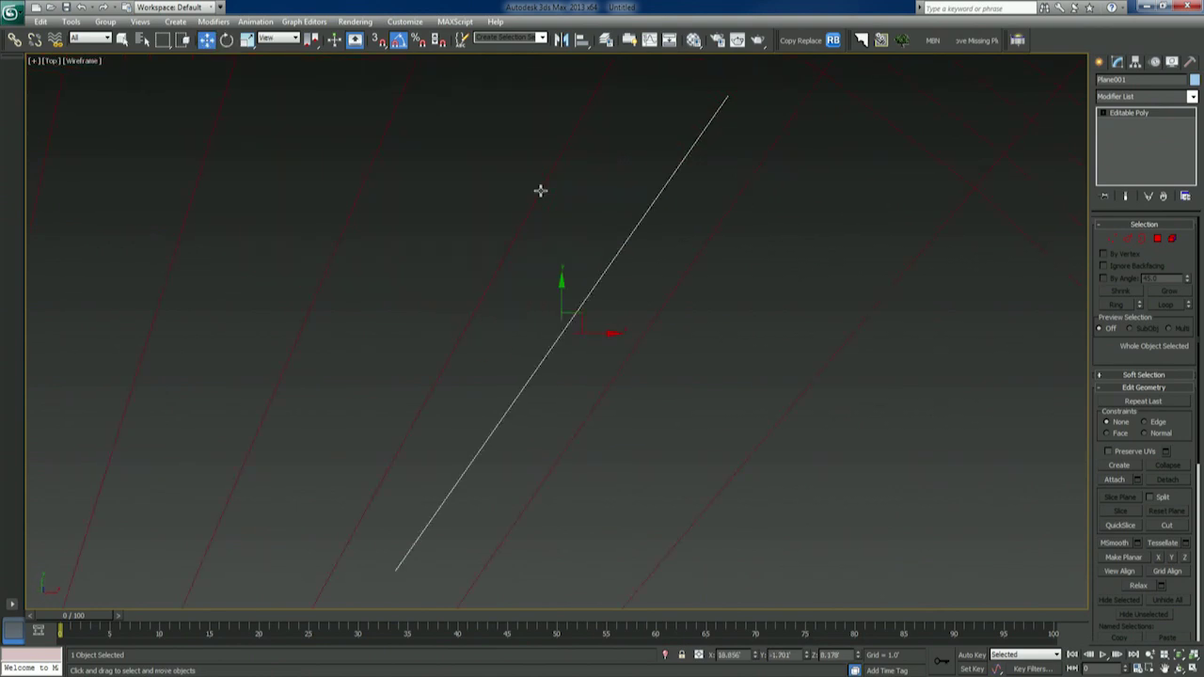
pyautogui.scroll(-5, 516, 264)
pyautogui.moveTo(516, 326); pyautogui.dragTo(602, 271, button='middle')
pyautogui.moveTo(671, 272); pyautogui.dragTo(674, 193)
pyautogui.press('e')
pyautogui.press('w')
pyautogui.moveTo(665, 239); pyautogui.dragTo(670, 240)
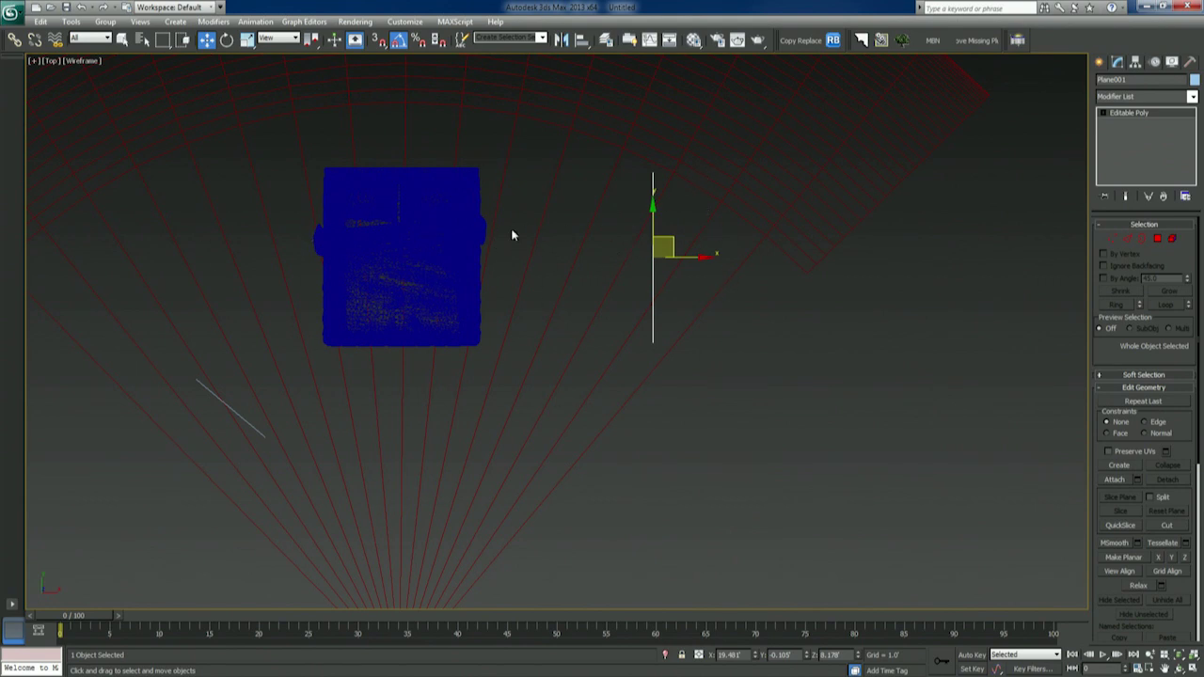
# Step: Shift the window plane toward the headboard end and clone it as one instance in line toward the bed's foot
pyautogui.moveTo(512, 235); pyautogui.dragTo(570, 262, button='middle')
pyautogui.moveTo(649, 206); pyautogui.dragTo(611, 244, button='middle')
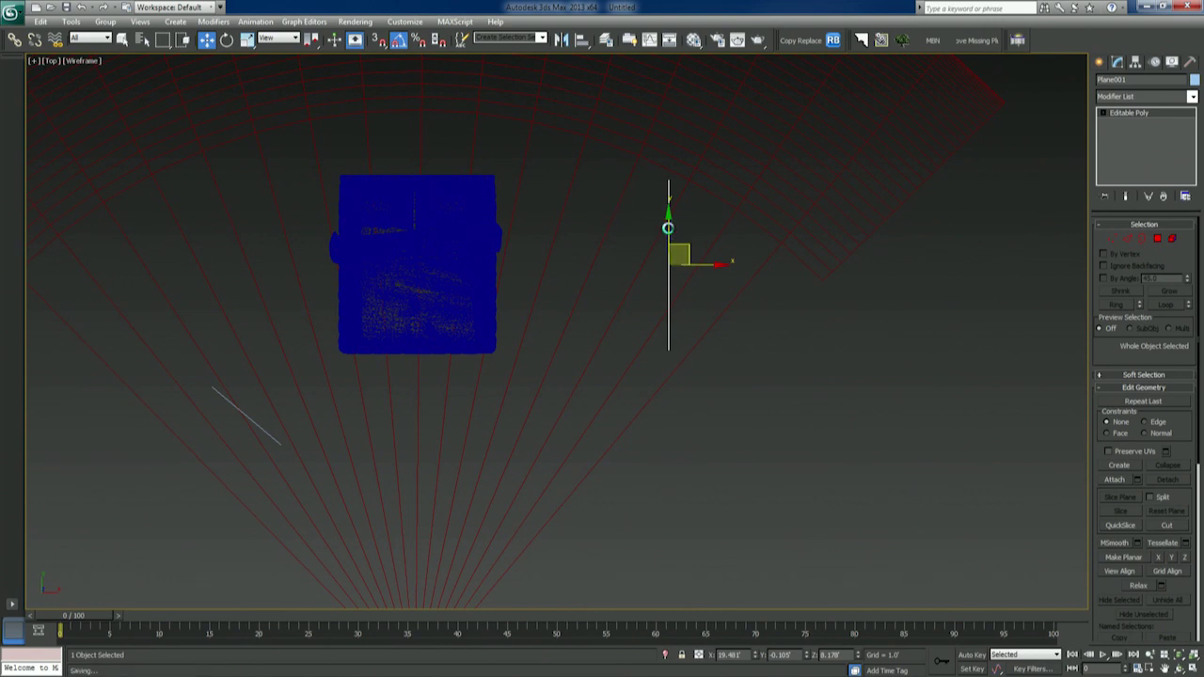
pyautogui.moveTo(663, 225)
pyautogui.keyDown('shift'); pyautogui.mouseDown()
pyautogui.moveTo(669, 182)
pyautogui.moveTo(667, 397)
pyautogui.mouseUp(); pyautogui.keyUp('shift')
pyautogui.click(538, 320)
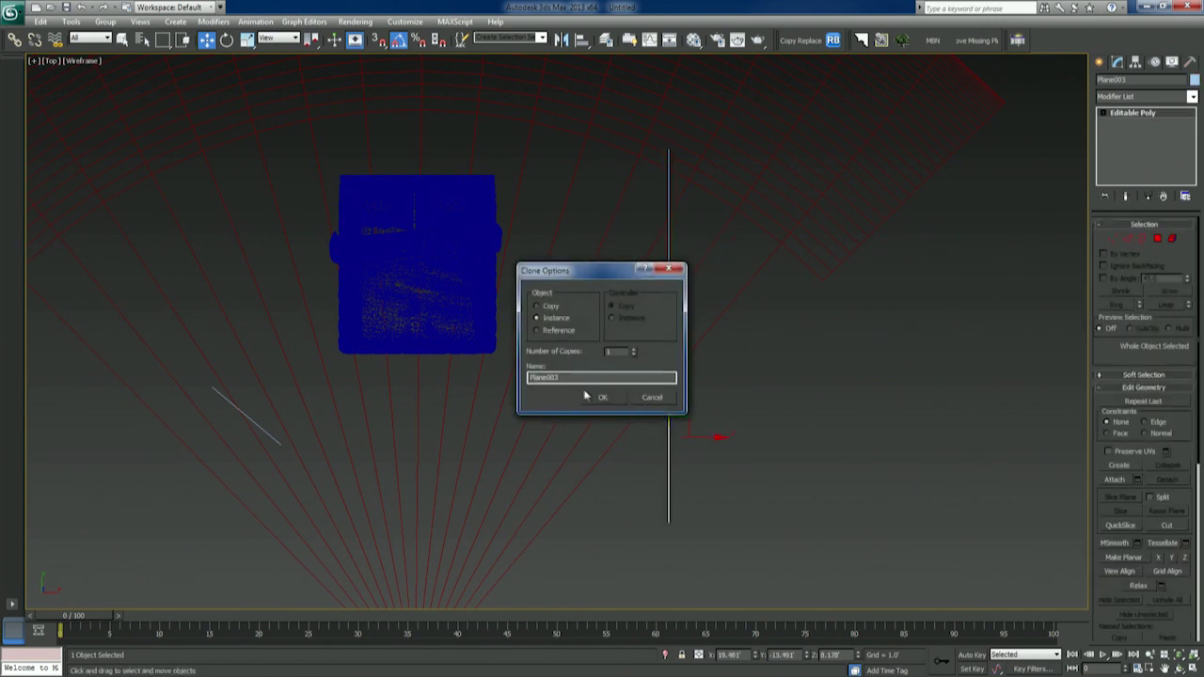
pyautogui.click(603, 397)
# Step: Tilt the umbrella plane 30° around its local X axis
pyautogui.moveTo(386, 407); pyautogui.dragTo(506, 399, button='middle')
pyautogui.click(450, 390)
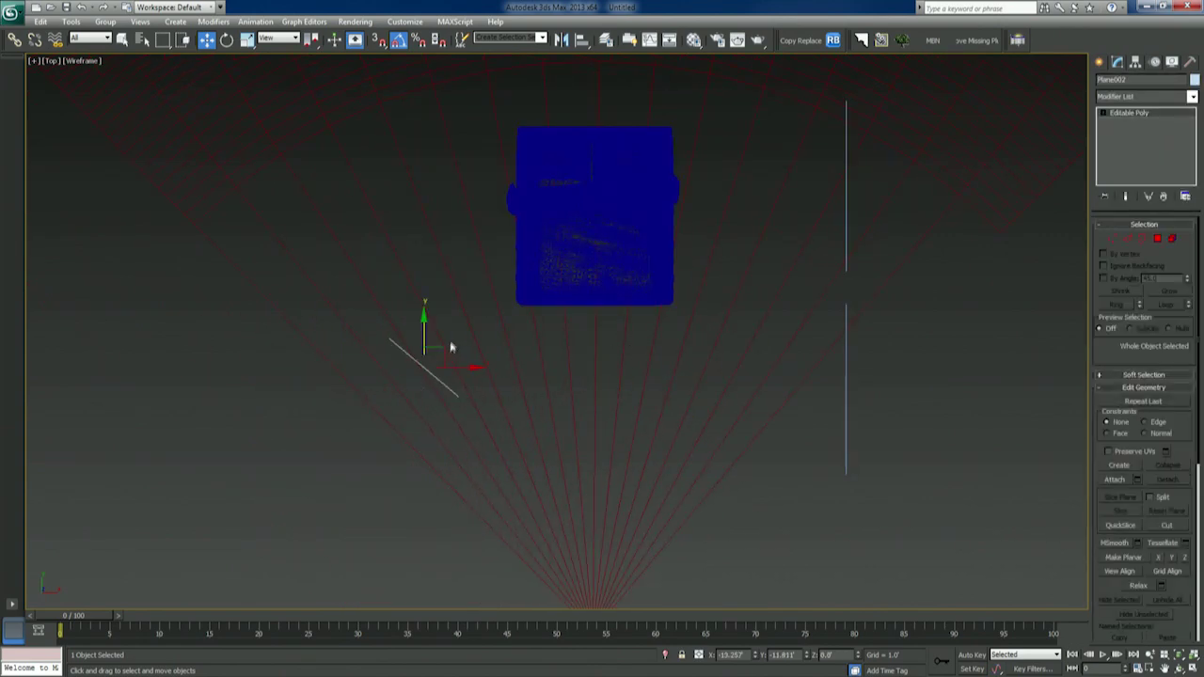
pyautogui.press('e')
pyautogui.moveTo(460, 360); pyautogui.dragTo(474, 347)
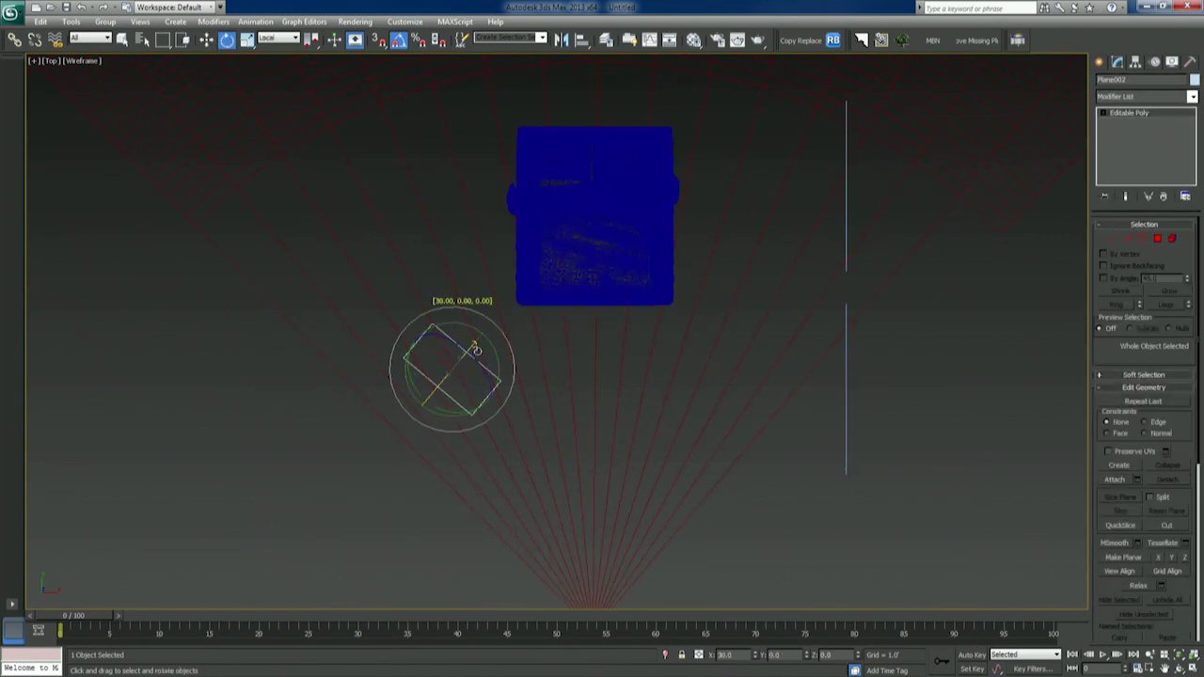
# Step: Raise the umbrella plane to a height of about 8.5' and check the light arrangement in a shaded Perspective view
pyautogui.press('w')
pyautogui.press('p')
pyautogui.scroll(3, 622, 326)
pyautogui.keyDown('alt'); pyautogui.moveTo(622, 326); pyautogui.dragTo(656, 420, button='middle'); pyautogui.keyUp('alt')
pyautogui.scroll(6, 639, 351)
pyautogui.scroll(-5, 639, 351)
pyautogui.scroll(-2, 645, 385)
pyautogui.scroll(1, 655, 420)
pyautogui.keyDown('alt'); pyautogui.moveTo(583, 259); pyautogui.dragTo(581, 247, button='middle'); pyautogui.keyUp('alt')
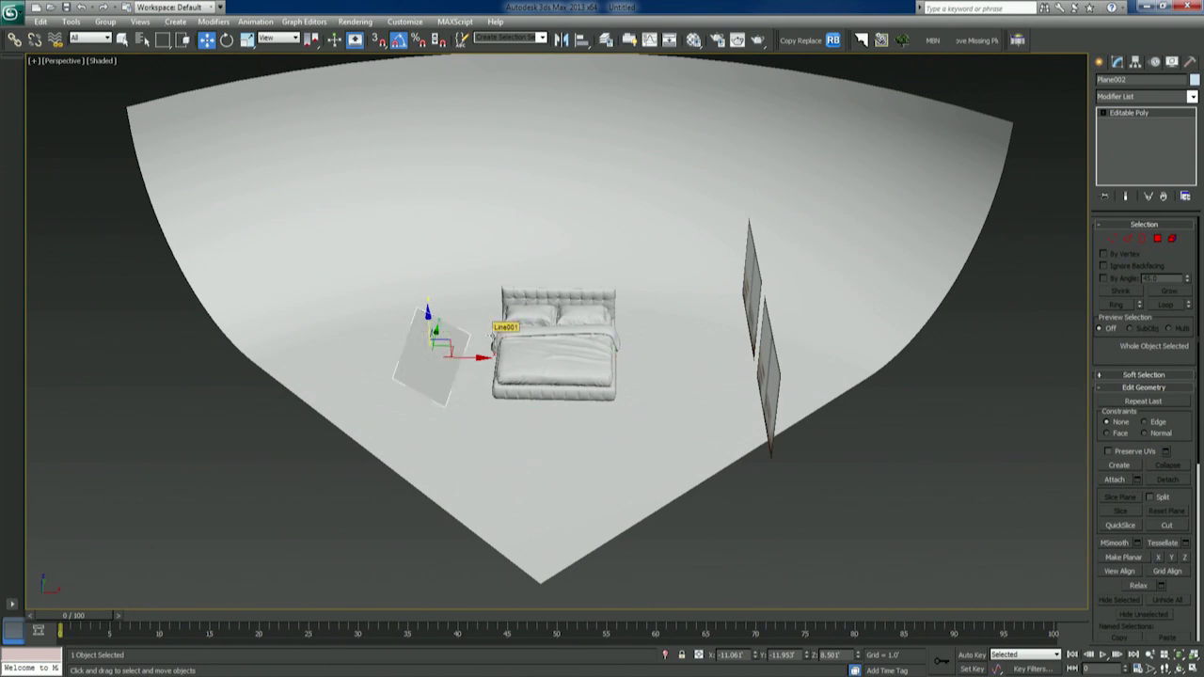
pyautogui.keyDown('alt'); pyautogui.moveTo(491, 333); pyautogui.dragTo(669, 264, button='middle'); pyautogui.keyUp('alt')
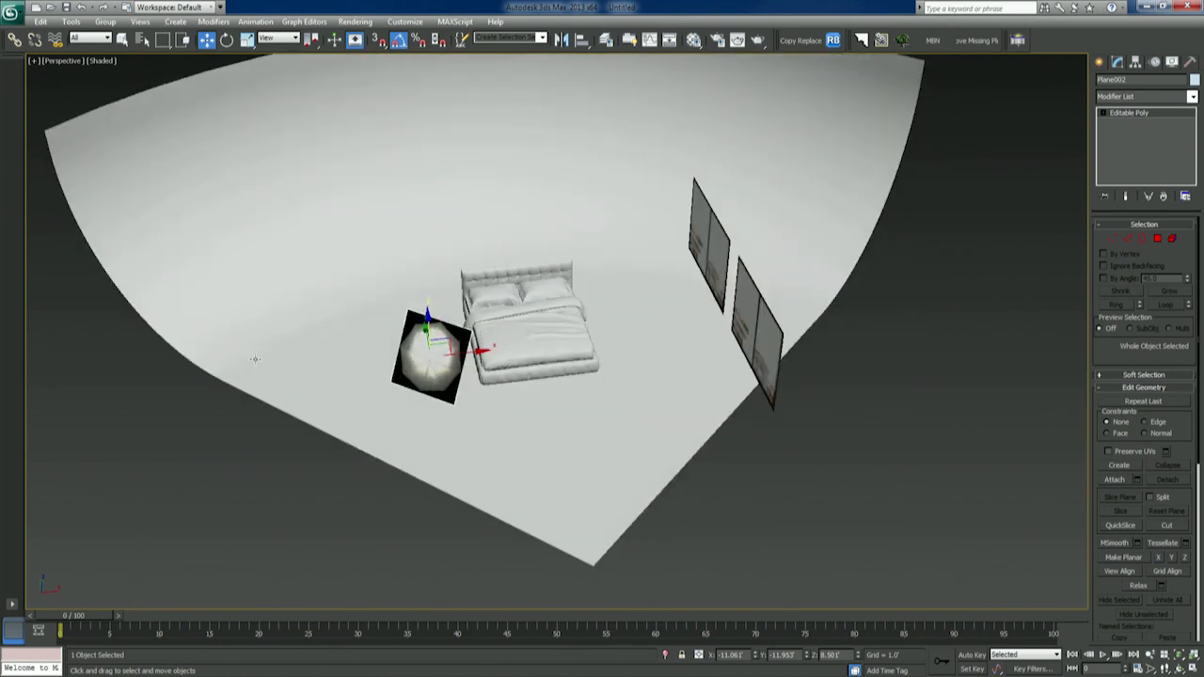
pyautogui.press('m')
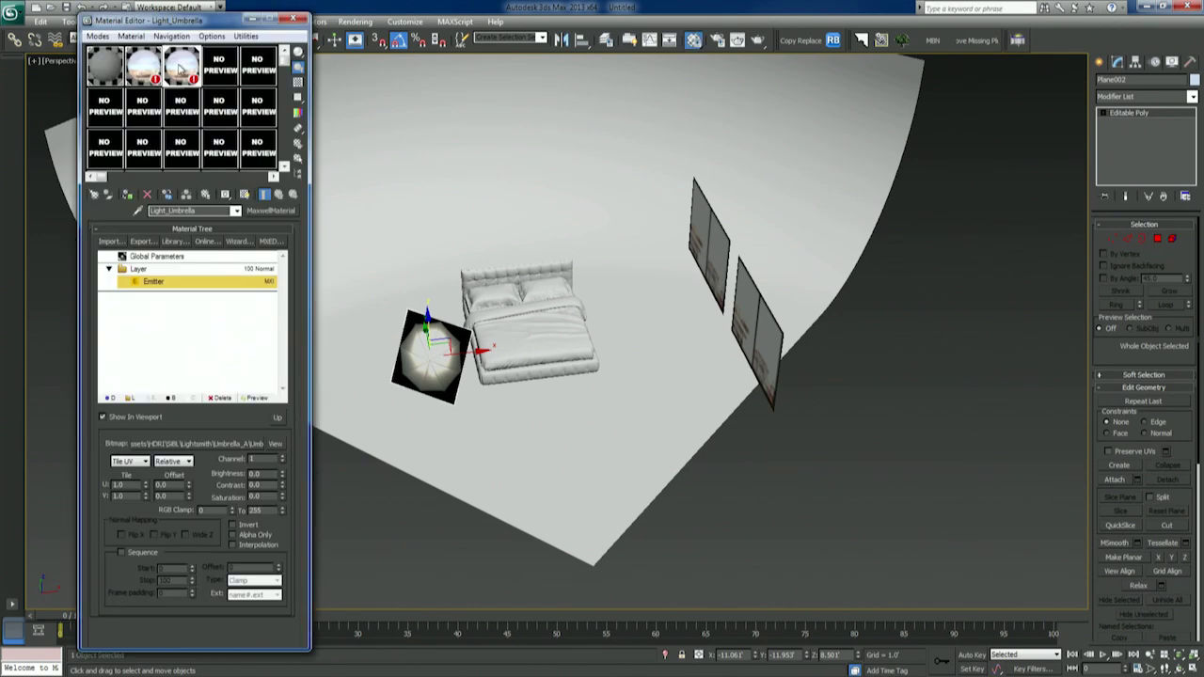
pyautogui.click(293, 18)
# Step: In Top view, create a standard Target camera beyond the bed's foot at about X -7.6', Y -22.2', aimed at the bed's middle
pyautogui.press('t')
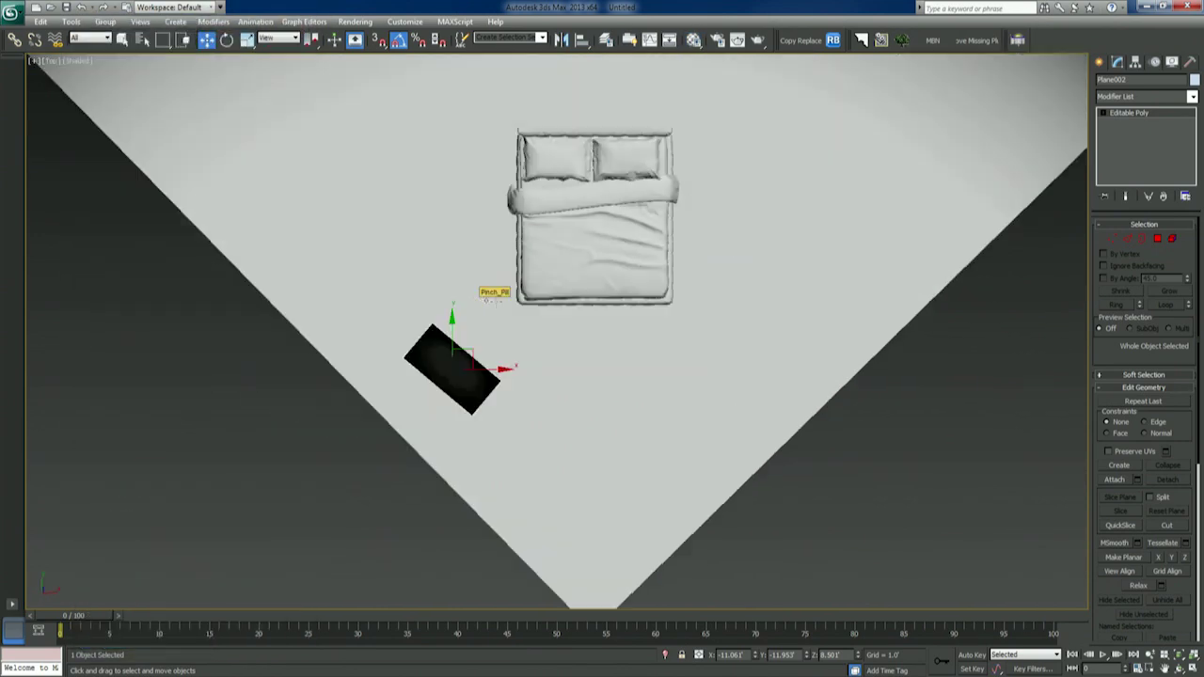
pyautogui.press('z')
pyautogui.moveTo(674, 320); pyautogui.dragTo(514, 290, button='middle')
pyautogui.scroll(-5, 452, 343)
pyautogui.click(451, 343)
pyautogui.moveTo(764, 249); pyautogui.dragTo(613, 331, button='middle')
pyautogui.click(1100, 62)
pyautogui.click(1147, 83)
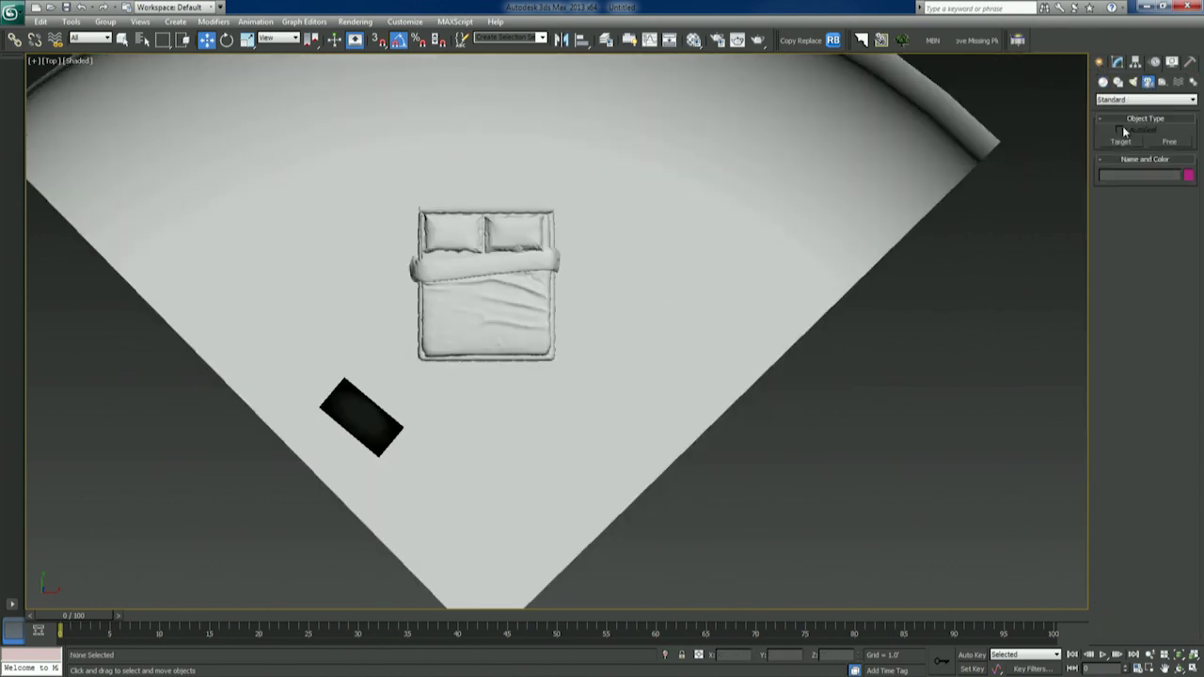
pyautogui.click(1129, 100)
pyautogui.click(1120, 110)
pyautogui.click(1122, 141)
pyautogui.moveTo(365, 404); pyautogui.dragTo(391, 289, button='middle')
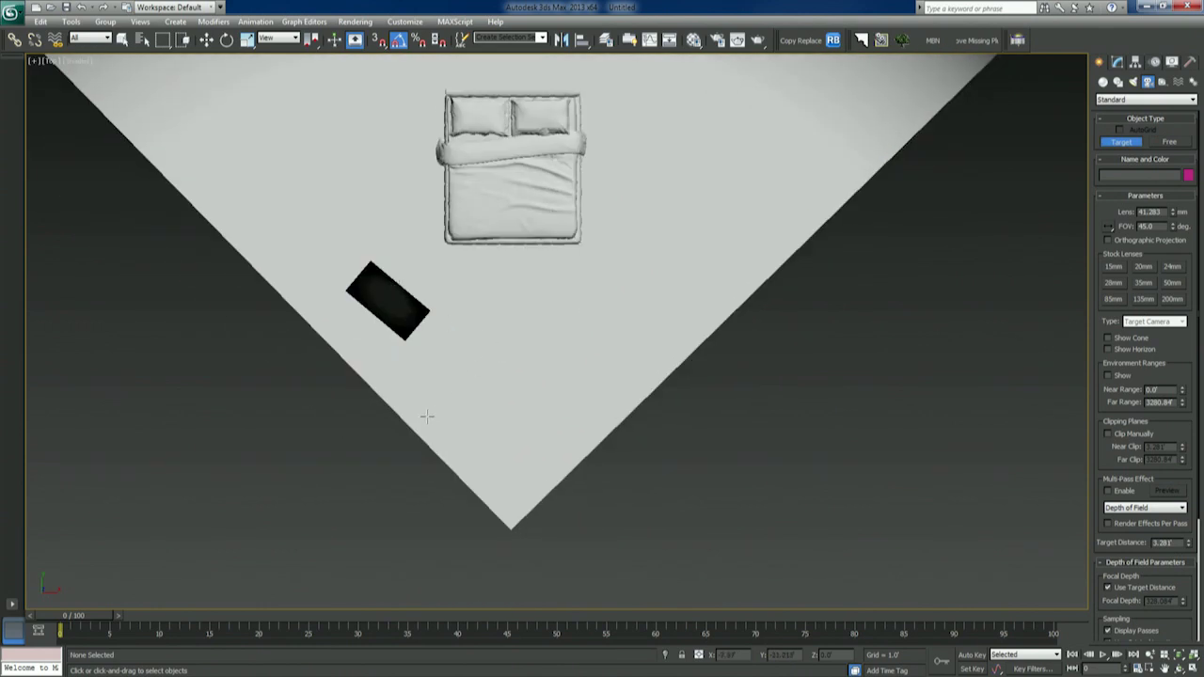
pyautogui.moveTo(427, 417); pyautogui.dragTo(514, 173)
pyautogui.press('w')
pyautogui.click(1117, 62)
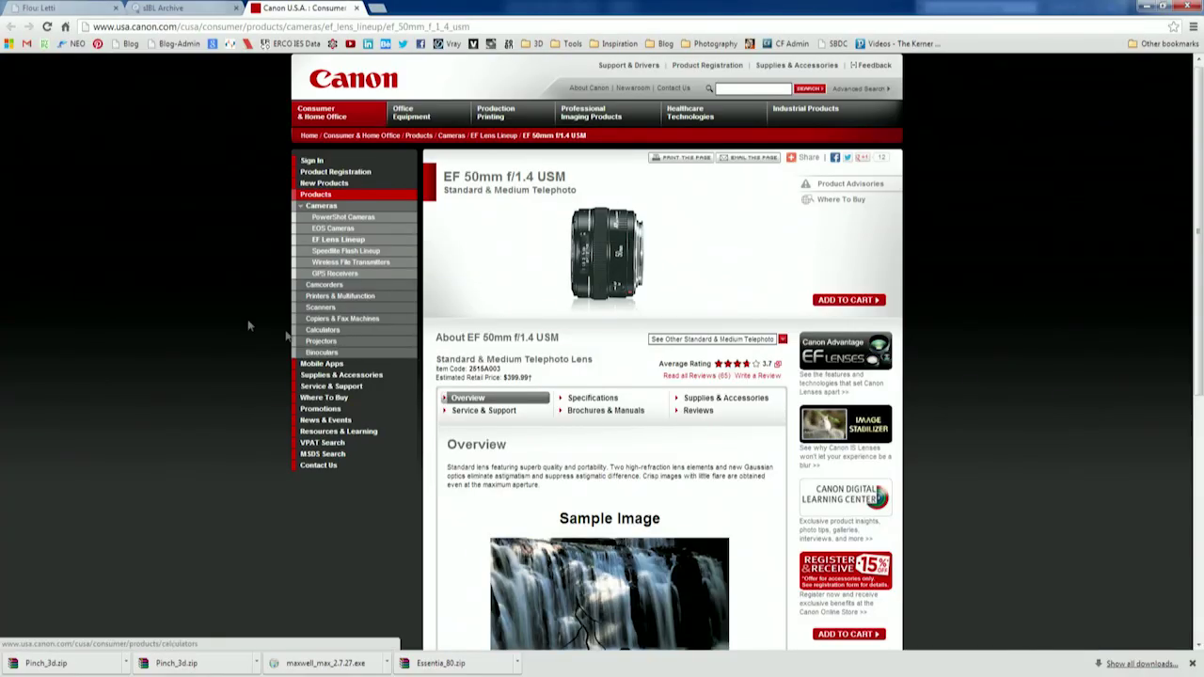
# Step: Switch to the browser and examine the Canon EF 50mm f/1.4 lens page and the Flou Pinch bed reference photo
pyautogui.doubleClick(525, 338)
pyautogui.click(565, 345)
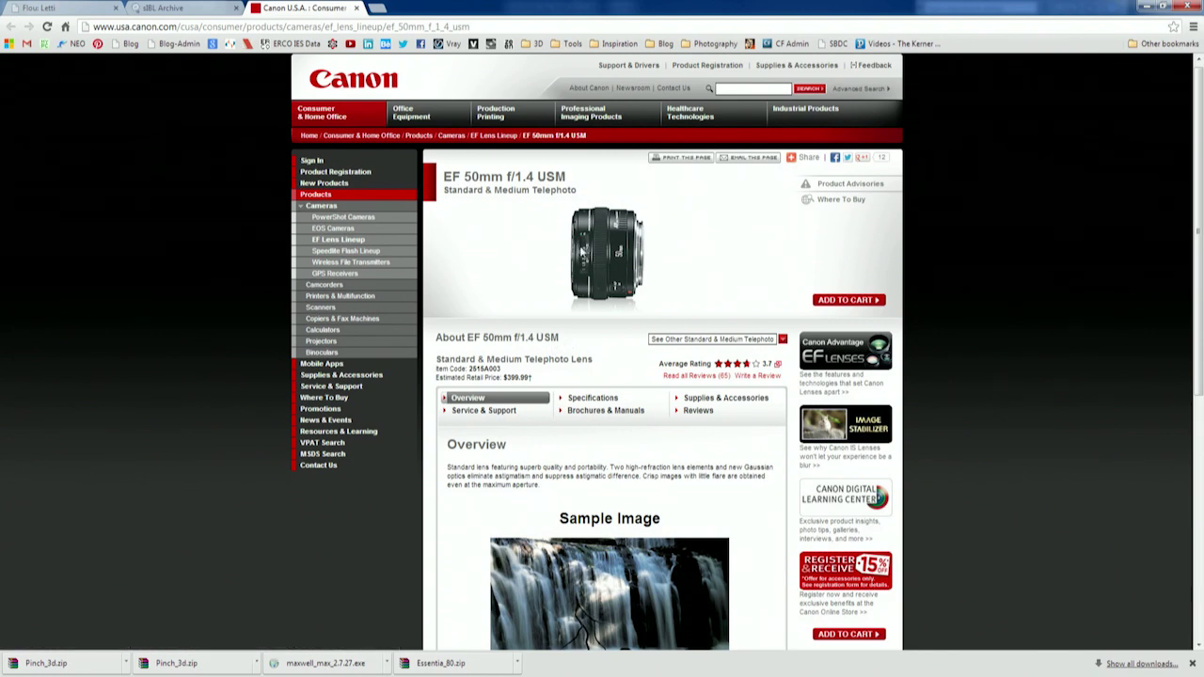
pyautogui.click(134, 7)
pyautogui.hotkey('ctrl', 'shift', 'Tab')
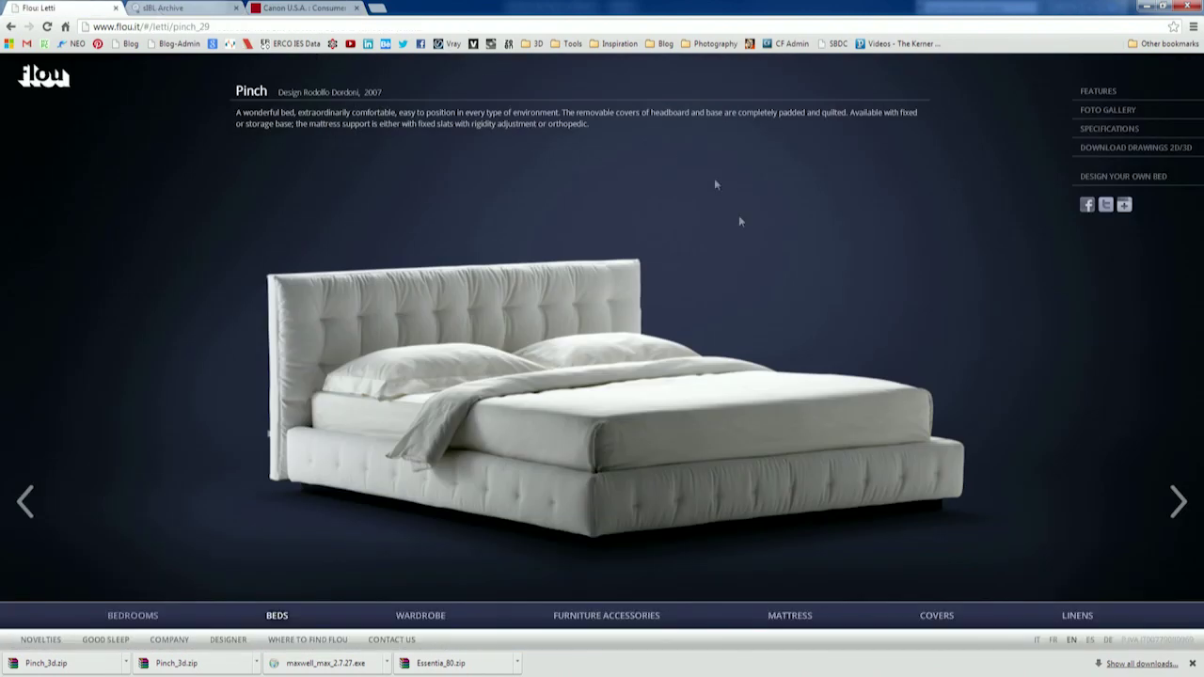
pyautogui.click(1146, 6)
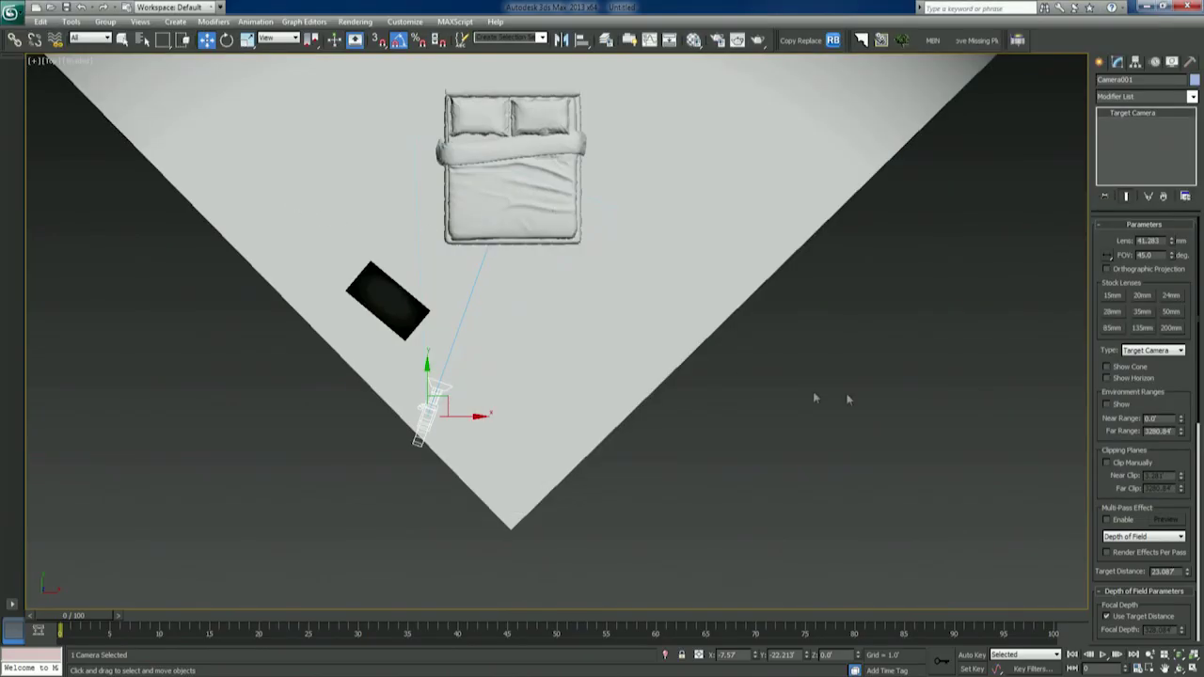
# Step: Give the camera the 50mm stock lens and set its Maxwell diaphragm type to Polygonal
pyautogui.click(1171, 312)
pyautogui.scroll(-5, 1105, 490)
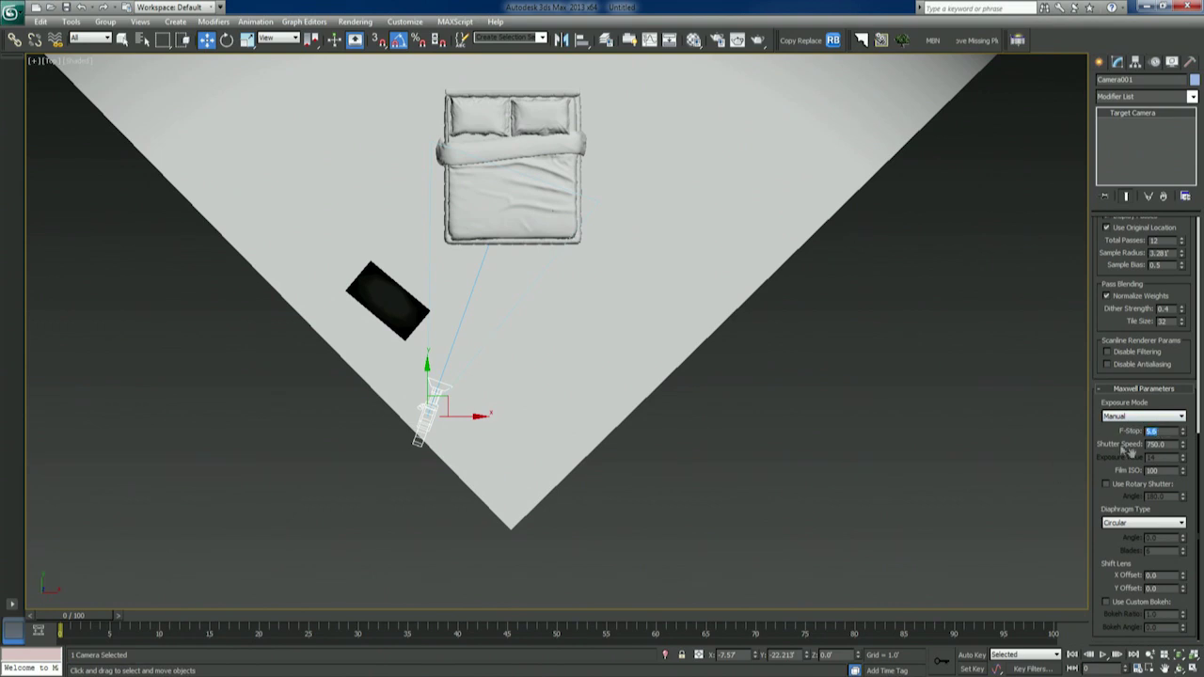
pyautogui.press('Tab')
pyautogui.press('Tab')
pyautogui.click(1107, 471)
pyautogui.click(1107, 485)
pyautogui.click(1163, 485)
pyautogui.click(1115, 523)
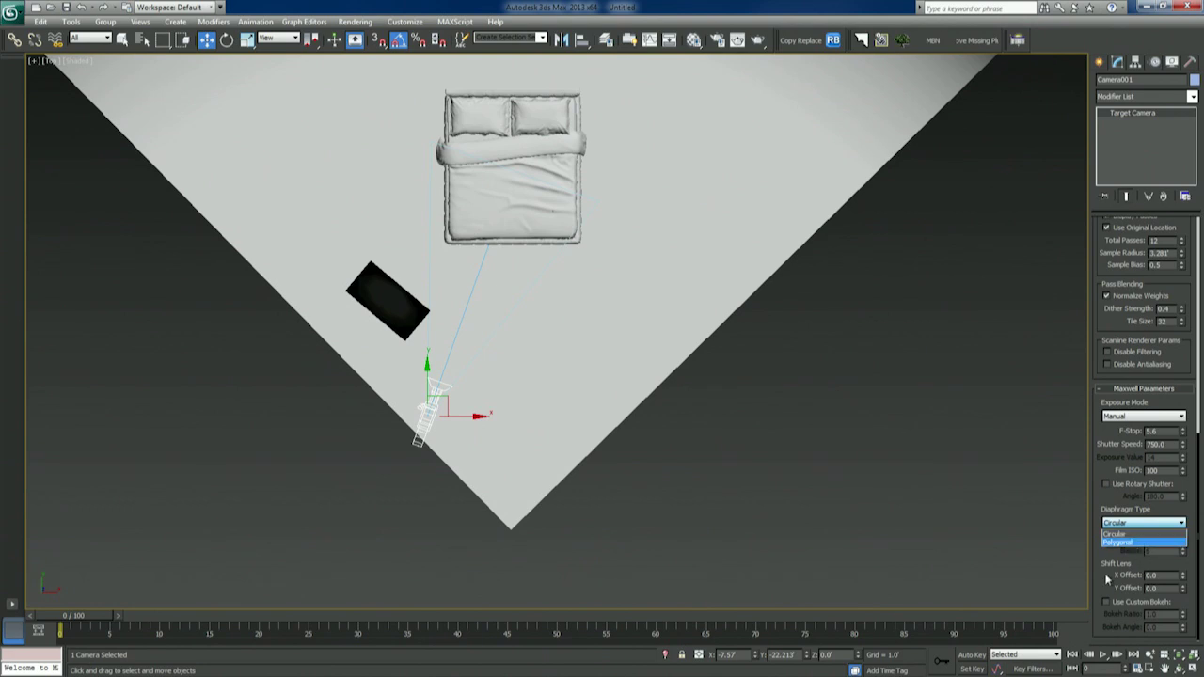
pyautogui.click(1121, 544)
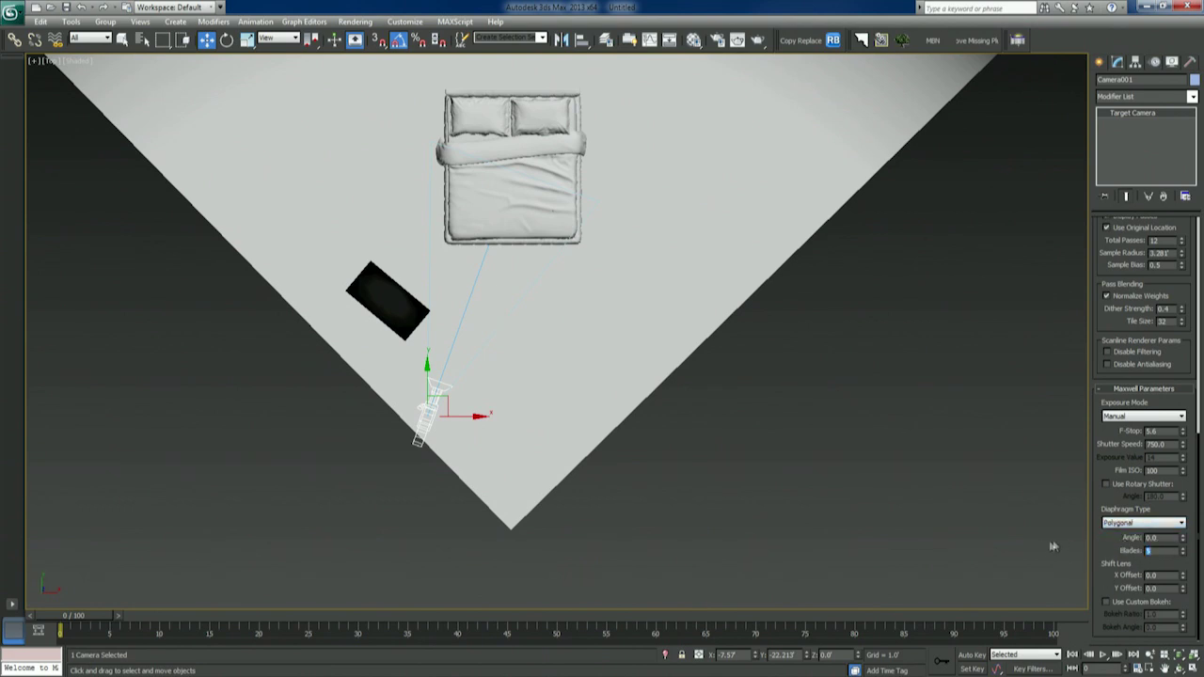
# Step: Set the camera's Maxwell exposure to F-stop 3.5, shutter speed 30 and film ISO 200
pyautogui.scroll(3, 1105, 522)
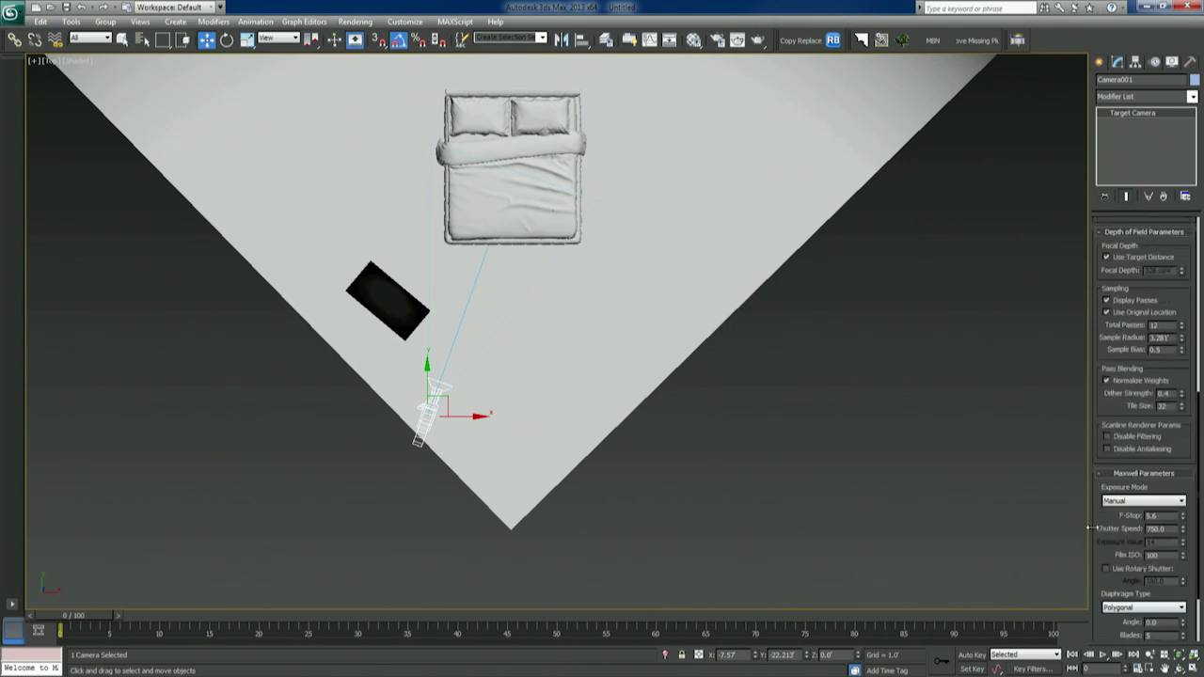
pyautogui.moveTo(1108, 525); pyautogui.dragTo(1106, 425)
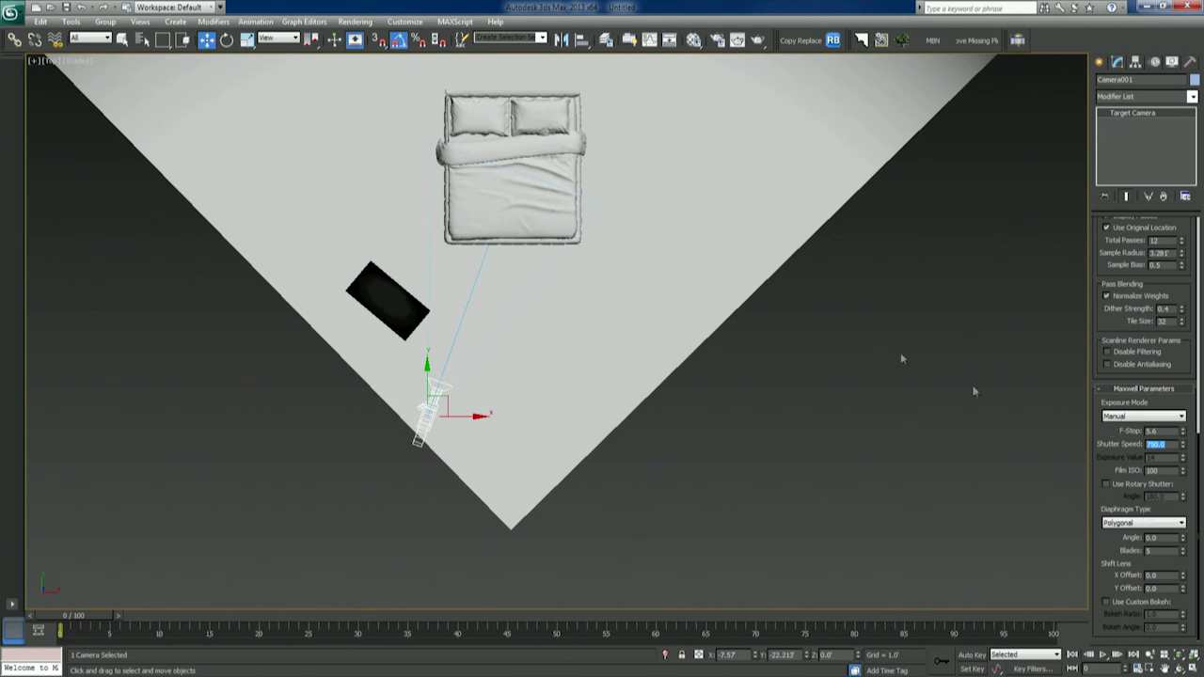
pyautogui.doubleClick(1150, 431)
pyautogui.write('3.5')
pyautogui.press('Return')
pyautogui.doubleClick(1169, 446)
pyautogui.write('30')
pyautogui.press('Return')
pyautogui.press('Tab')
pyautogui.write('200')
pyautogui.press('Return')
# Step: Look through the camera and orbit it to a slightly raised three-quarter view across the bed's foot, showing the side facing the window planes
pyautogui.press('c')
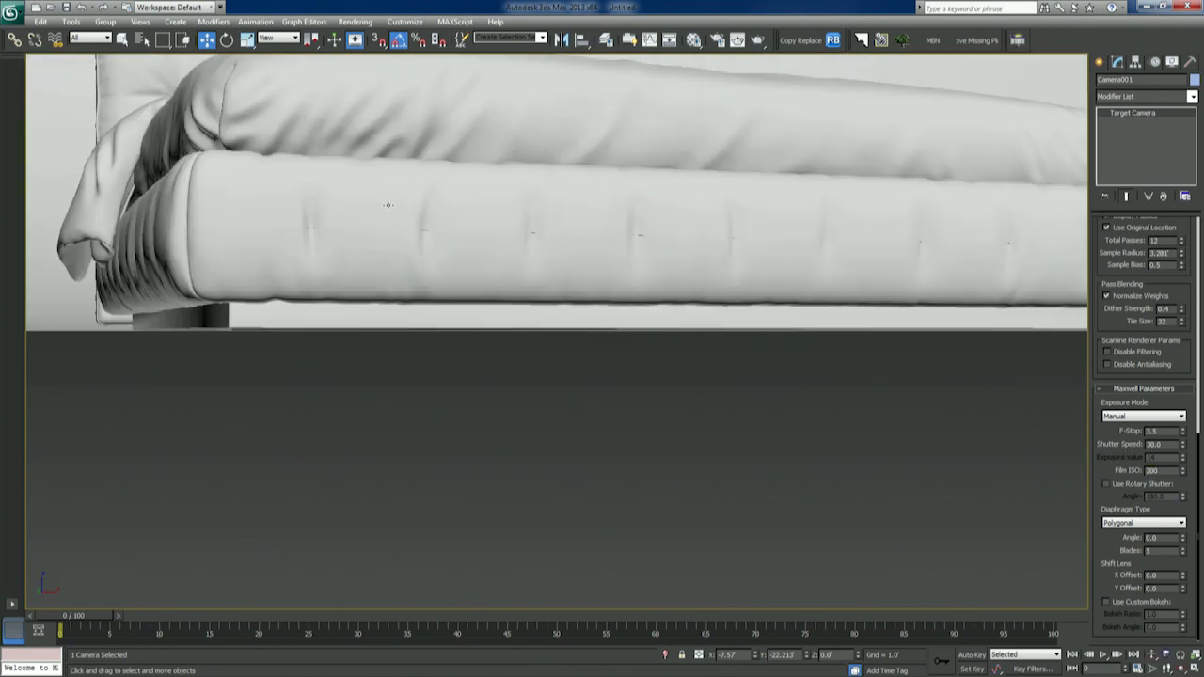
pyautogui.moveTo(439, 198); pyautogui.dragTo(439, 250, button='middle')
pyautogui.click(1182, 667)
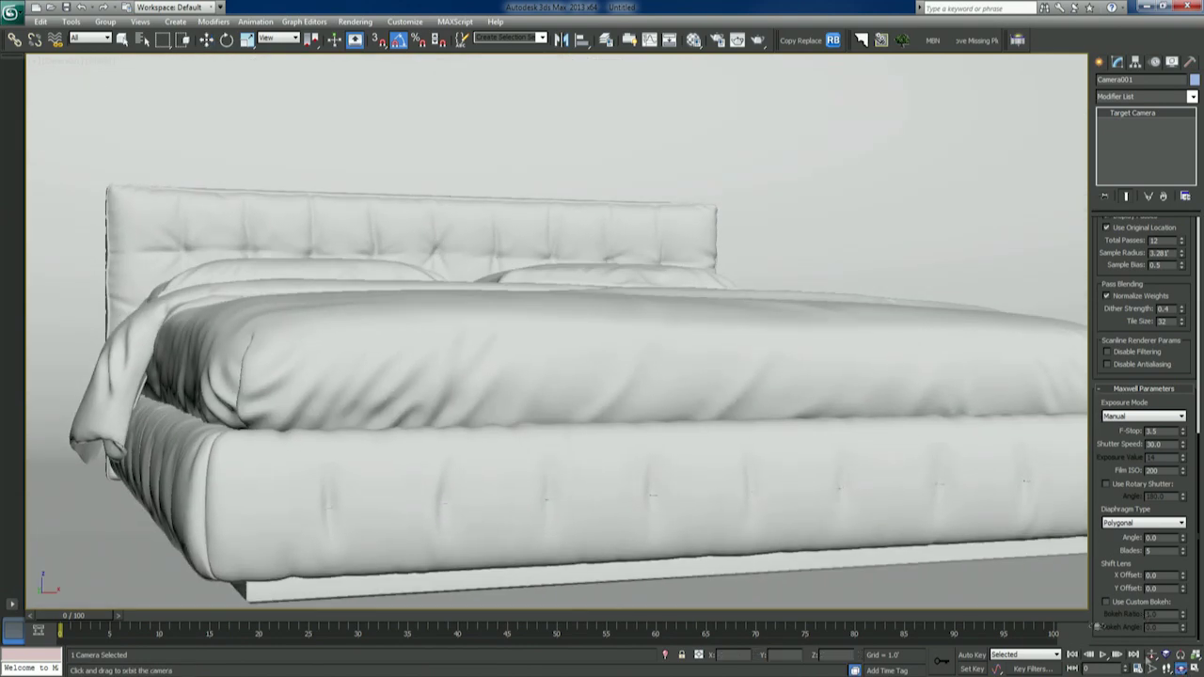
pyautogui.moveTo(479, 339); pyautogui.dragTo(510, 340)
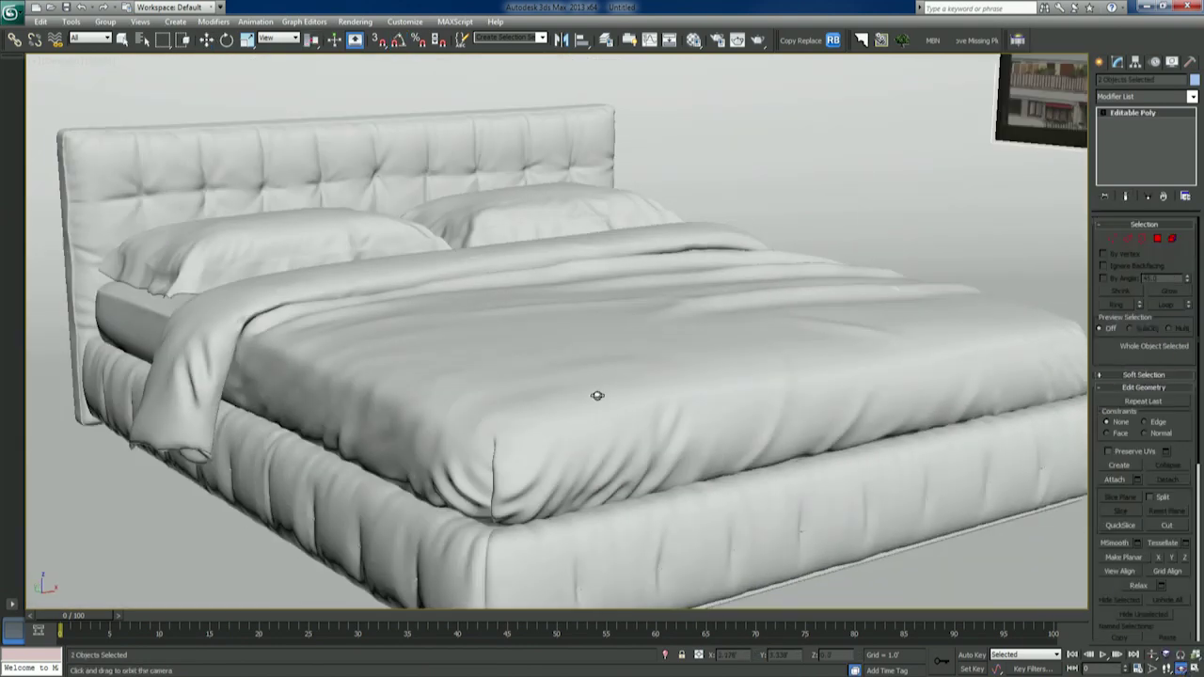
pyautogui.moveTo(581, 397); pyautogui.dragTo(533, 399)
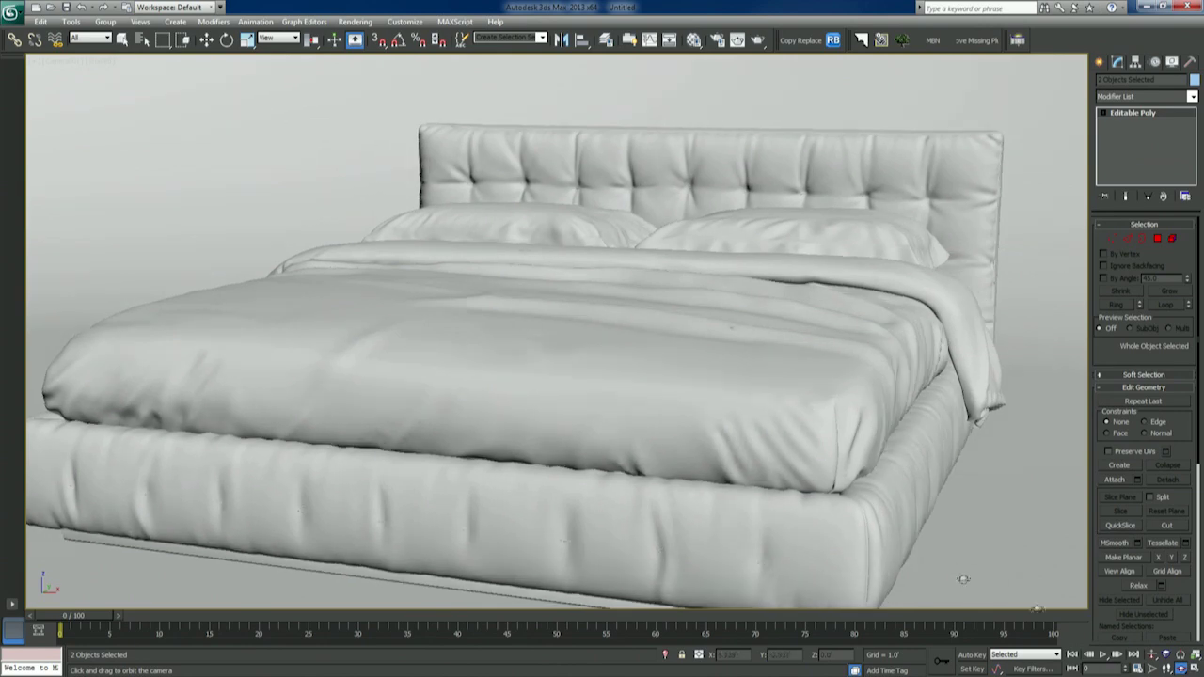
# Step: Dolly the camera back to fit the whole bed, show safe frames, and adjust the framing within them
pyautogui.click(1151, 655)
pyautogui.moveTo(759, 329); pyautogui.dragTo(749, 387)
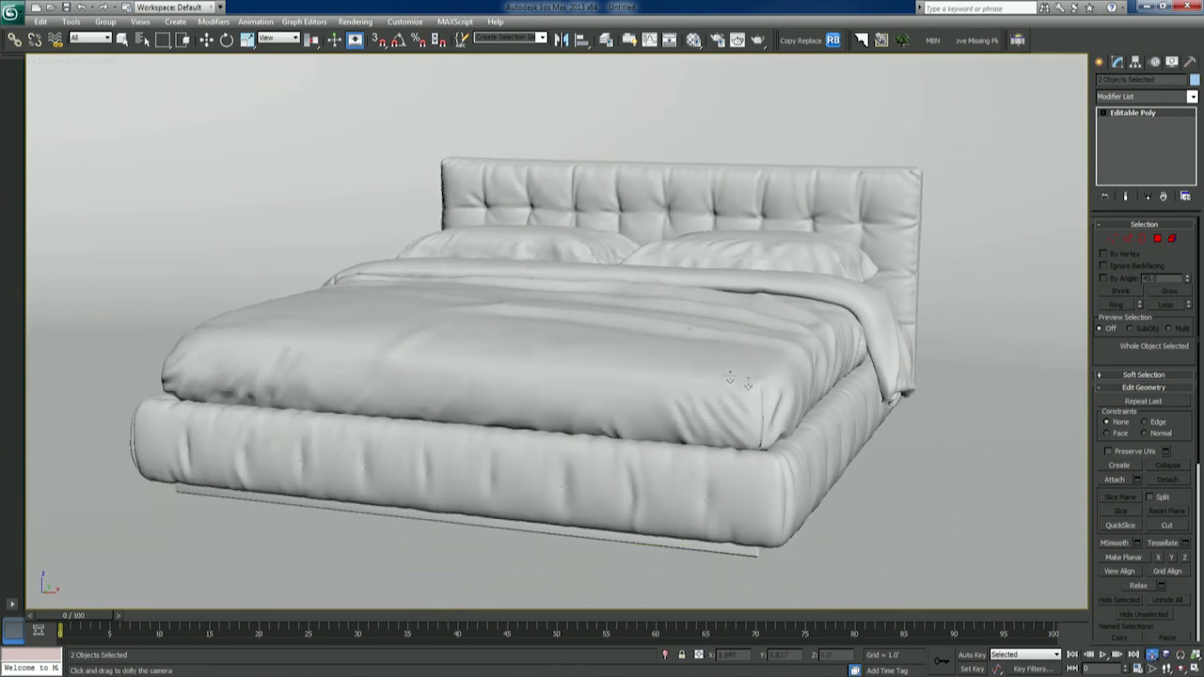
pyautogui.click(61, 66)
pyautogui.click(110, 242)
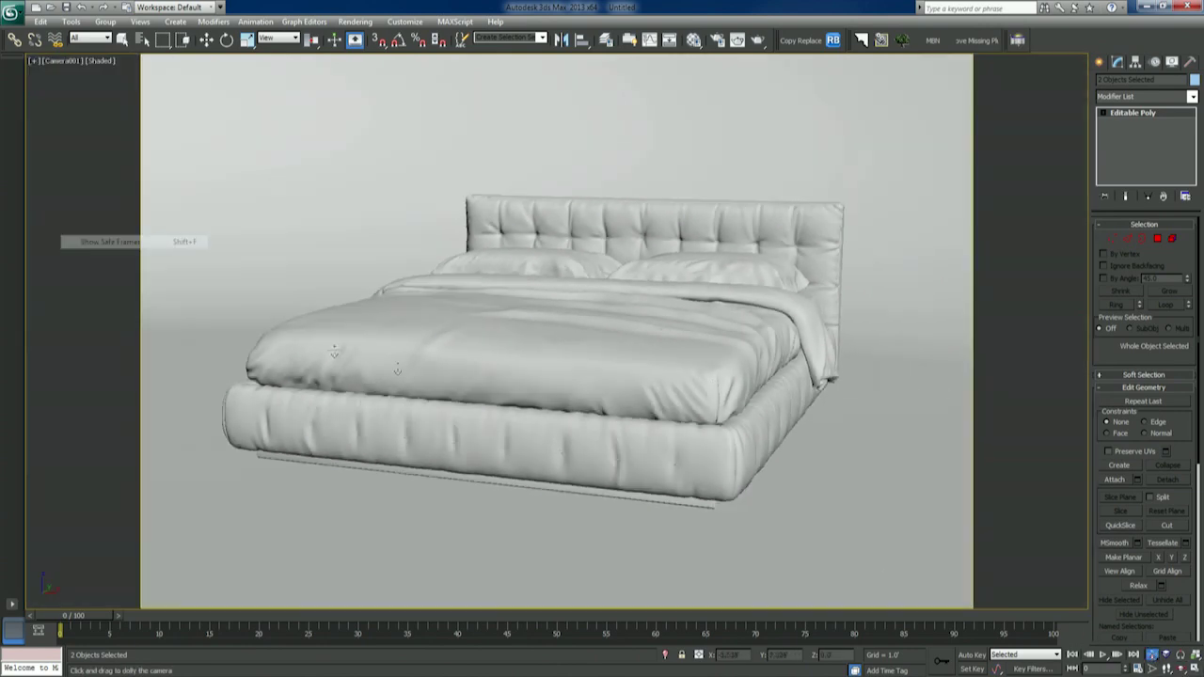
pyautogui.moveTo(602, 351); pyautogui.dragTo(597, 345)
pyautogui.moveTo(595, 343); pyautogui.dragTo(602, 345, button='middle')
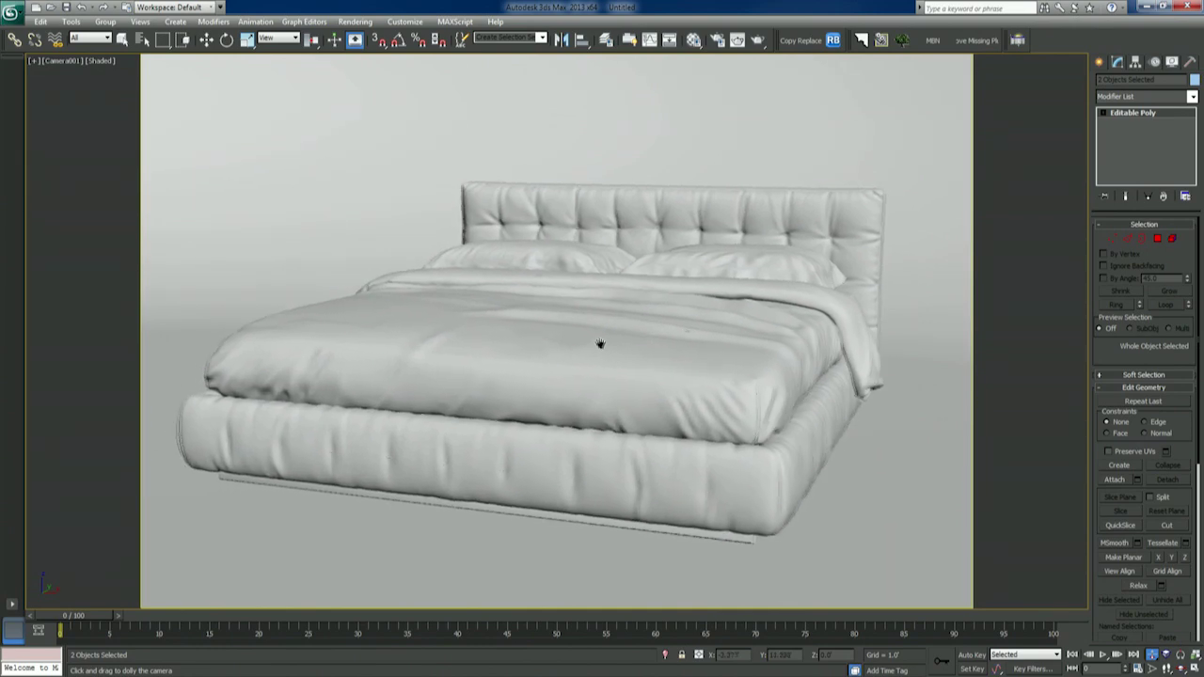